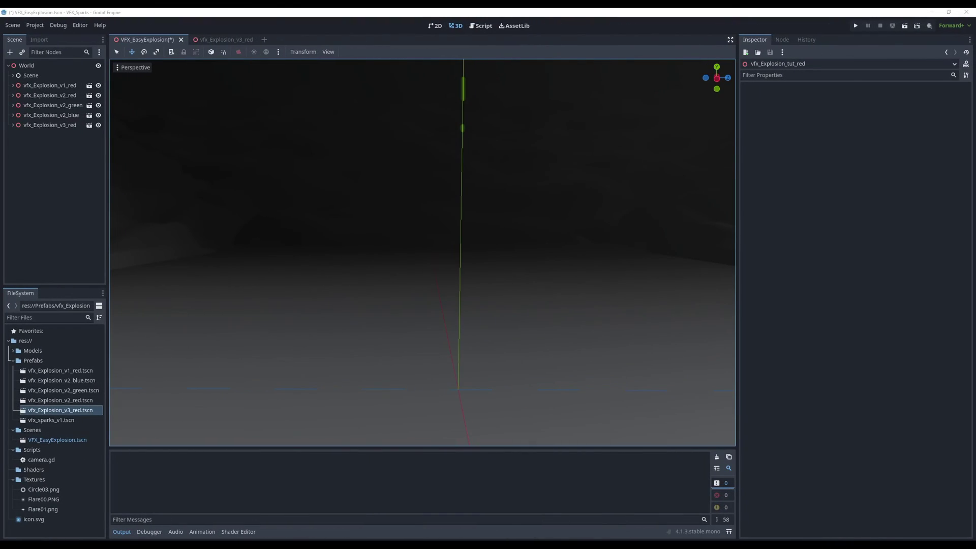
# Step: Add a Node3D under World named vfx_Explosion_tut_red and set its Y position to 3
pyautogui.click(43, 166)
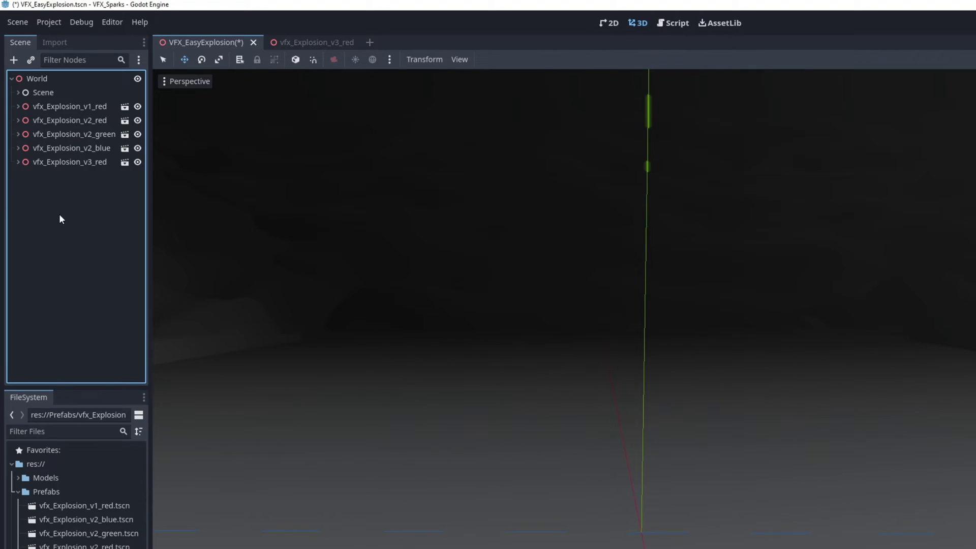
pyautogui.click(15, 61)
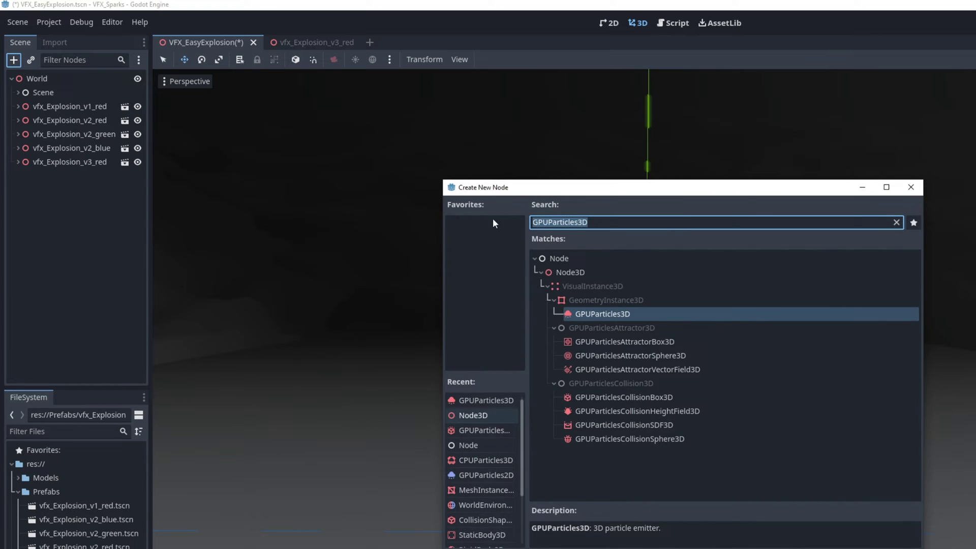
pyautogui.click(480, 416)
pyautogui.doubleClick(471, 416)
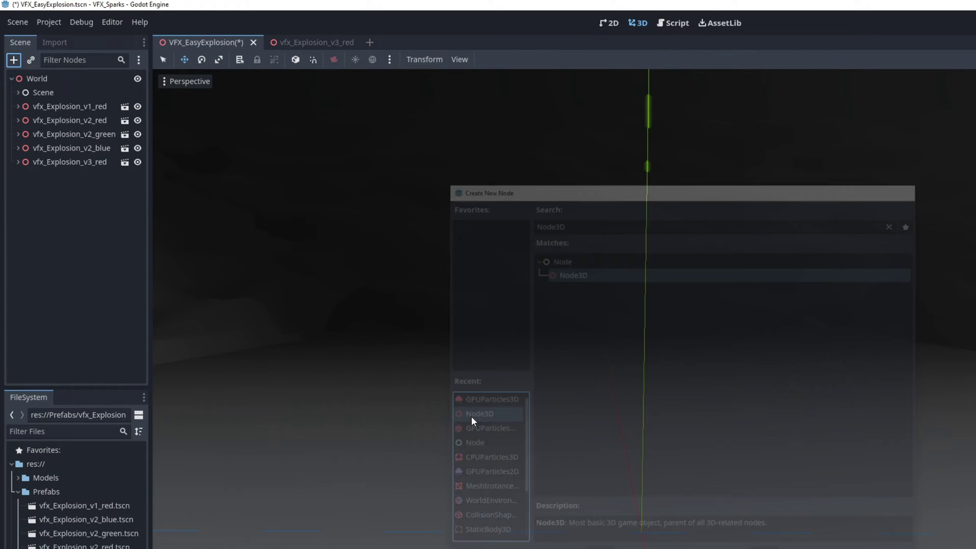
pyautogui.doubleClick(50, 174)
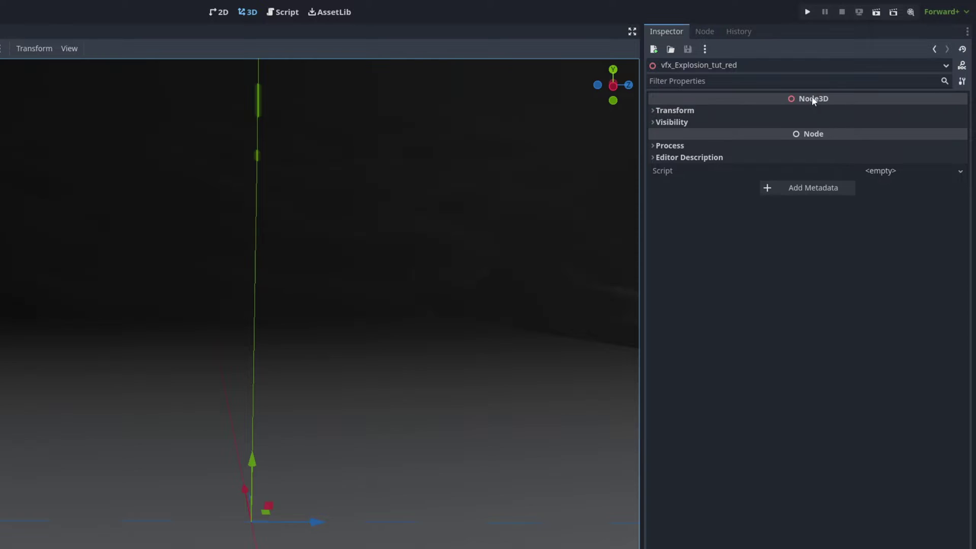
pyautogui.click(975, 118)
pyautogui.click(809, 137)
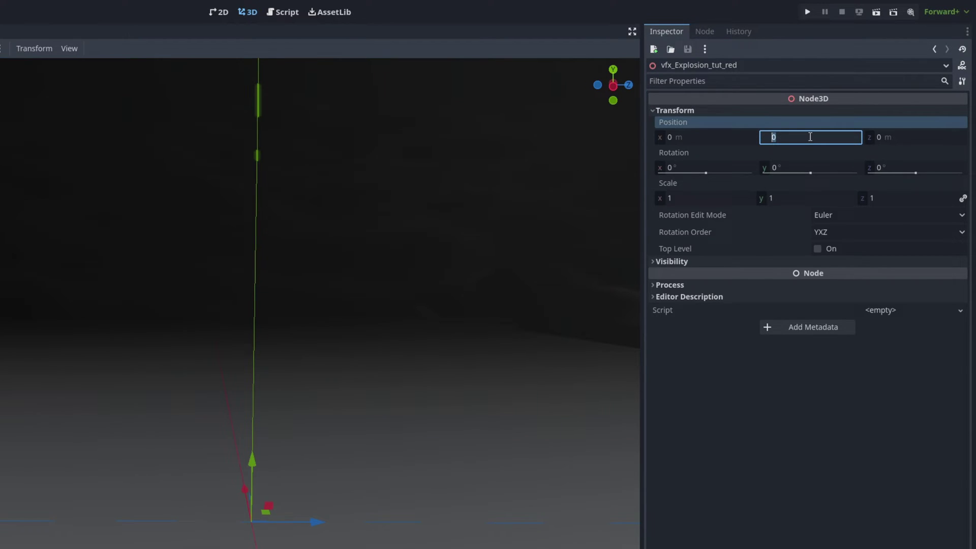
pyautogui.press('Return')
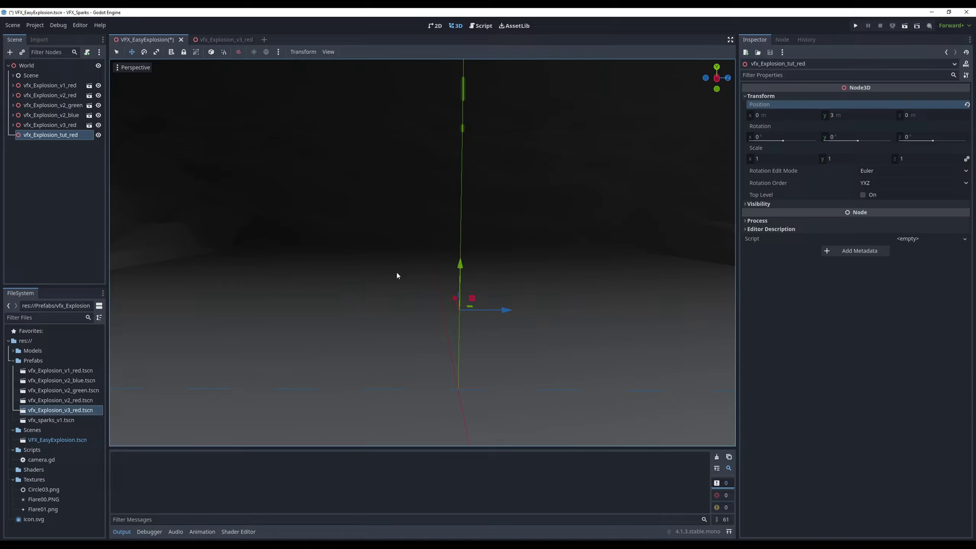
# Step: Add a GPUParticles3D child to vfx_Explosion_tut_red and name it Sparks
pyautogui.rightClick(62, 137)
pyautogui.click(85, 144)
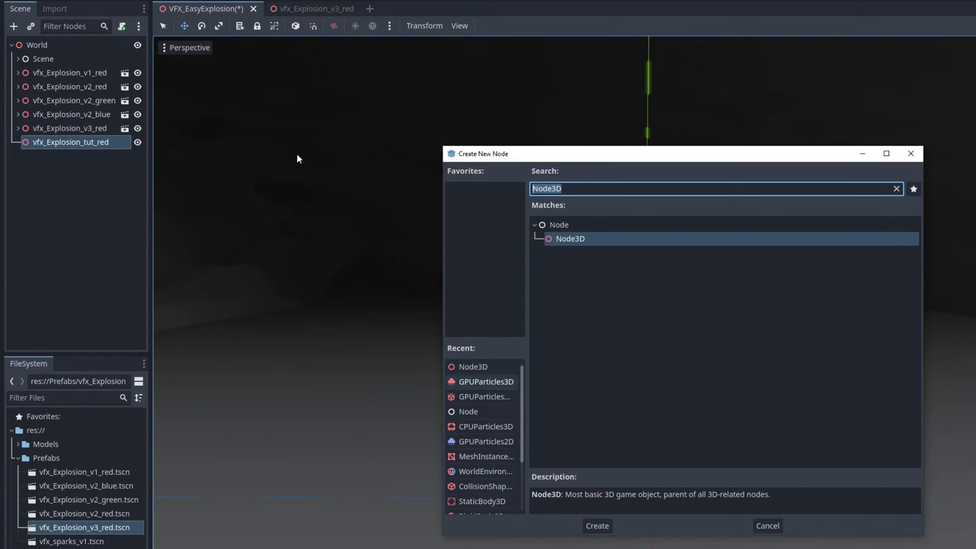
pyautogui.click(504, 381)
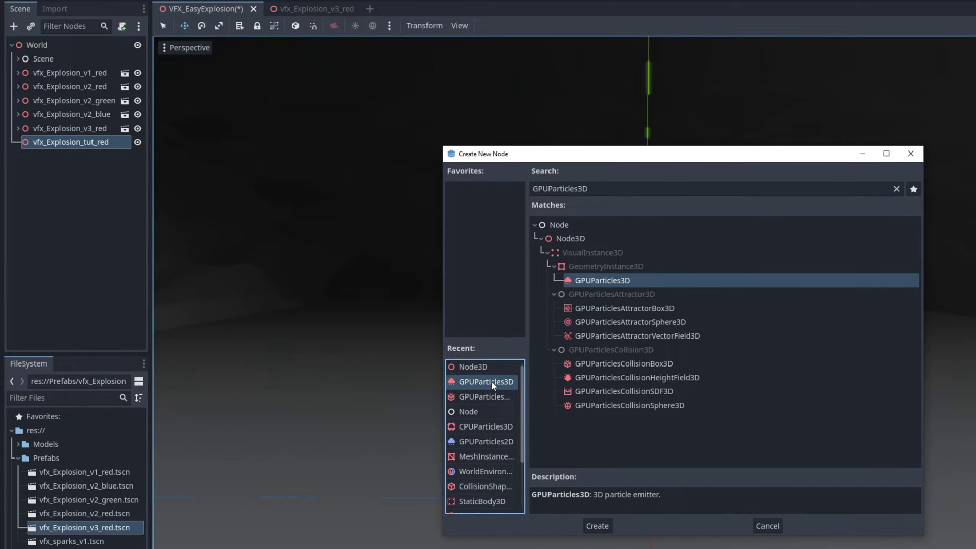
pyautogui.doubleClick(490, 381)
pyautogui.doubleClick(74, 157)
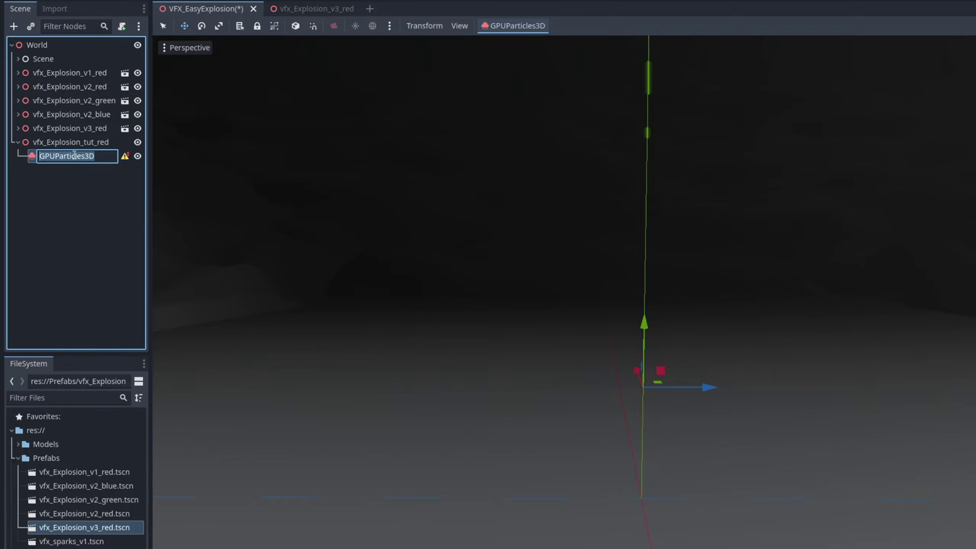
pyautogui.write('Sparks')
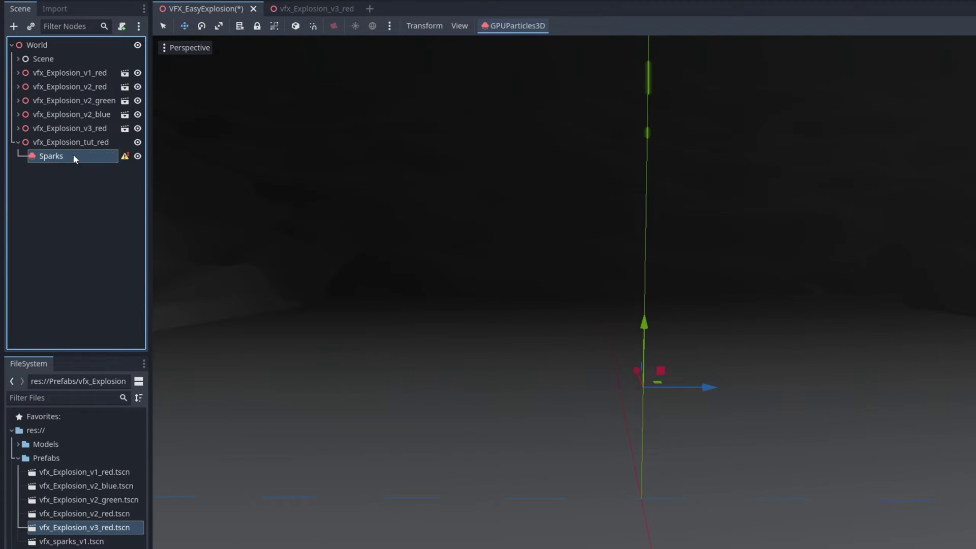
pyautogui.press('Return')
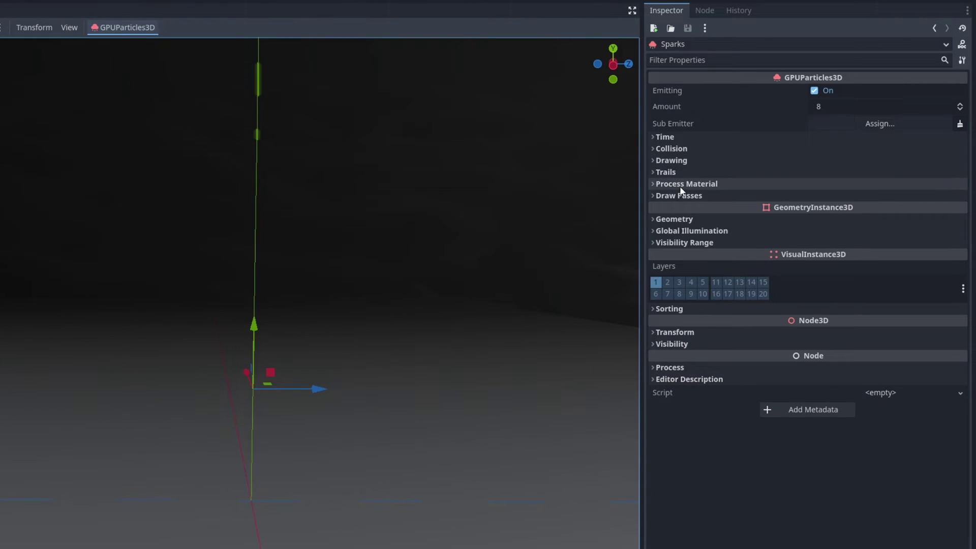
# Step: Give Sparks a new ParticleProcessMaterial as its process material
pyautogui.click(681, 187)
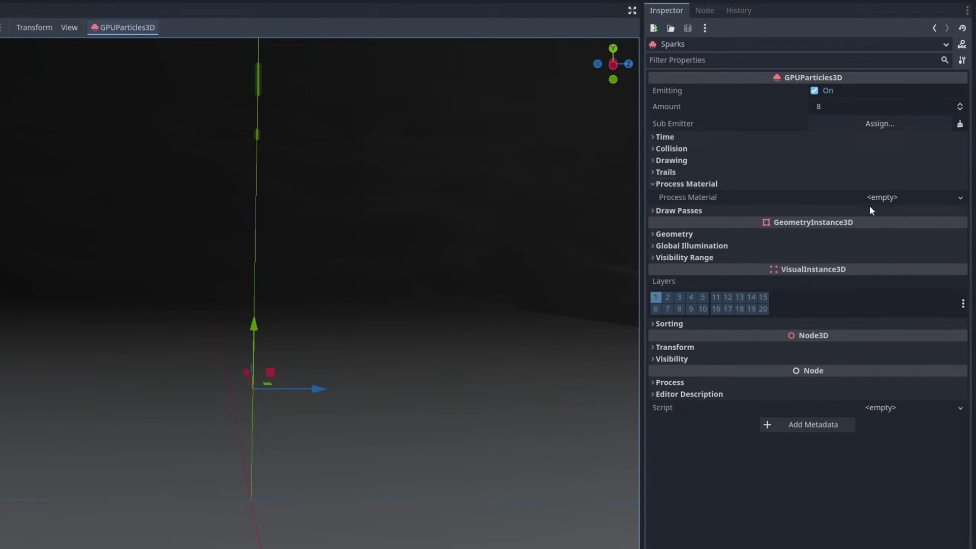
pyautogui.click(906, 197)
pyautogui.click(897, 229)
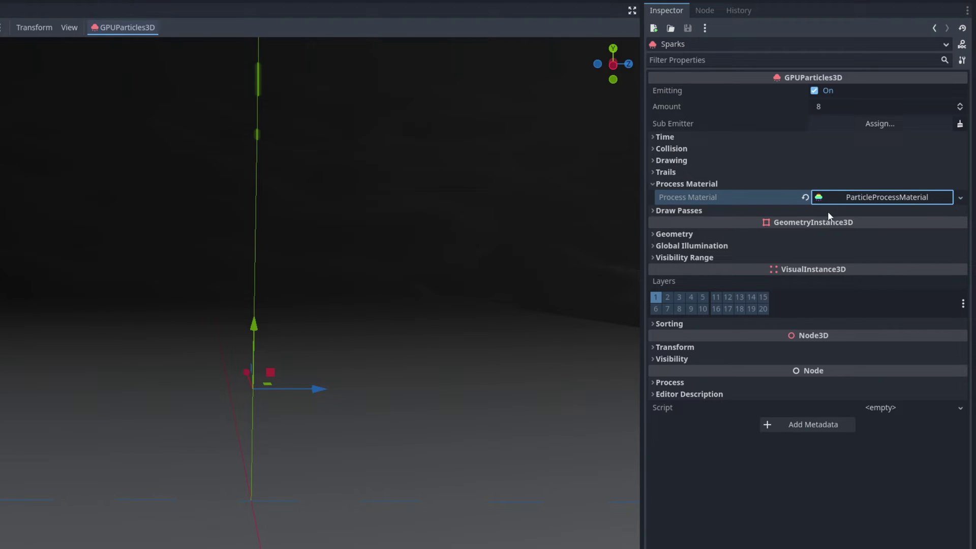
# Step: Set Sparks' Draw Pass 1 mesh to a new QuadMesh
pyautogui.click(693, 211)
pyautogui.click(890, 240)
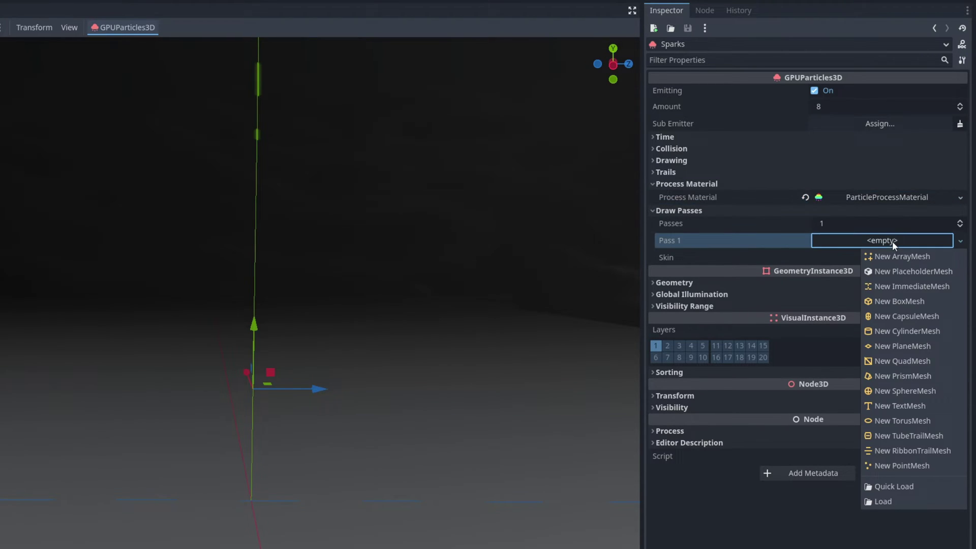
pyautogui.click(922, 362)
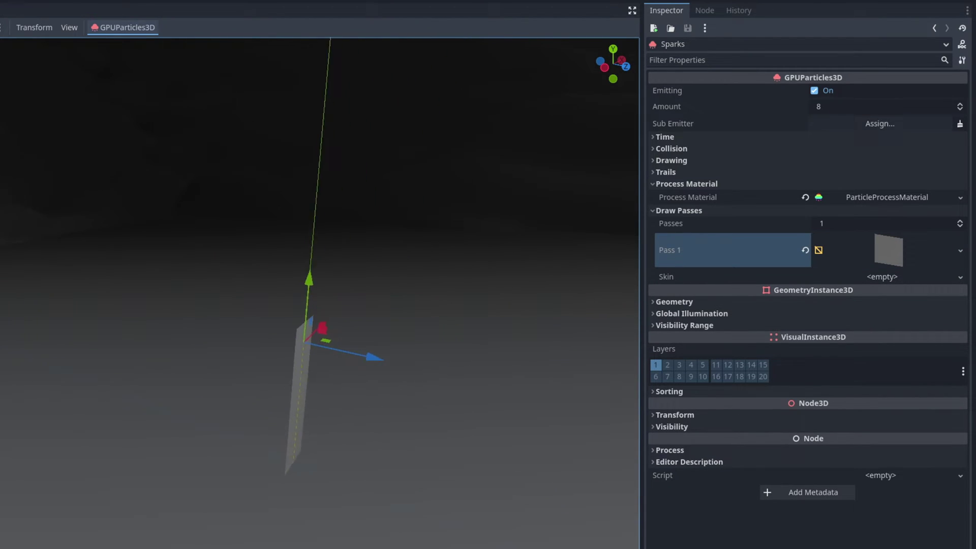
pyautogui.click(711, 312)
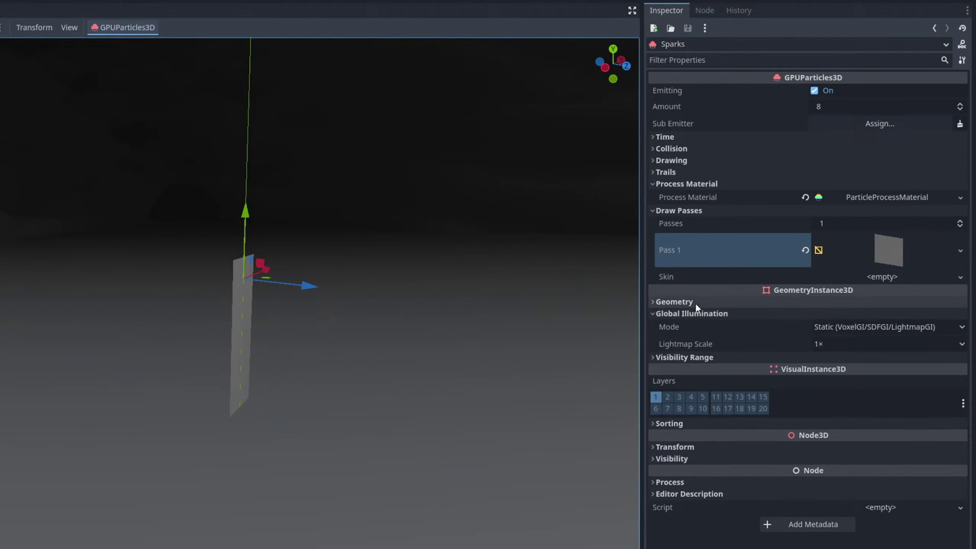
pyautogui.click(674, 302)
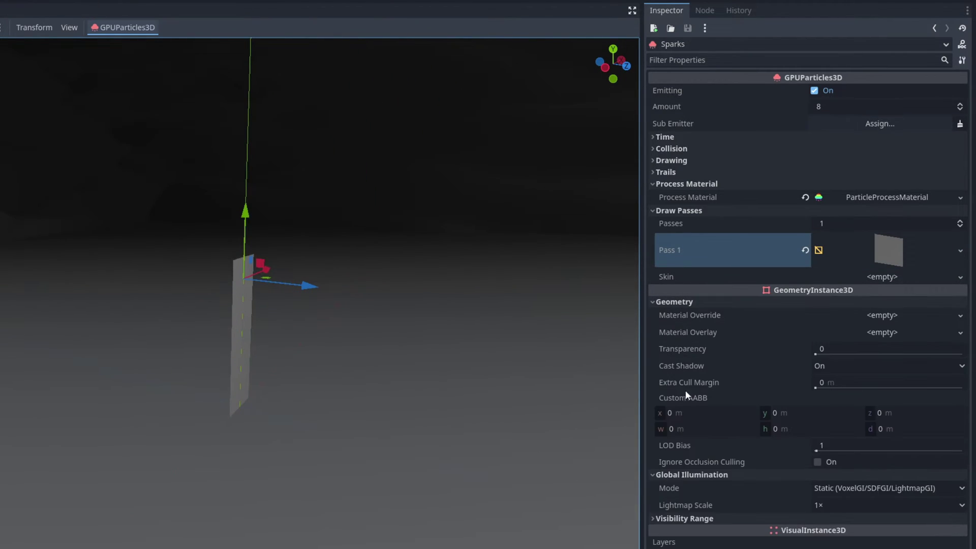
# Step: Assign a new StandardMaterial3D material override with Alpha transparency
pyautogui.click(895, 320)
pyautogui.click(913, 331)
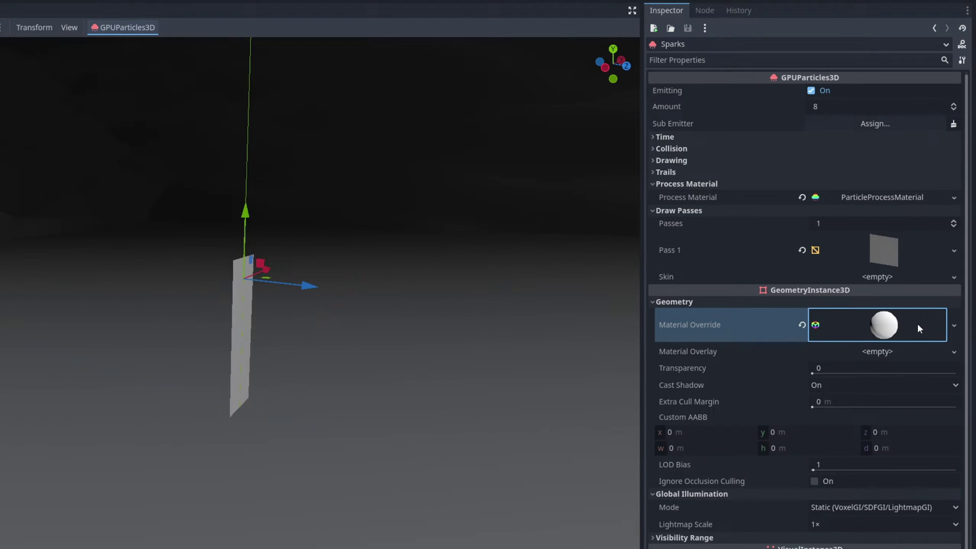
pyautogui.click(896, 333)
pyautogui.scroll(-3, 744, 424)
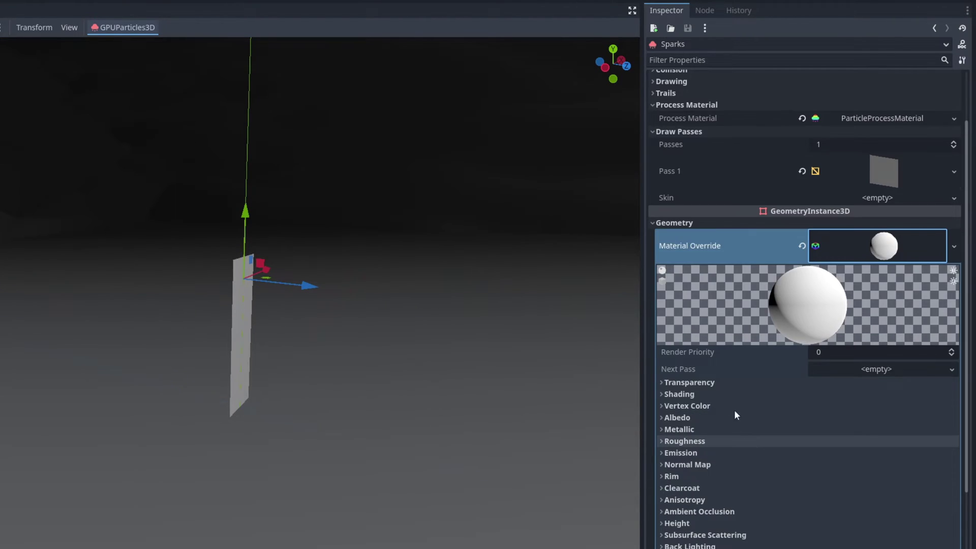
pyautogui.click(708, 381)
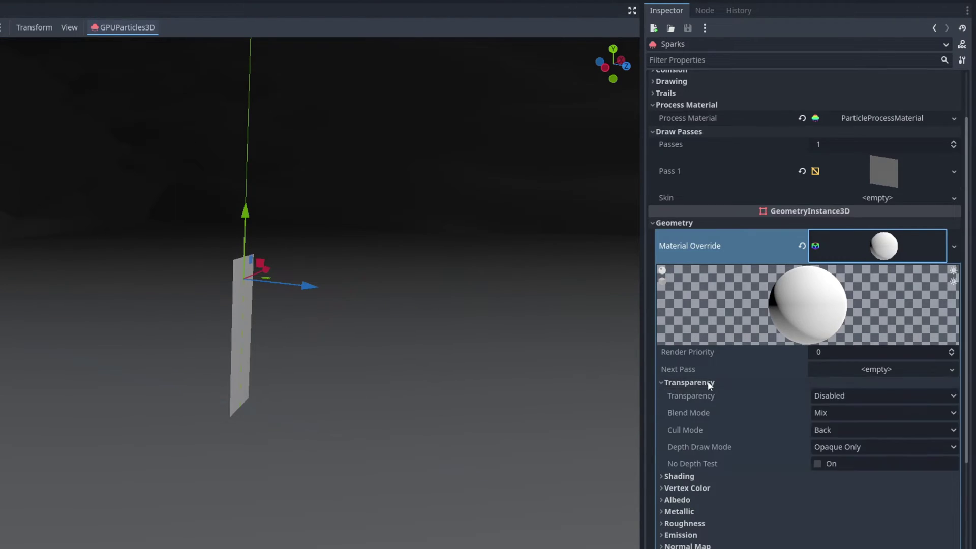
pyautogui.click(830, 397)
pyautogui.click(836, 425)
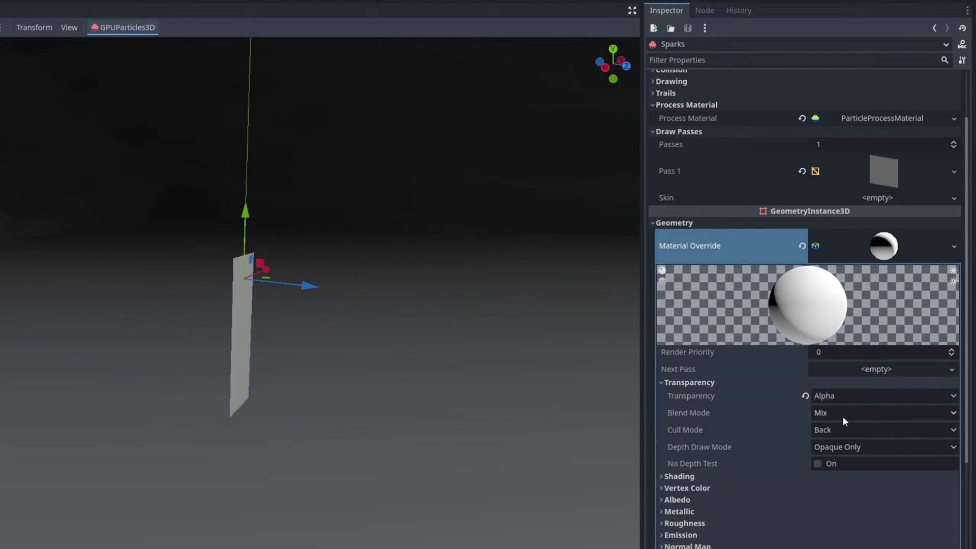
# Step: Set the override's Cull Mode to Disabled, Shading to Unshaded, and enable Vertex Color as Albedo
pyautogui.moveTo(508, 366); pyautogui.dragTo(460, 362, button='middle')
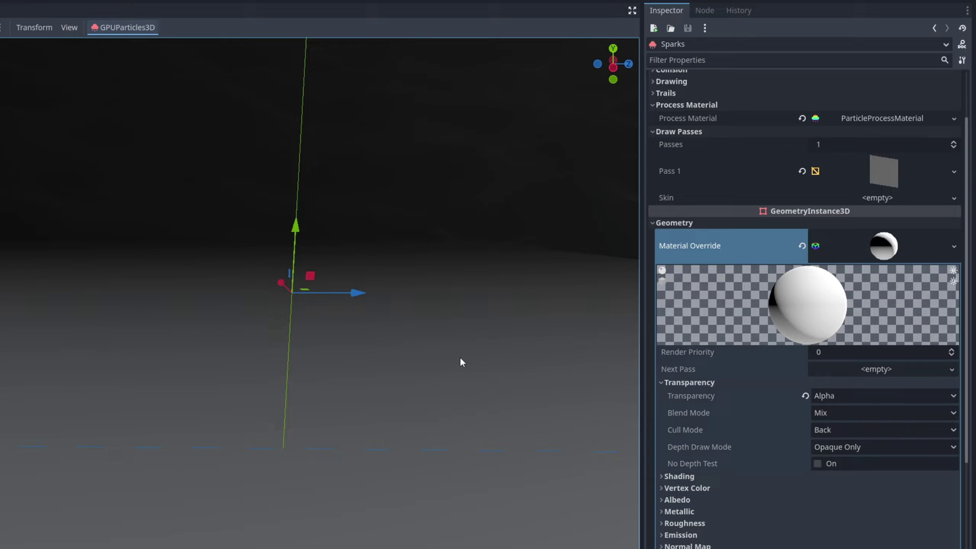
pyautogui.click(824, 429)
pyautogui.click(840, 475)
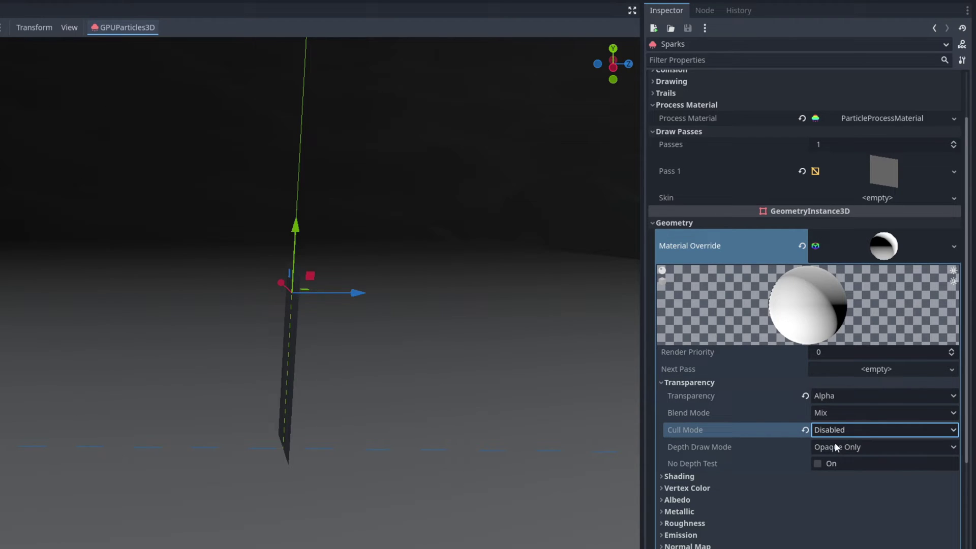
pyautogui.moveTo(489, 352); pyautogui.dragTo(464, 343, button='middle')
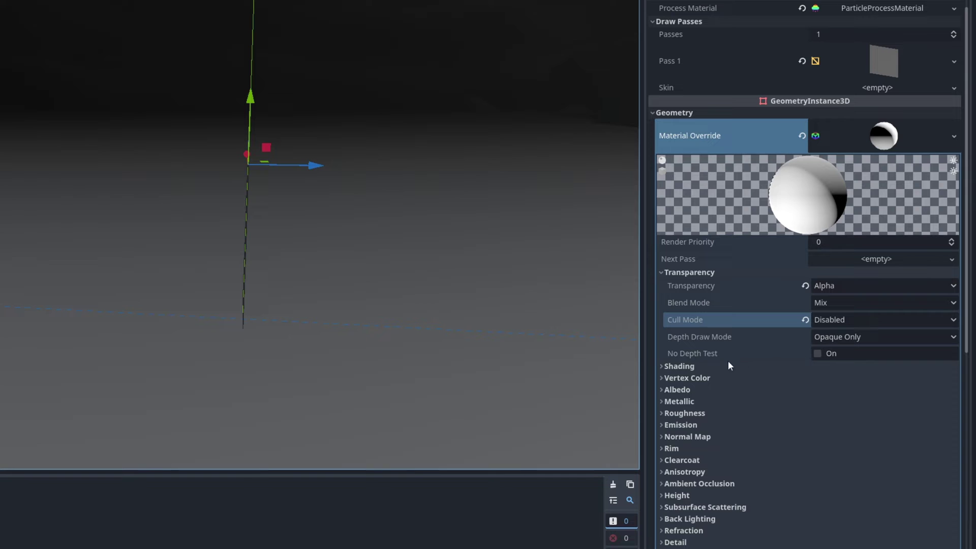
pyautogui.click(729, 366)
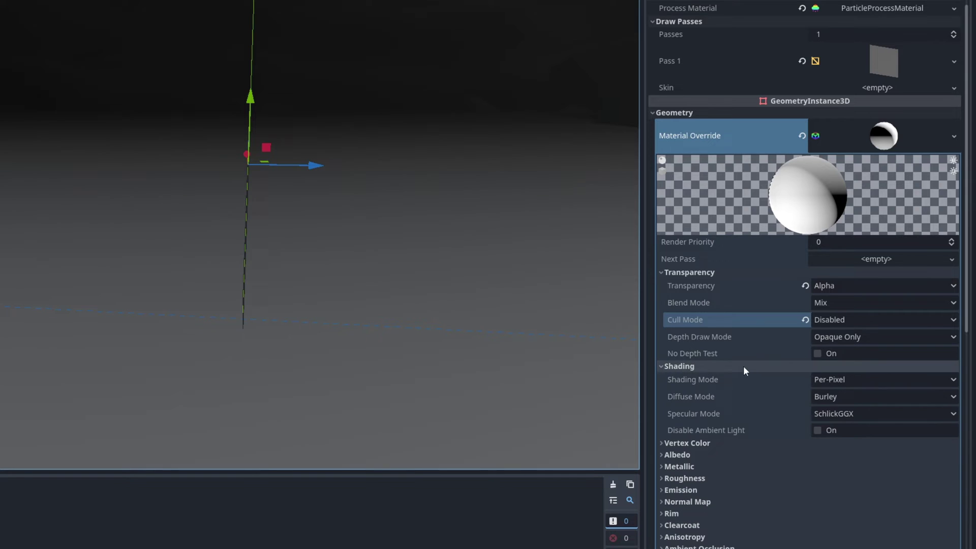
pyautogui.click(818, 379)
pyautogui.click(833, 394)
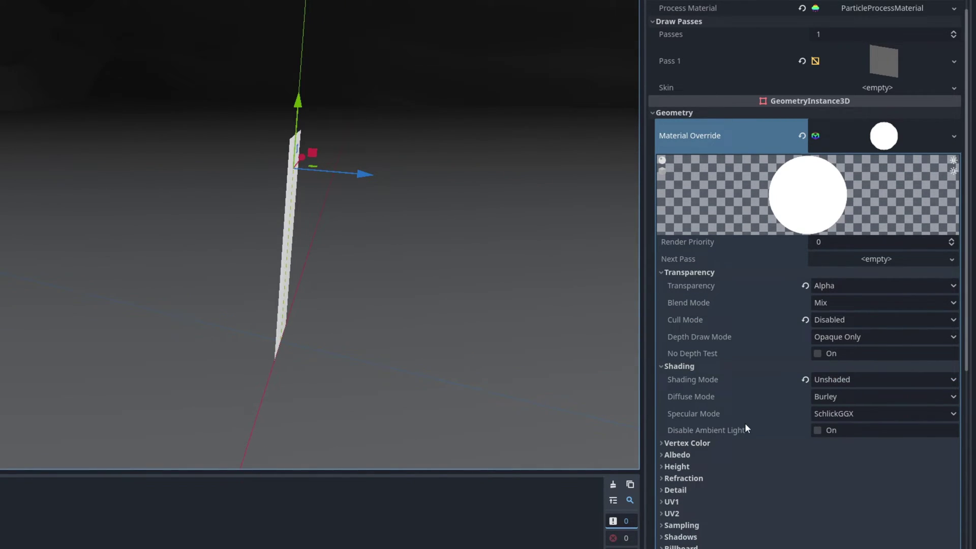
pyautogui.scroll(-3, 745, 423)
pyautogui.click(717, 364)
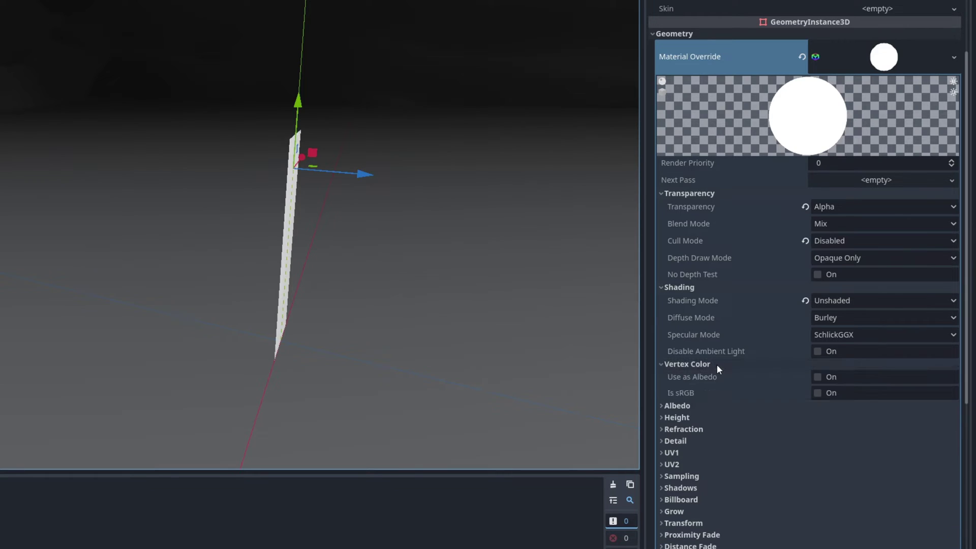
pyautogui.click(818, 377)
# Step: Quick-load a flare PNG as the material's albedo texture
pyautogui.click(703, 406)
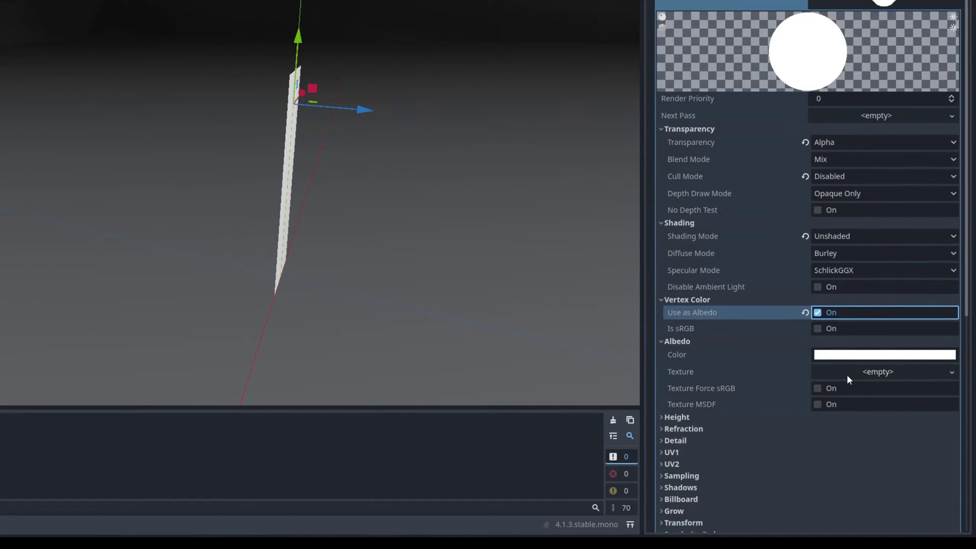
pyautogui.click(849, 441)
pyautogui.click(829, 513)
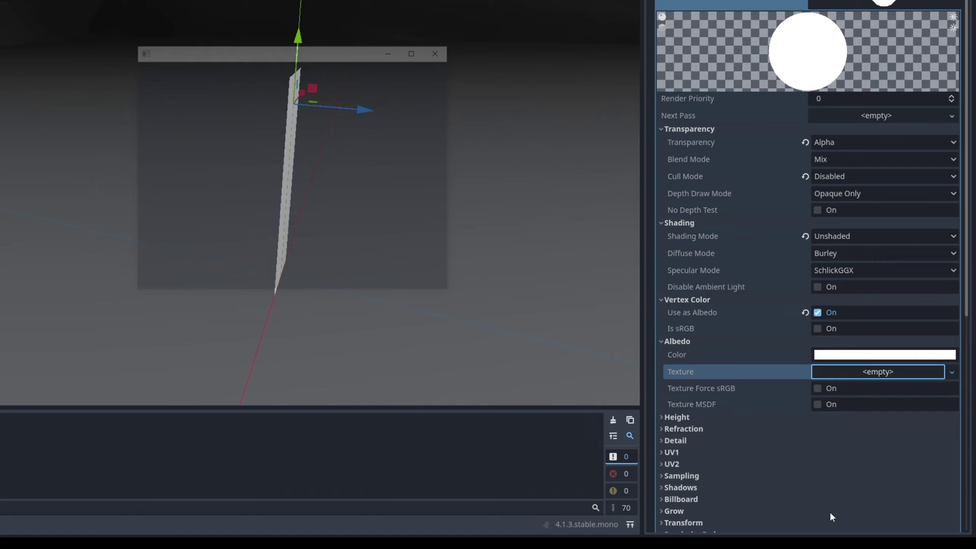
pyautogui.click(231, 146)
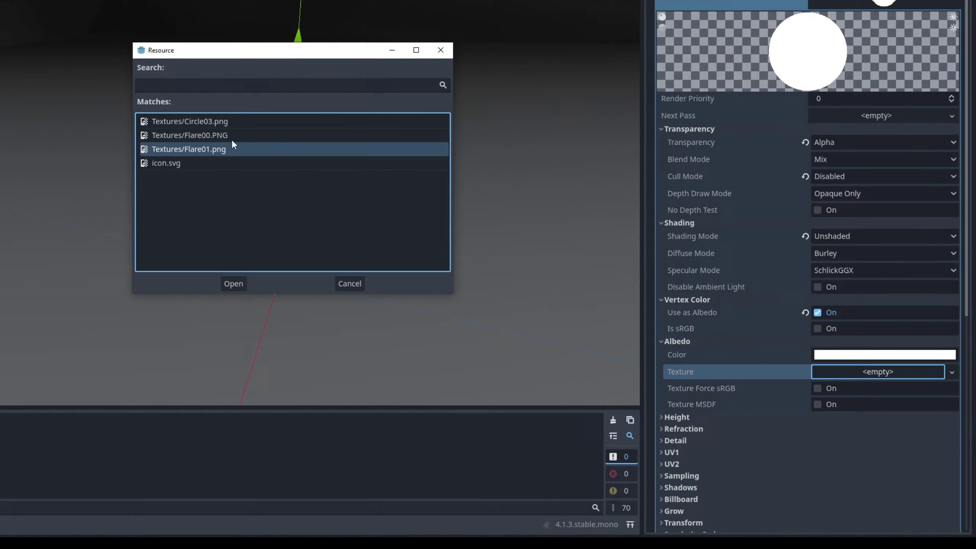
pyautogui.click(239, 134)
pyautogui.doubleClick(227, 136)
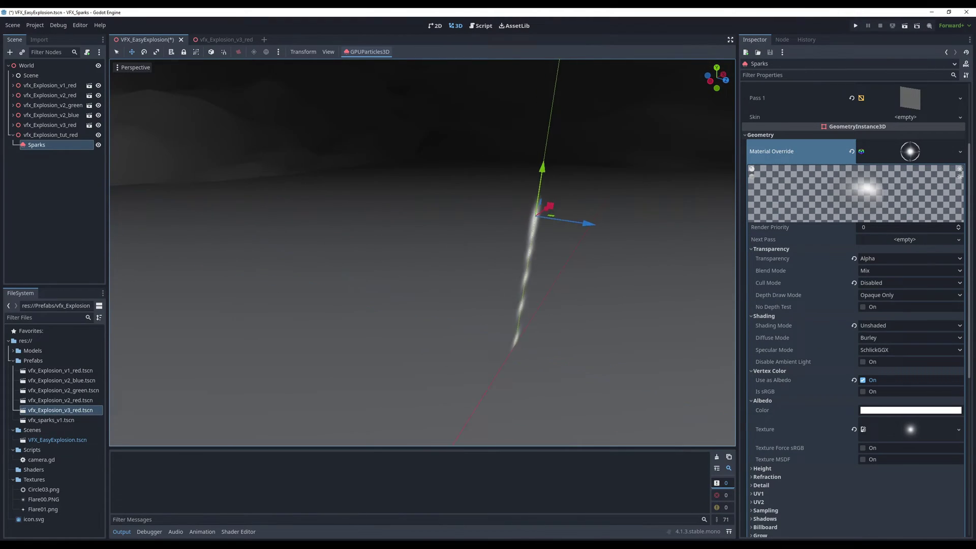
pyautogui.scroll(-2, 936, 424)
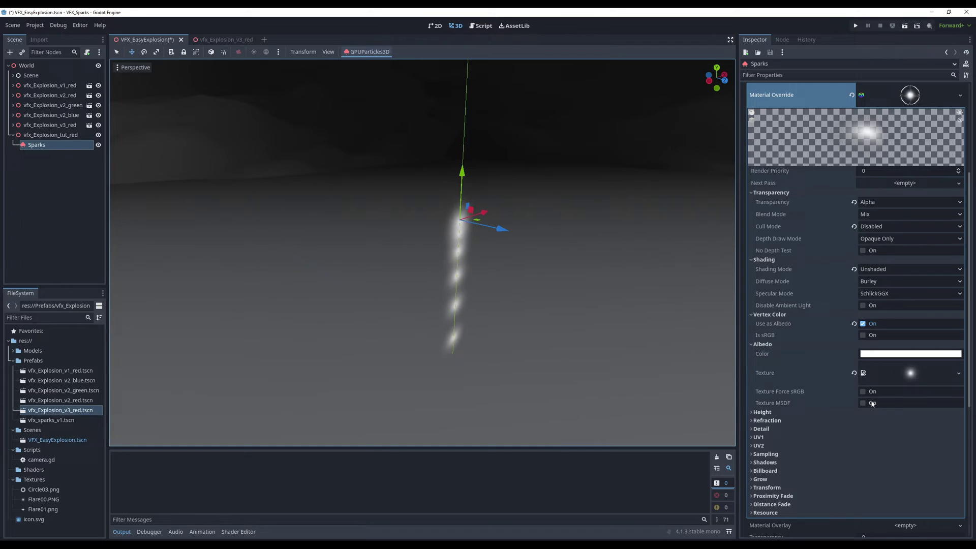
pyautogui.scroll(5, 872, 404)
# Step: Set the Sparks emitter to Amount 20, Lifetime 0.6 s and Fixed FPS 60
pyautogui.click(907, 171)
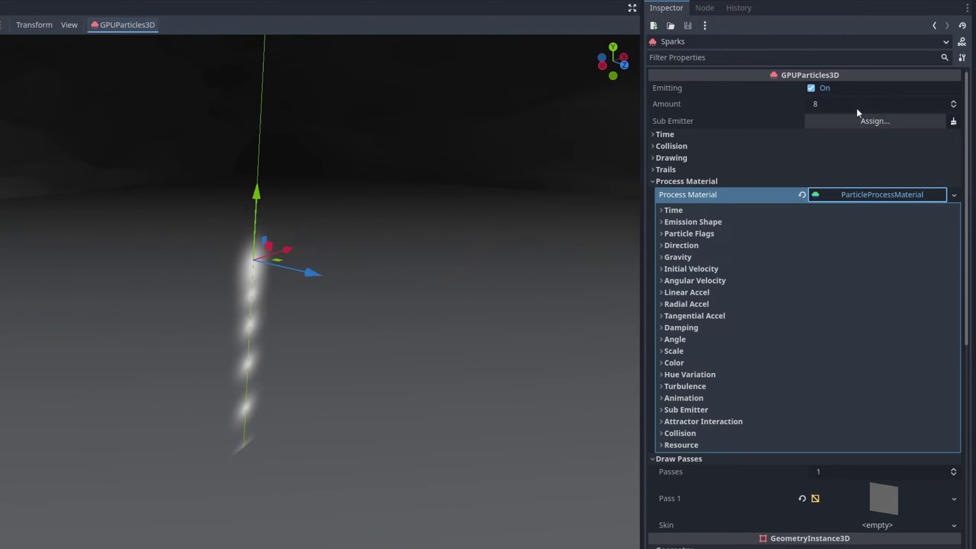
pyautogui.click(843, 105)
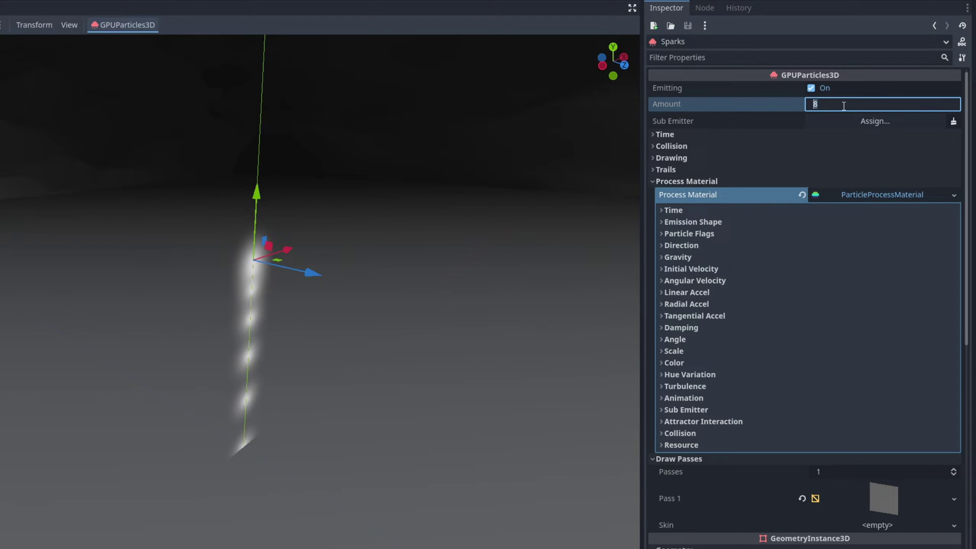
pyautogui.write('20')
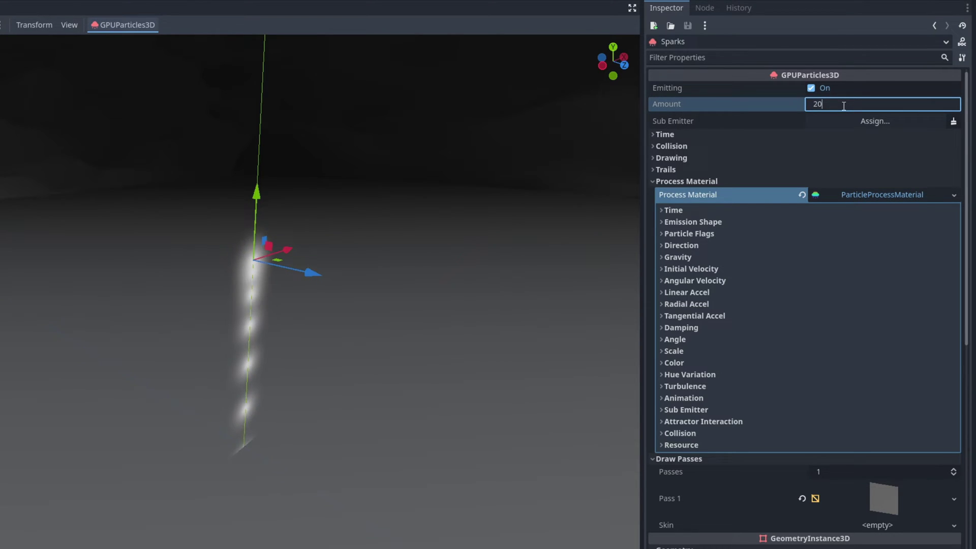
pyautogui.press('Return')
pyautogui.click(761, 134)
pyautogui.click(832, 148)
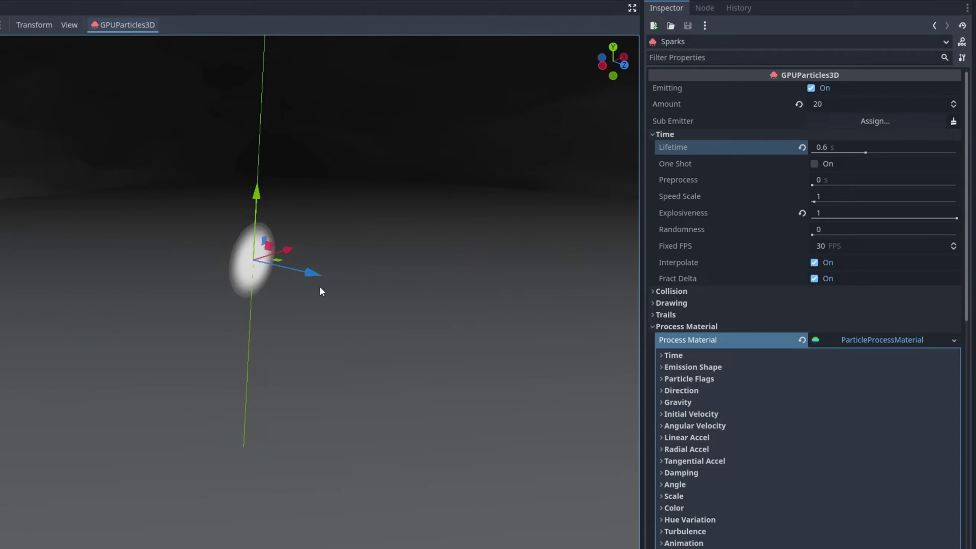
pyautogui.click(835, 246)
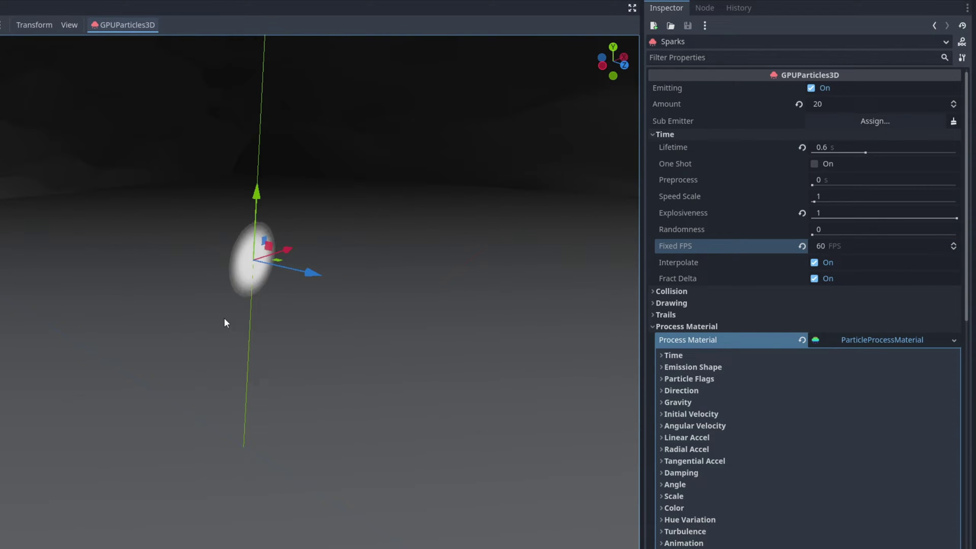
# Step: Set the emission shape to Sphere with radius 0.2
pyautogui.click(693, 367)
pyautogui.click(838, 382)
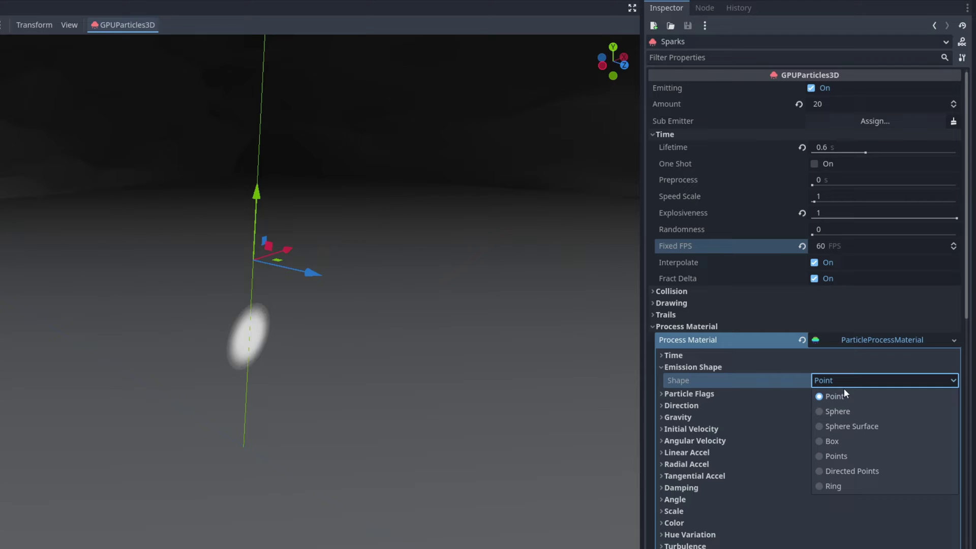
pyautogui.click(838, 406)
pyautogui.click(836, 402)
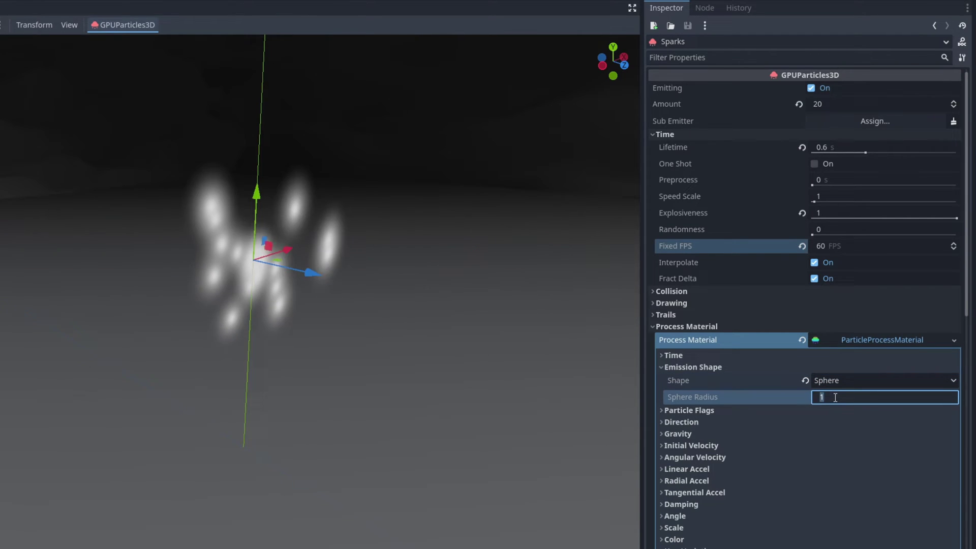
pyautogui.write('0.2')
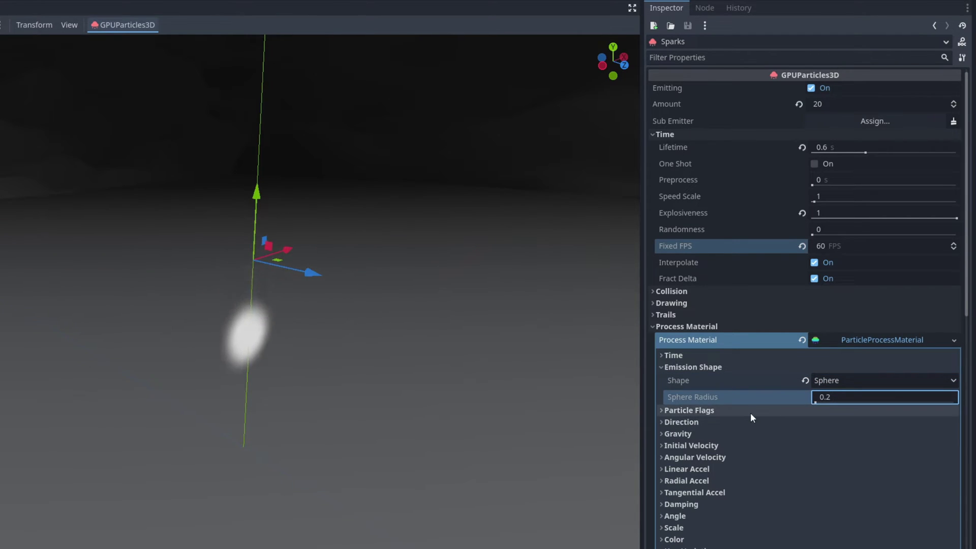
# Step: Set the initial velocity range to 20–25
pyautogui.click(705, 447)
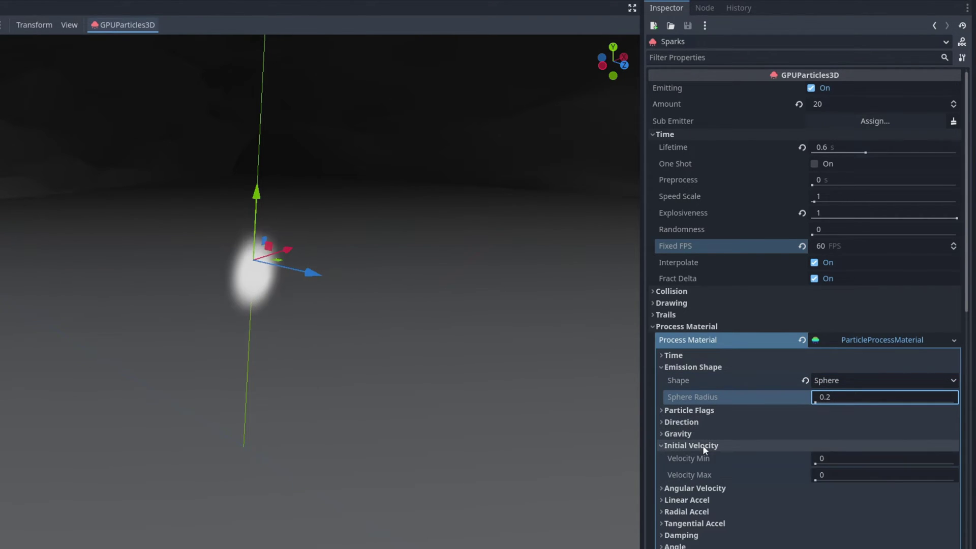
pyautogui.click(828, 458)
pyautogui.write('20')
pyautogui.click(844, 475)
pyautogui.write('2')
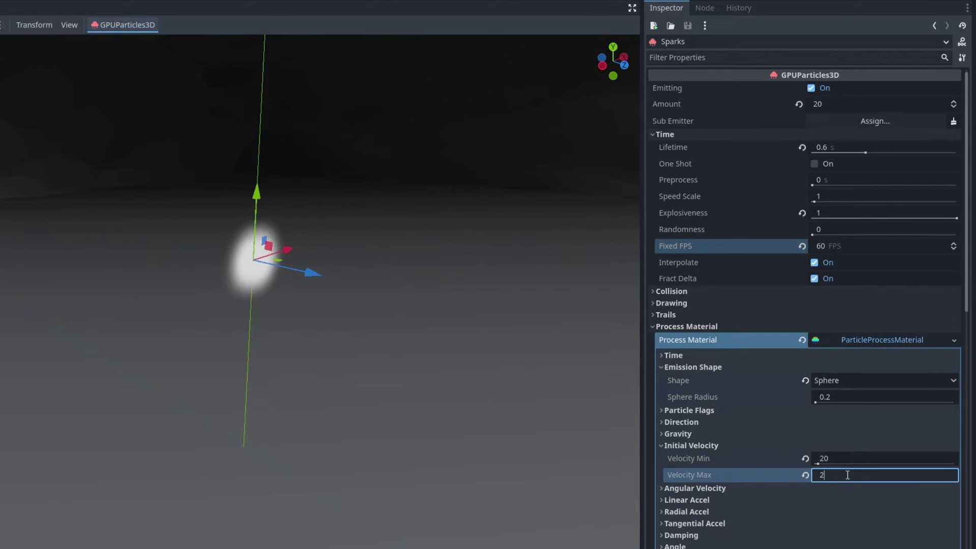
pyautogui.write('5')
pyautogui.press('Return')
pyautogui.moveTo(356, 254); pyautogui.dragTo(280, 305, button='middle')
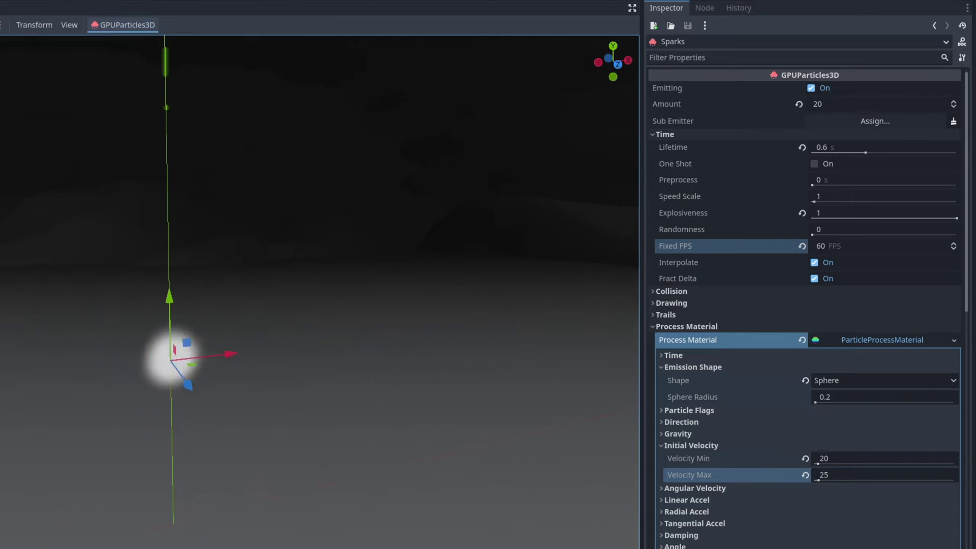
# Step: Set direction spread to 180 and gravity Y to -20
pyautogui.click(708, 422)
pyautogui.click(827, 464)
pyautogui.write('1')
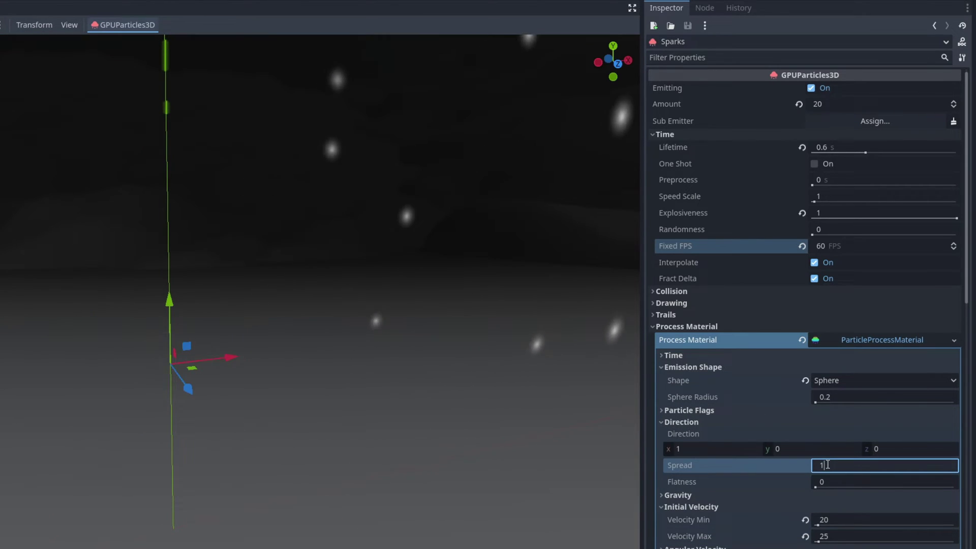
pyautogui.write('80')
pyautogui.press('Return')
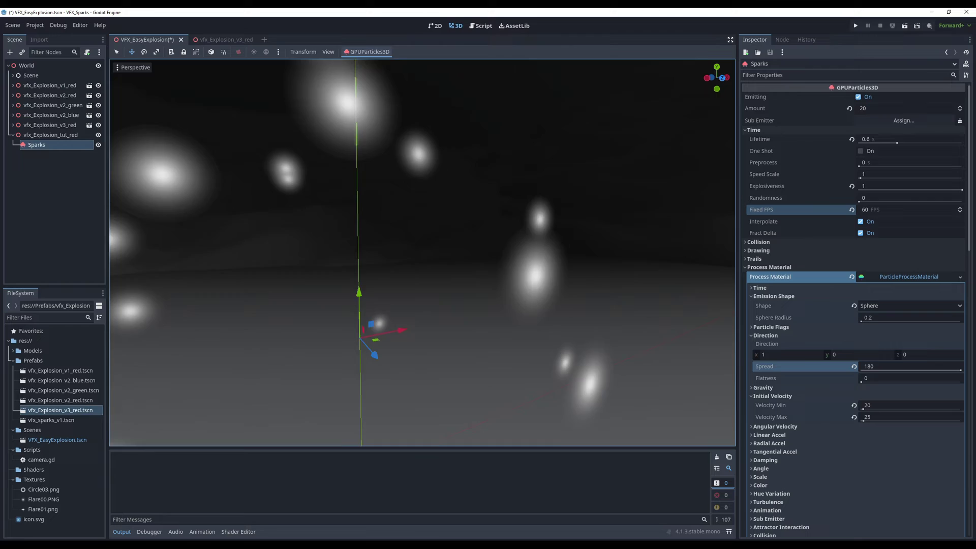
pyautogui.moveTo(422, 253); pyautogui.dragTo(381, 282, button='right')
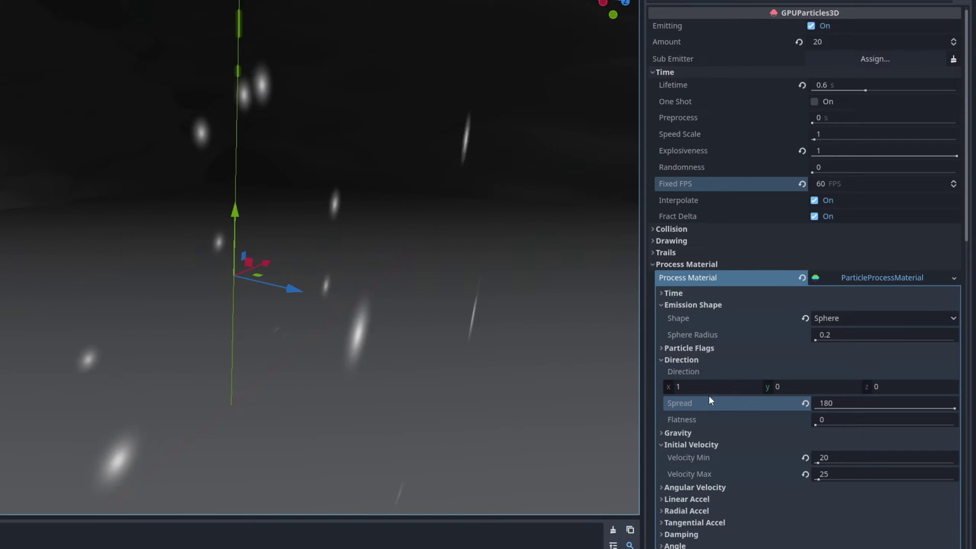
pyautogui.click(678, 432)
pyautogui.click(807, 460)
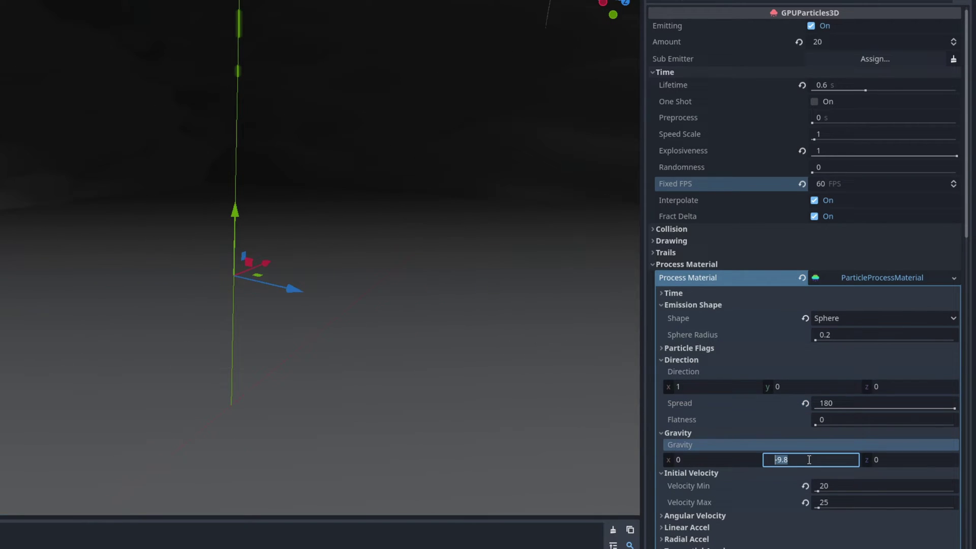
pyautogui.write('-20')
pyautogui.press('Return')
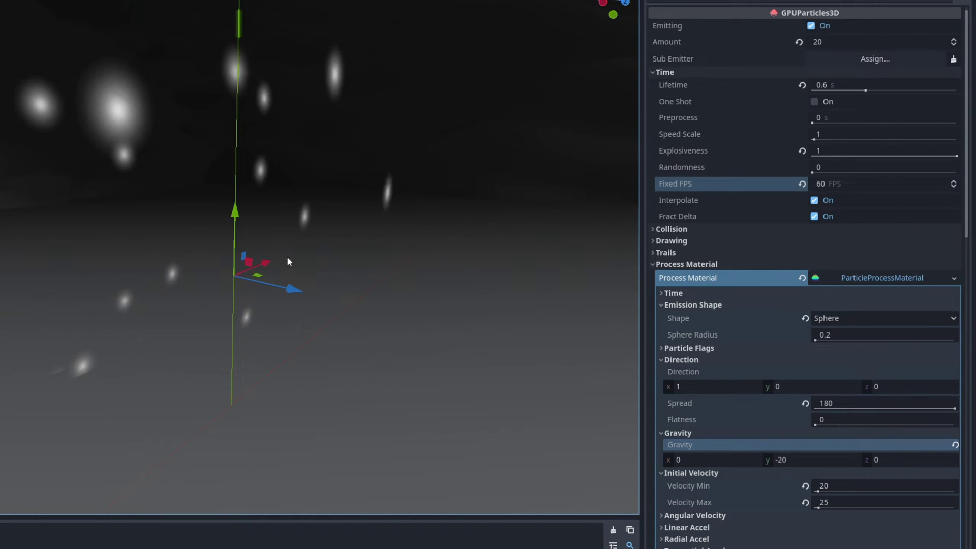
# Step: Set the Sparks minimum scale to 0.2
pyautogui.scroll(-5, 789, 431)
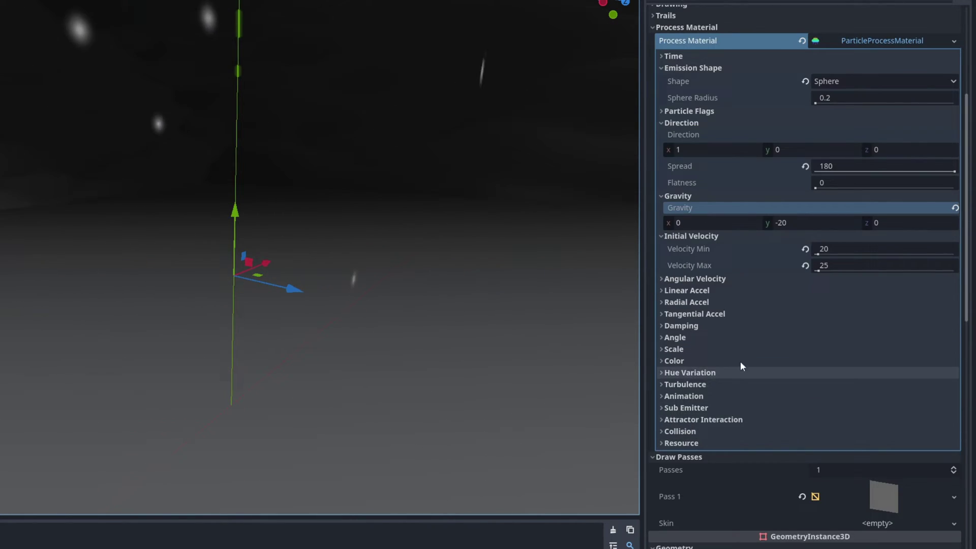
pyautogui.click(747, 349)
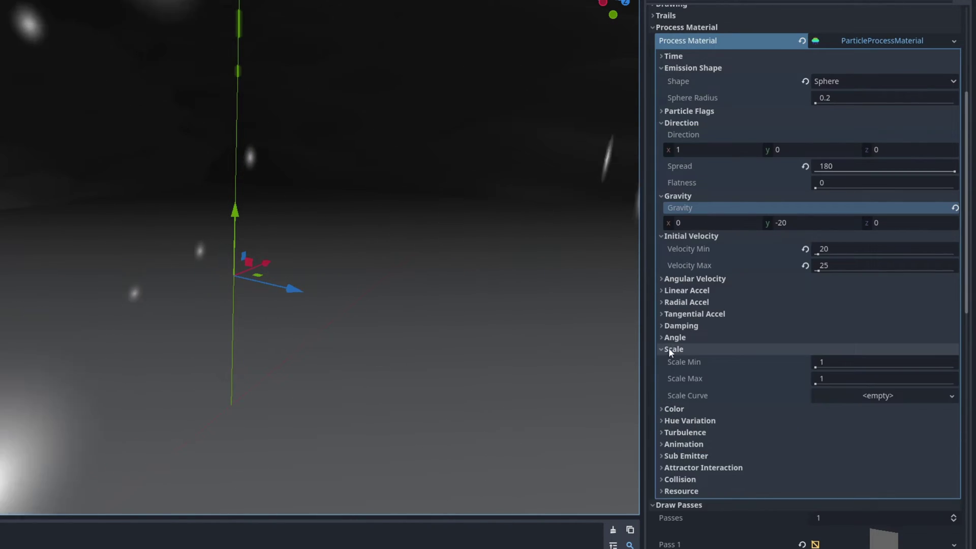
pyautogui.click(837, 361)
pyautogui.write('0.2')
pyautogui.press('Tab')
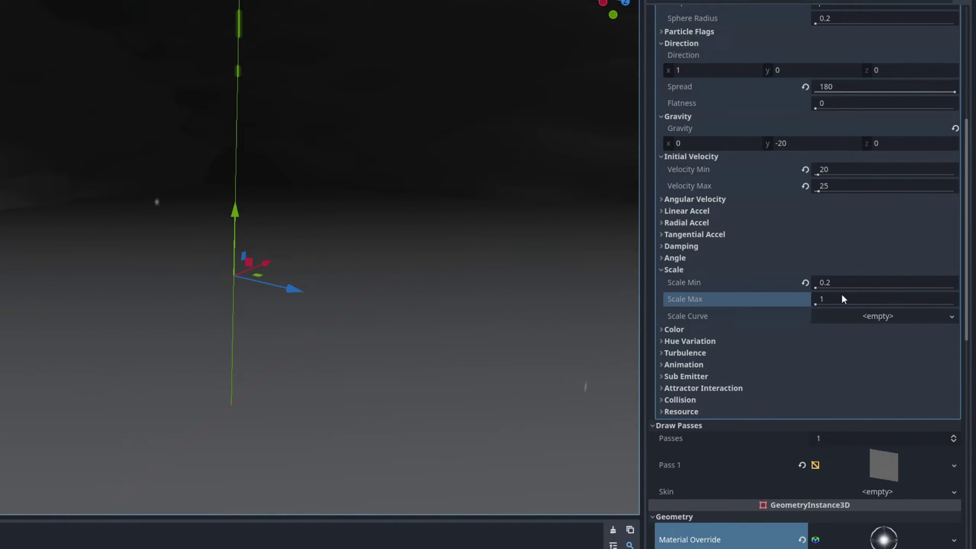
# Step: Add a new CurveXYZTexture scale curve with new X, Y and Z curves
pyautogui.click(844, 315)
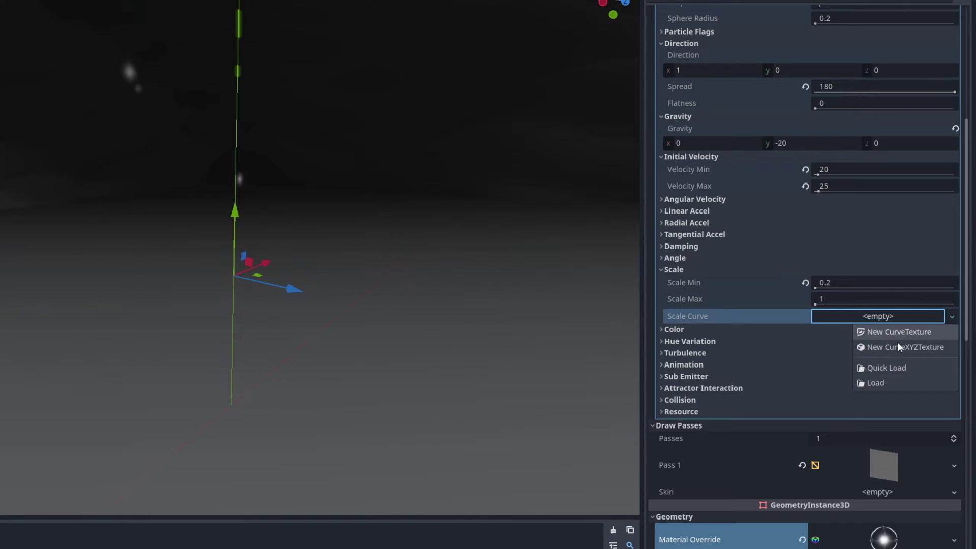
pyautogui.click(932, 346)
pyautogui.click(877, 316)
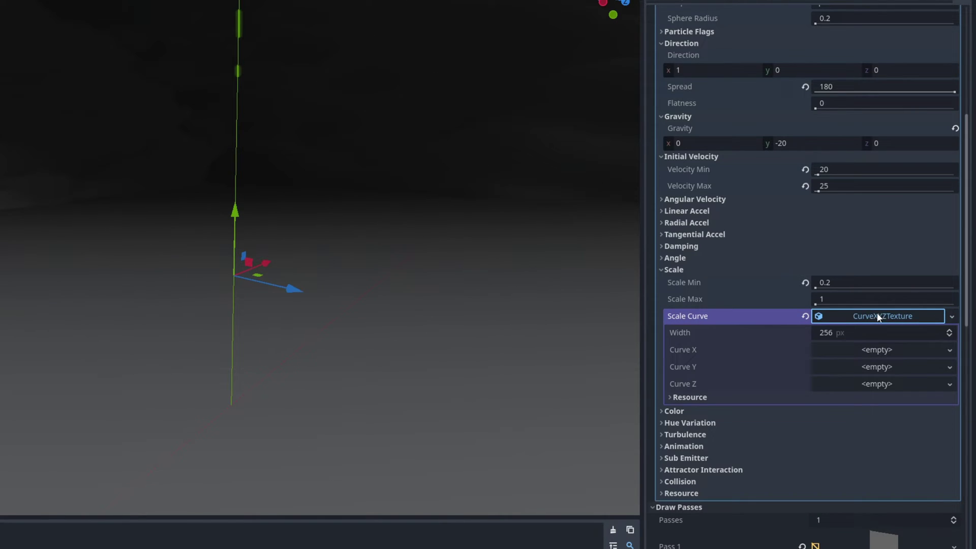
pyautogui.click(872, 350)
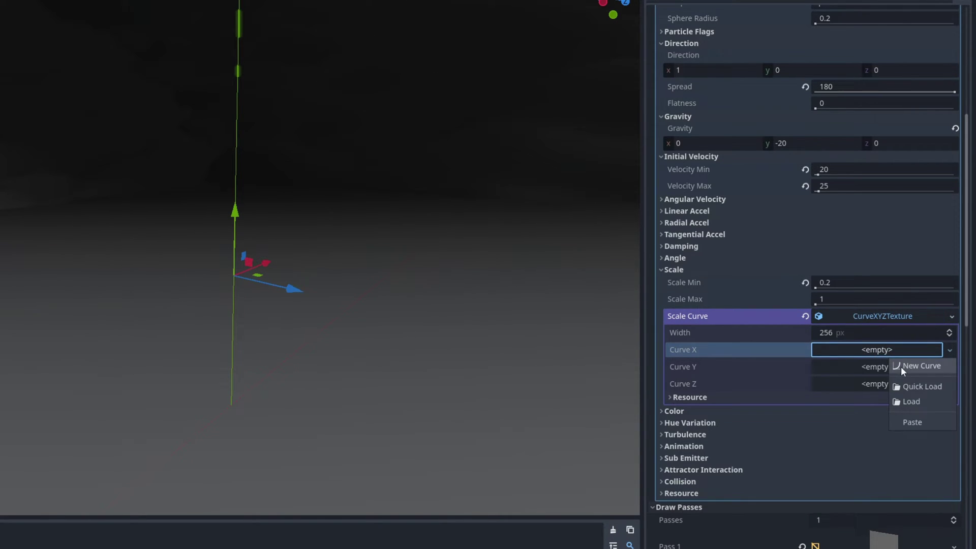
pyautogui.click(900, 367)
pyautogui.click(883, 387)
pyautogui.click(912, 400)
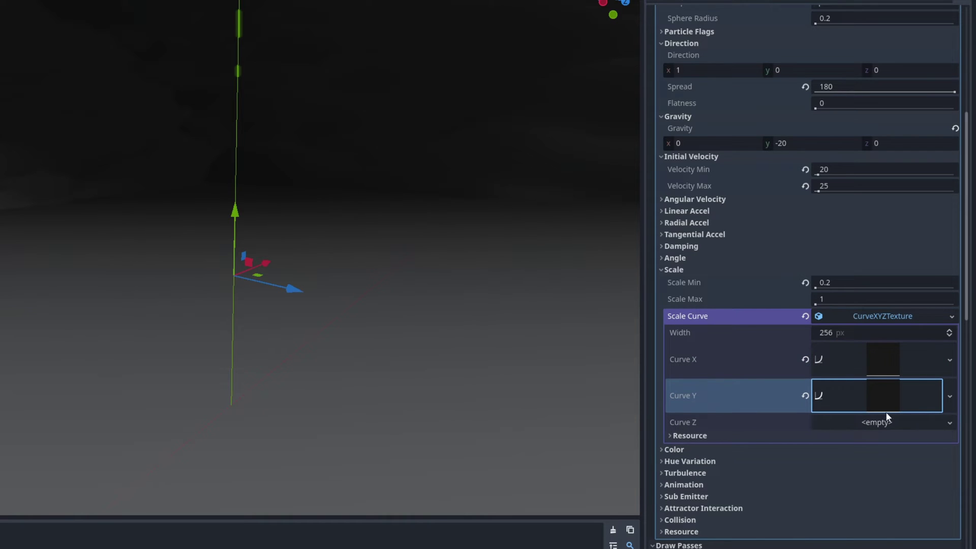
pyautogui.click(888, 425)
pyautogui.click(899, 435)
pyautogui.click(879, 434)
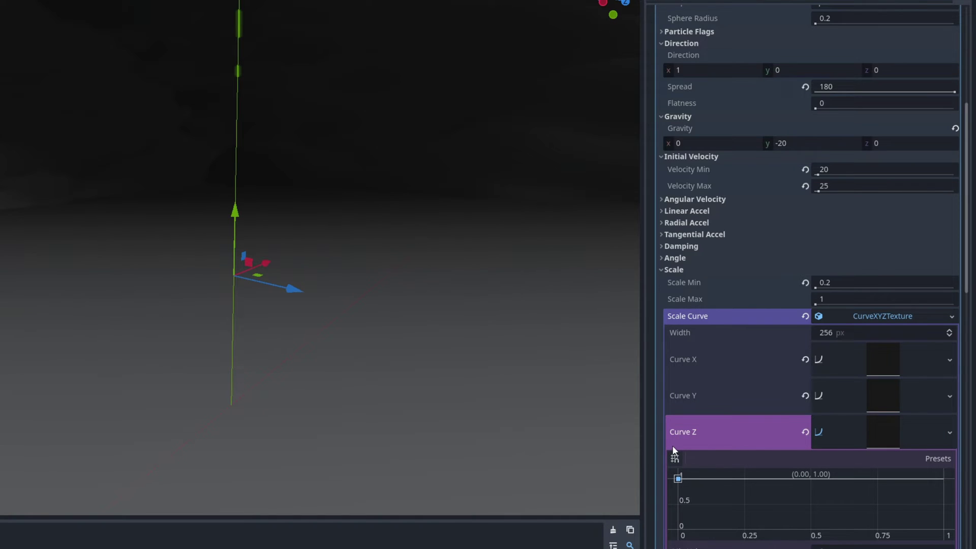
pyautogui.click(873, 429)
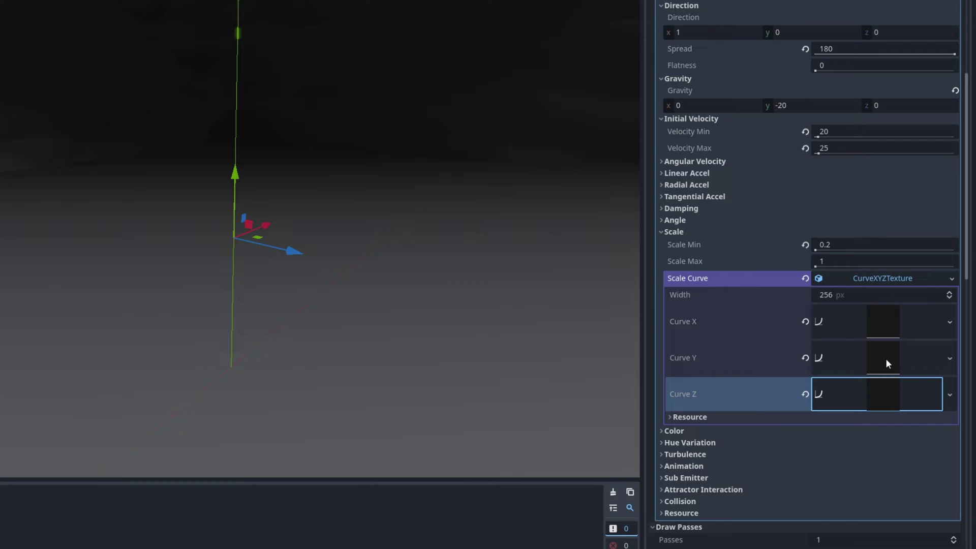
# Step: Set the Y curve's max value to 5 and slope the X and Y curves from 1 down to 0
pyautogui.click(885, 358)
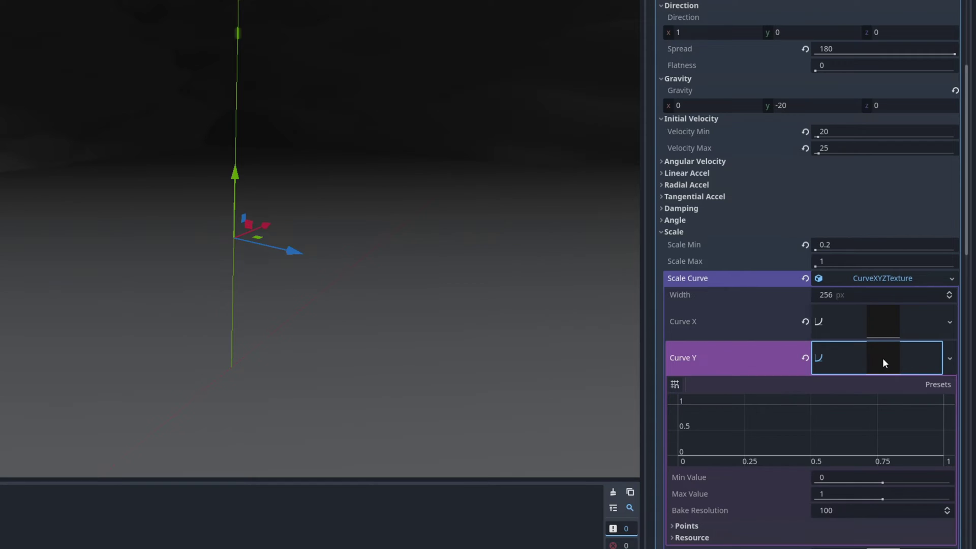
pyautogui.click(834, 494)
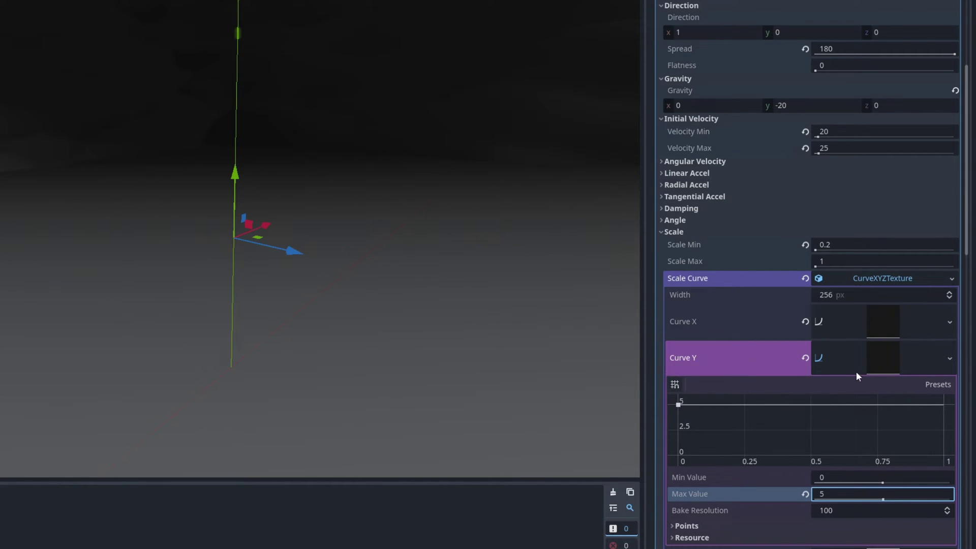
pyautogui.click(887, 321)
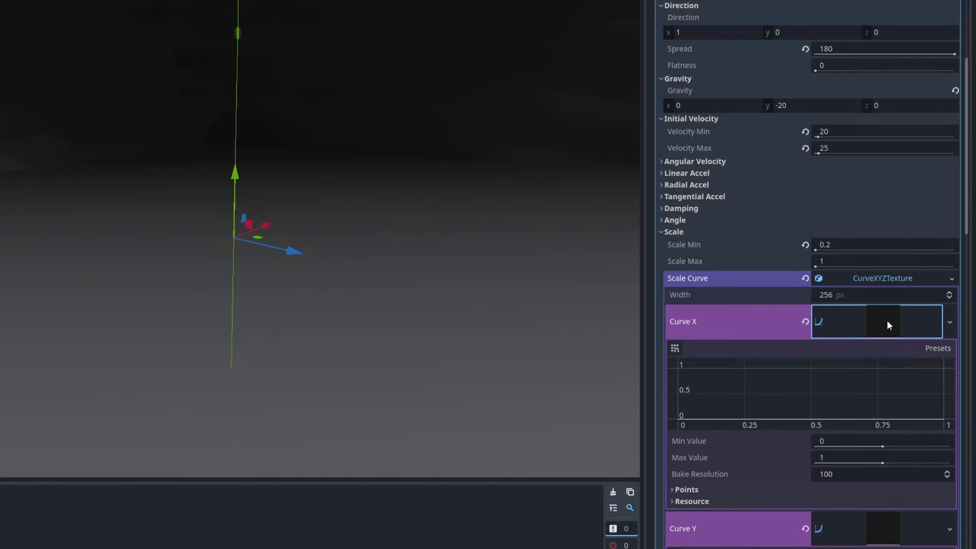
pyautogui.moveTo(699, 419); pyautogui.dragTo(677, 370)
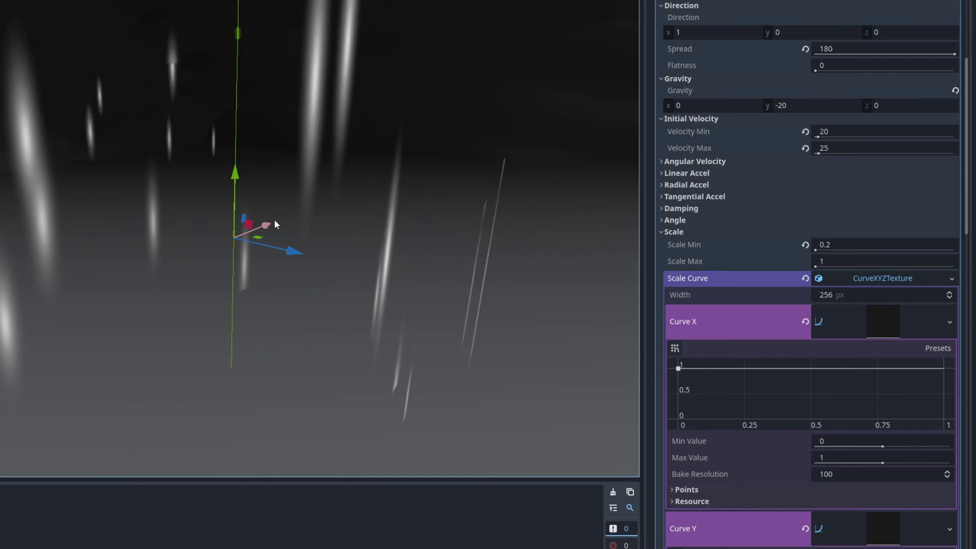
pyautogui.moveTo(942, 367); pyautogui.dragTo(945, 421)
pyautogui.scroll(-2, 944, 529)
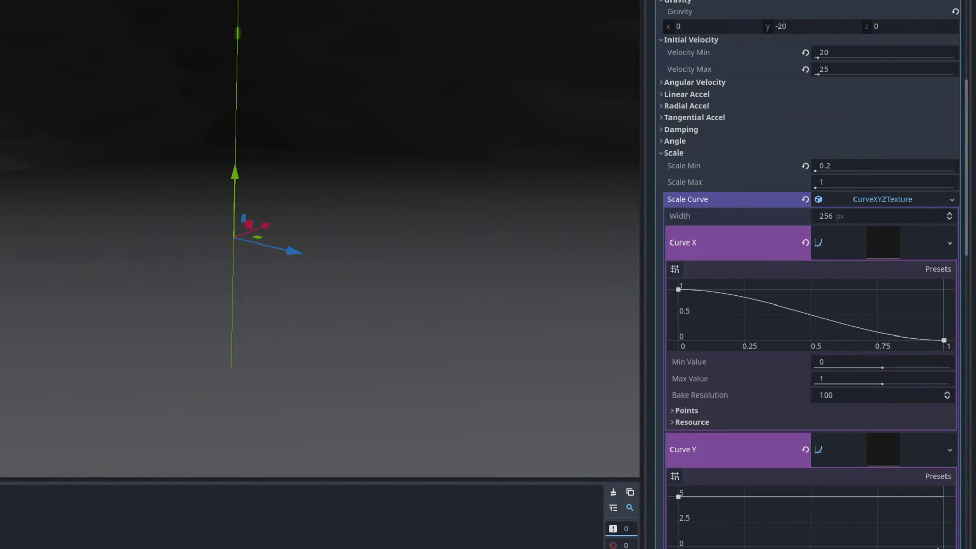
pyautogui.click(940, 499)
pyautogui.moveTo(944, 503); pyautogui.dragTo(943, 546)
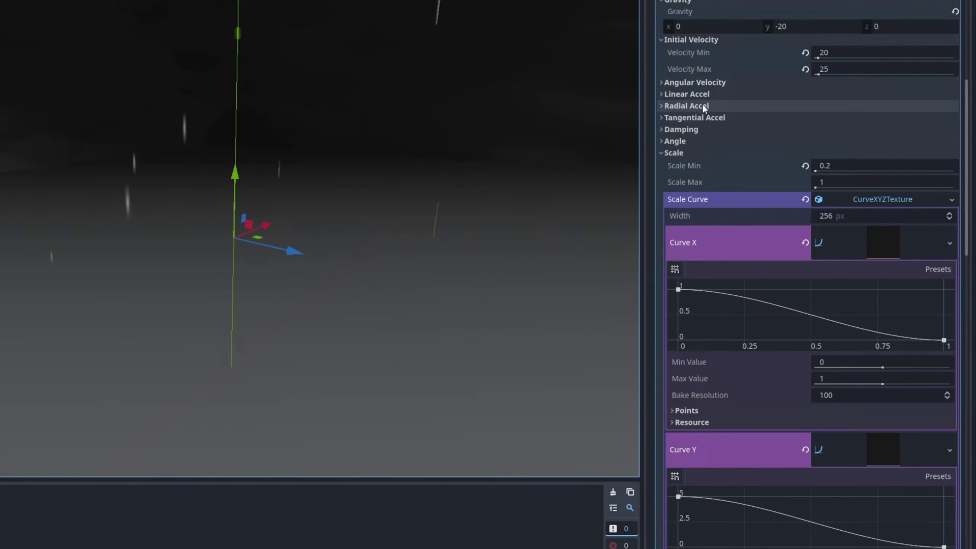
pyautogui.scroll(5, 702, 104)
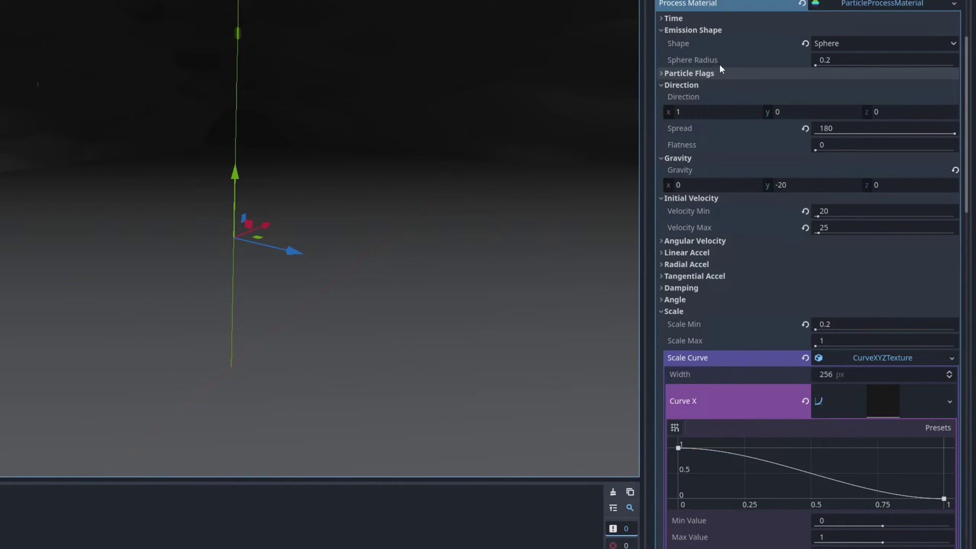
# Step: Enable the Align Y particle flag so sparks stretch along their travel direction
pyautogui.click(686, 73)
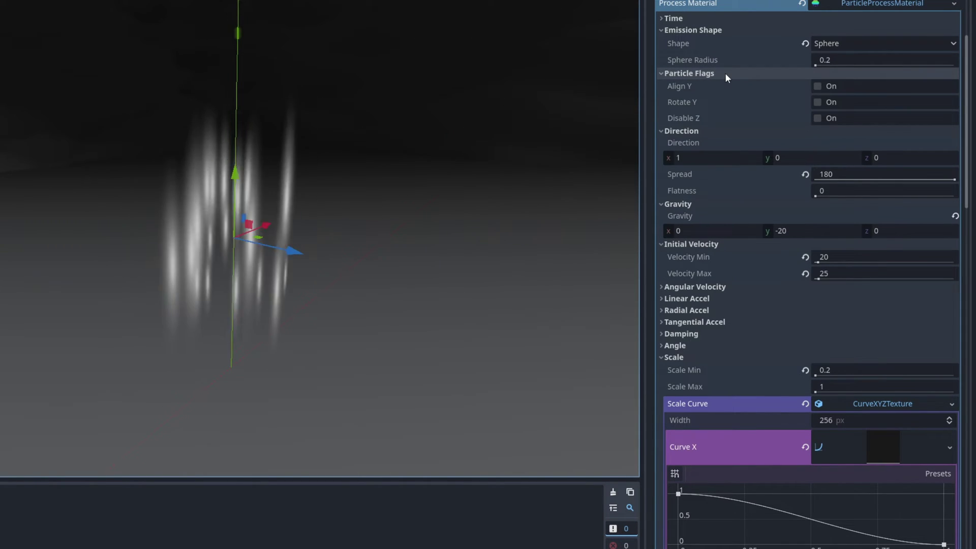
pyautogui.click(816, 86)
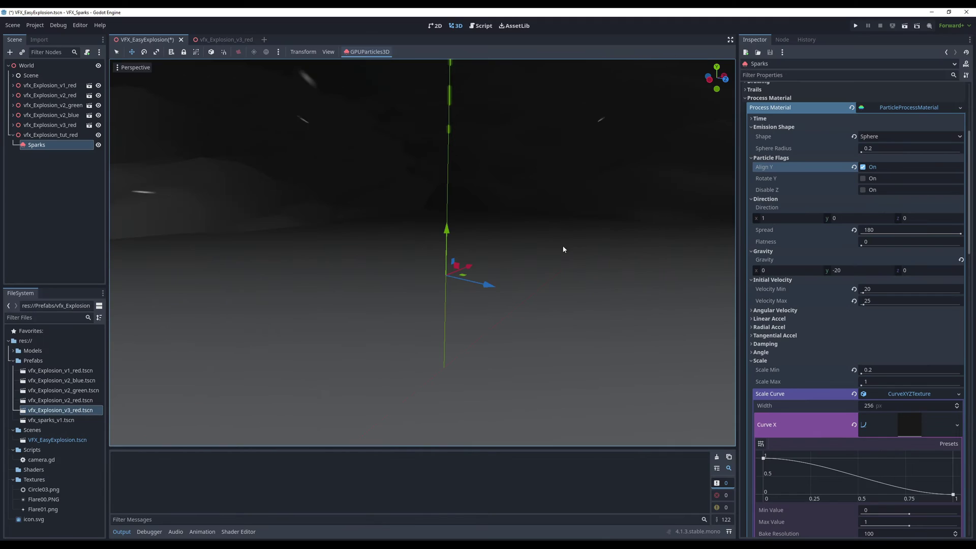
pyautogui.keyDown('shift'); pyautogui.moveTo(563, 249); pyautogui.dragTo(540, 258, button='middle'); pyautogui.keyUp('shift')
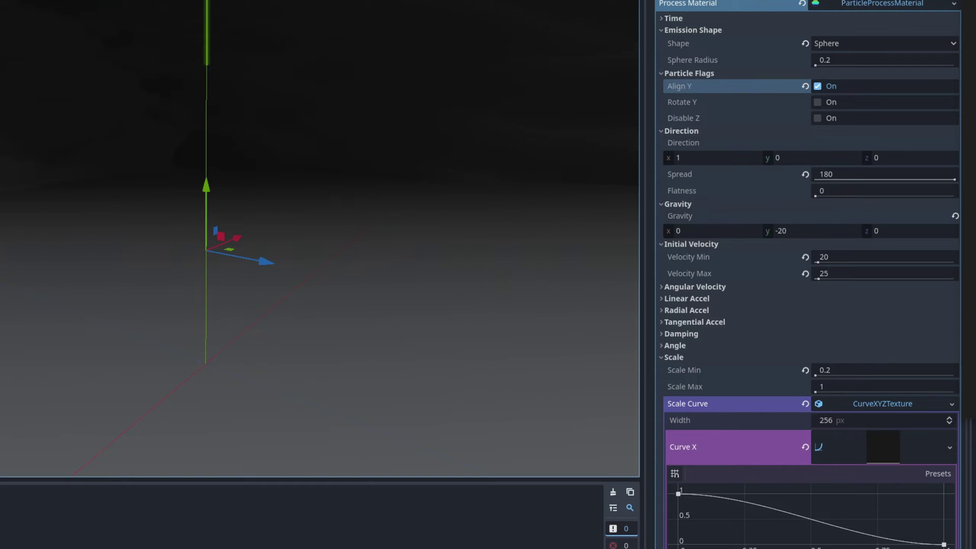
# Step: Change the Sparks scale range to 0.15–0.5
pyautogui.click(839, 370)
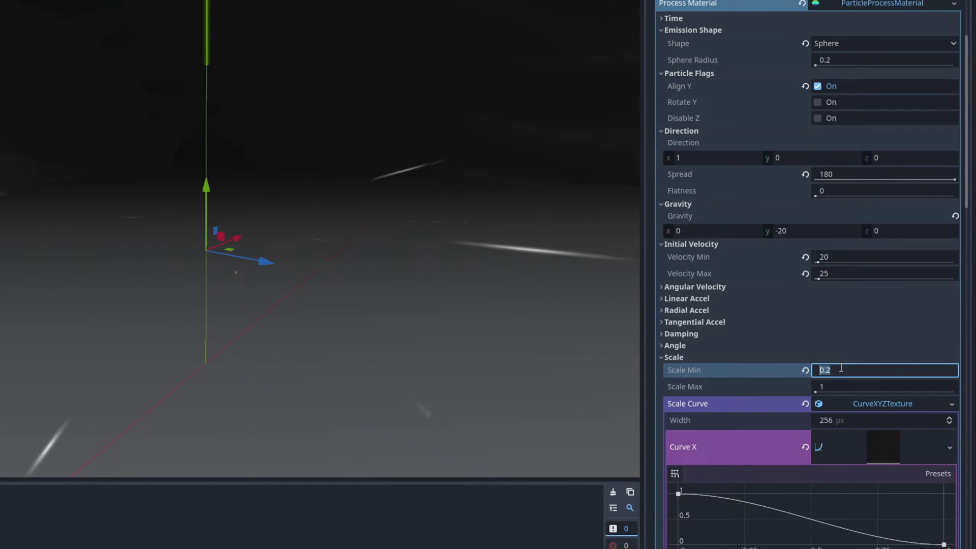
pyautogui.write('0.15')
pyautogui.click(834, 390)
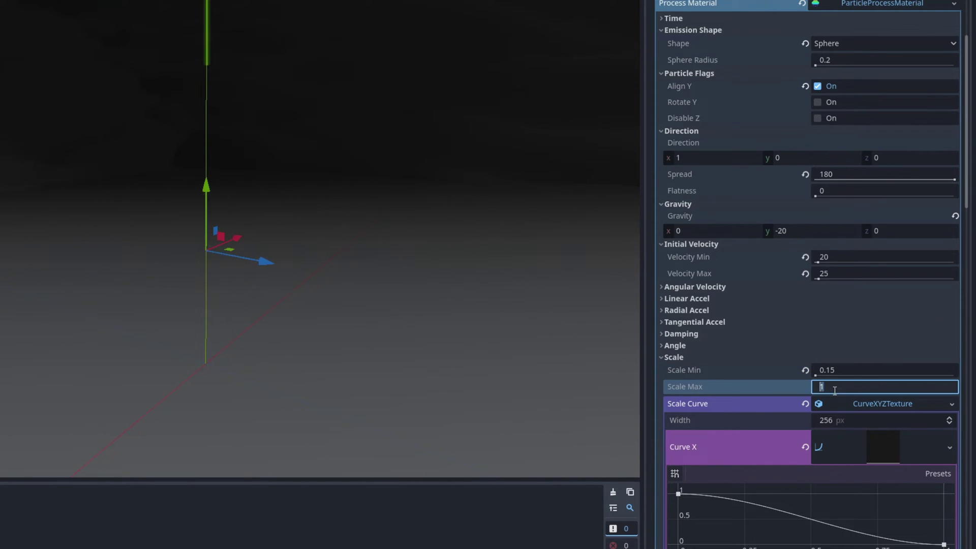
pyautogui.write('.5')
pyautogui.press('Return')
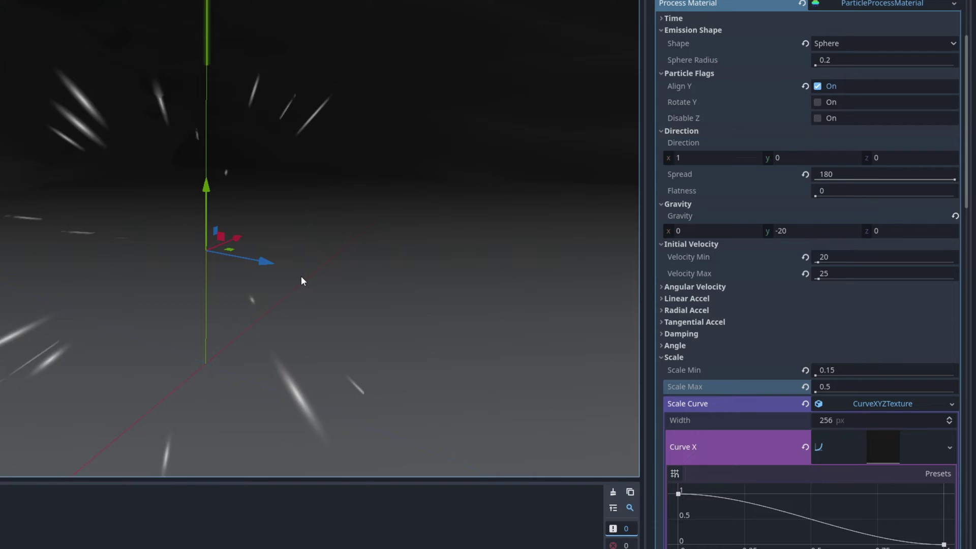
pyautogui.scroll(-5, 775, 351)
# Step: Set the Sparks colour to raw HDR values R 5, G 2, B 1 for an orange glow
pyautogui.click(668, 199)
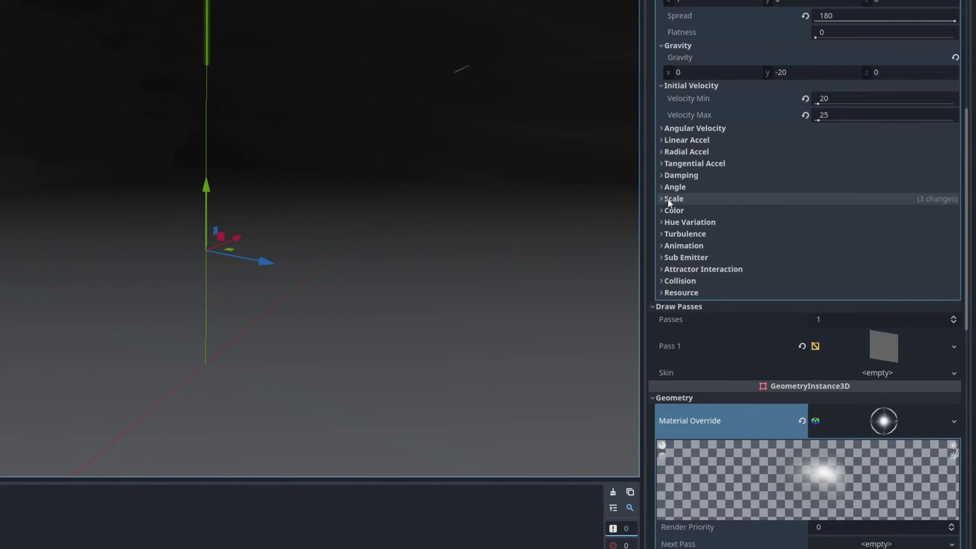
pyautogui.click(675, 211)
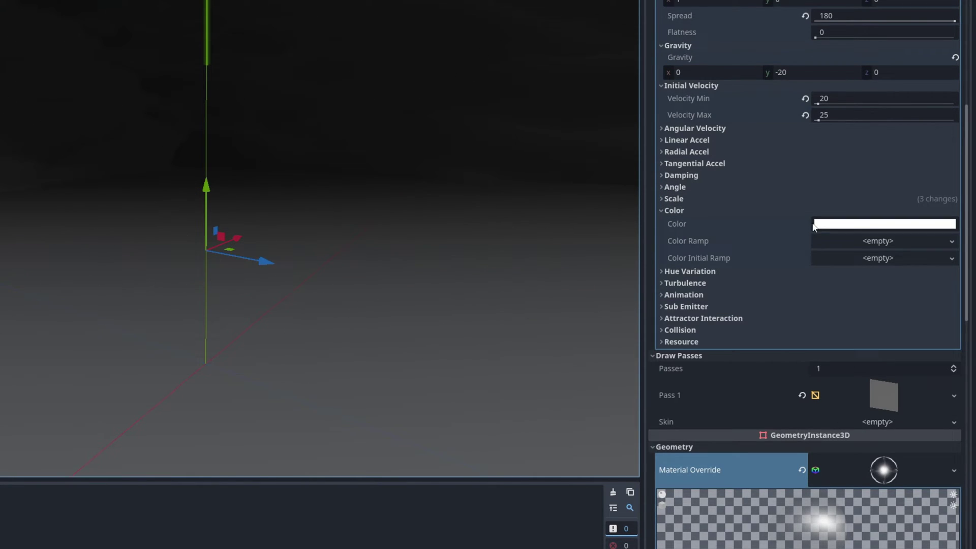
pyautogui.click(828, 225)
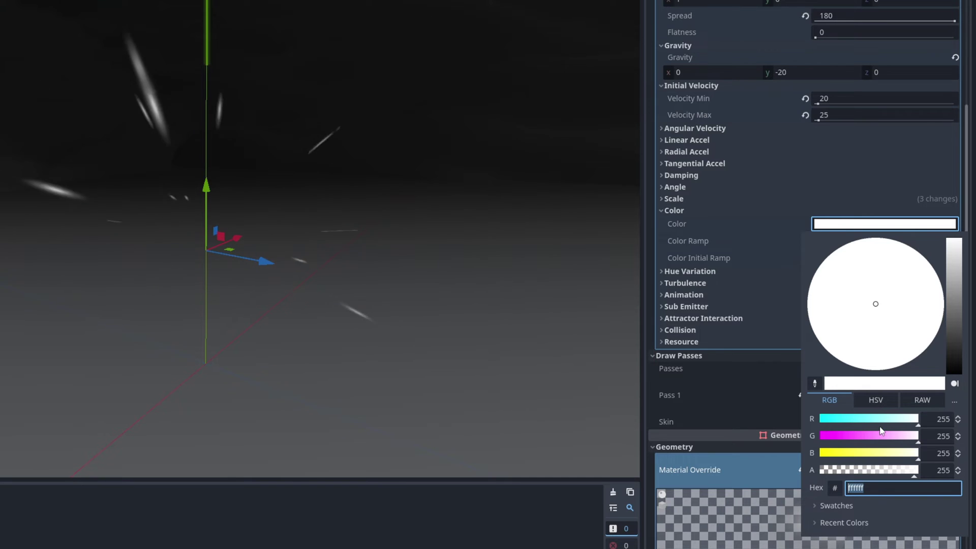
pyautogui.click(922, 401)
pyautogui.click(943, 419)
pyautogui.write('5')
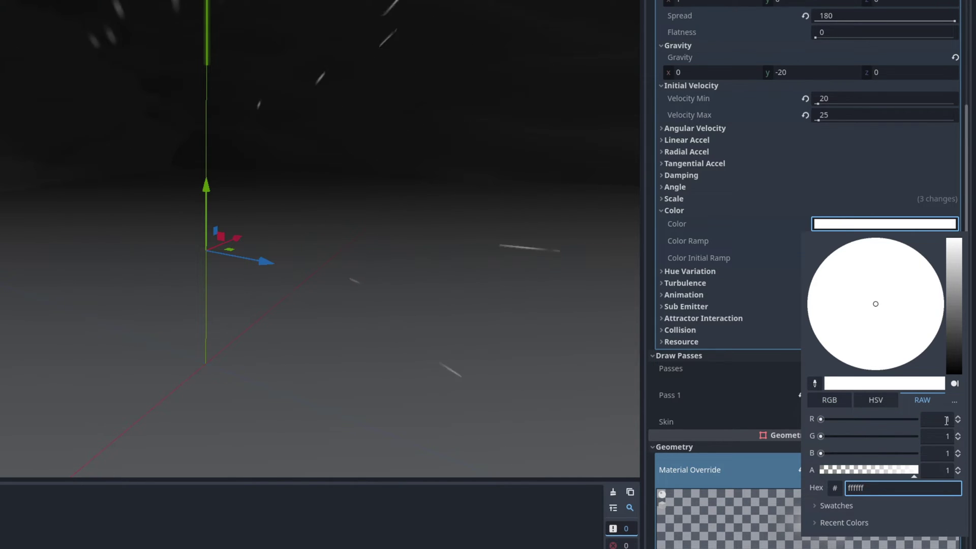
pyautogui.press('Return')
pyautogui.click(944, 435)
pyautogui.write('2')
pyautogui.press('Return')
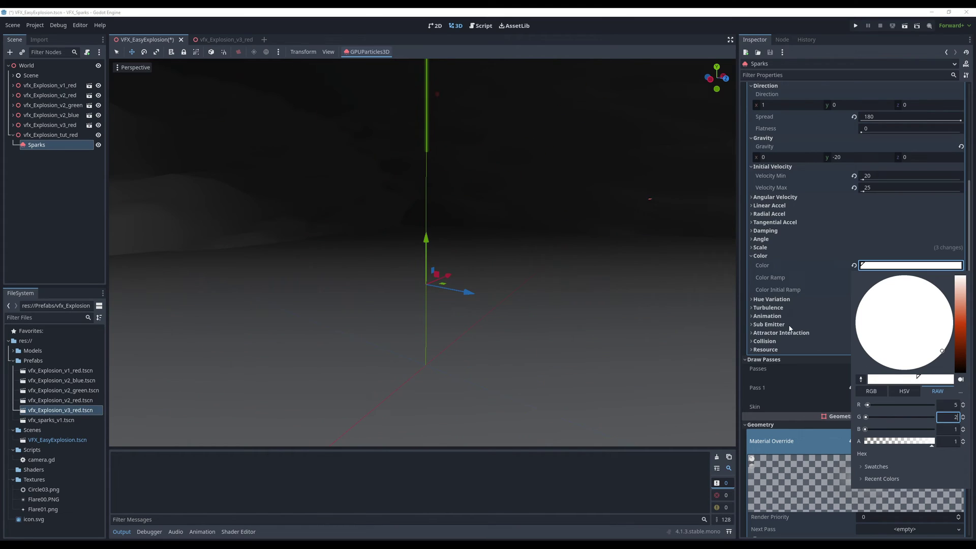
pyautogui.click(600, 11)
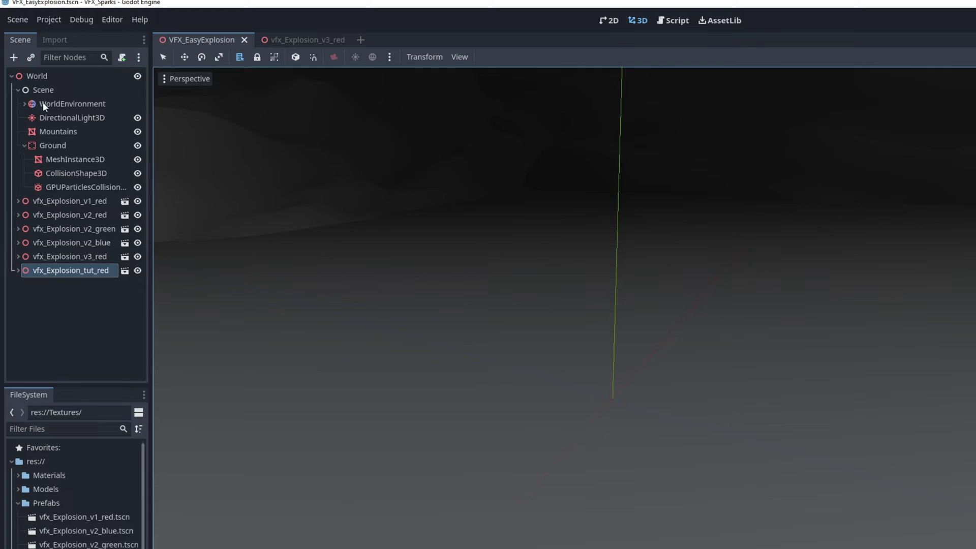
# Step: Review the WorldEnvironment Glow settings: enabled, intensity 0.1, HDR threshold 0.5
pyautogui.click(33, 105)
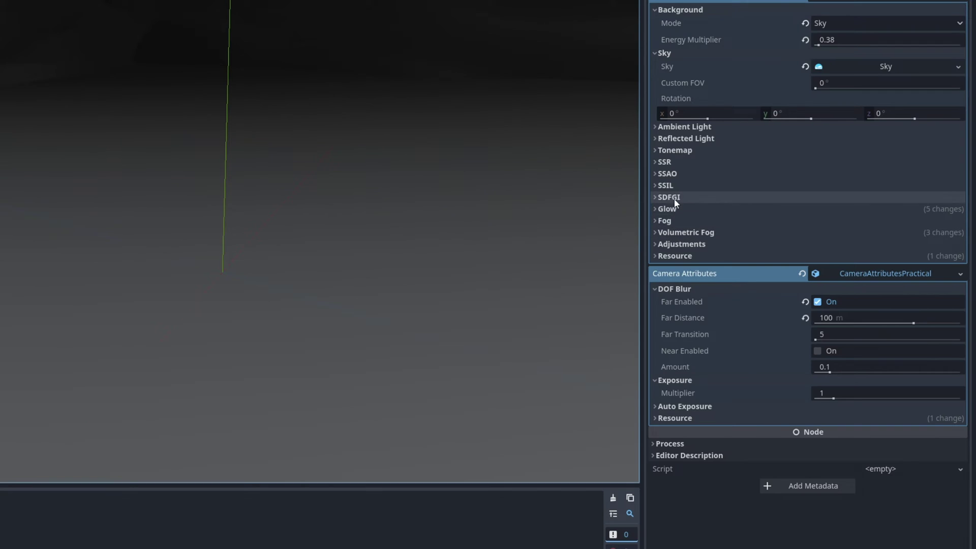
pyautogui.click(667, 208)
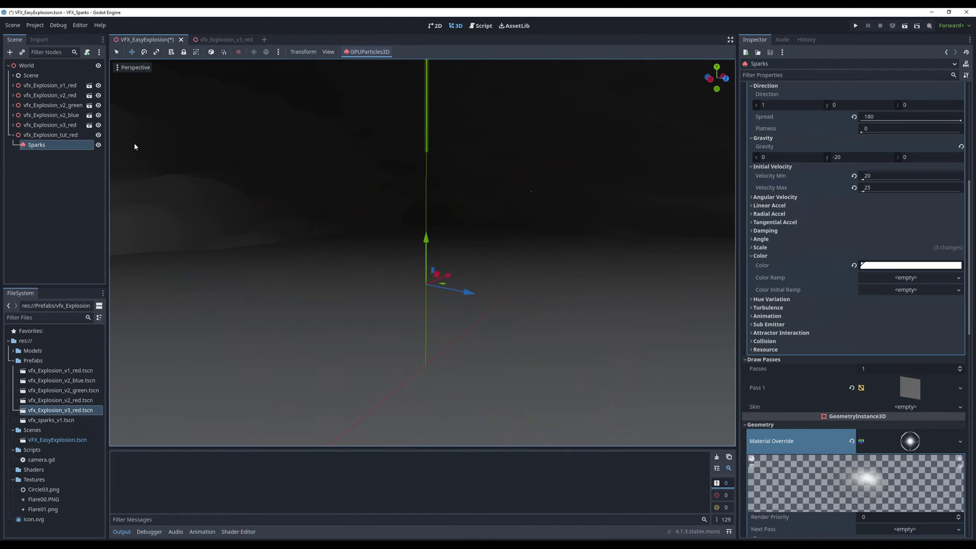
# Step: Add a GPUParticles3D child under vfx_Explosion_tut_red named Flash
pyautogui.rightClick(58, 134)
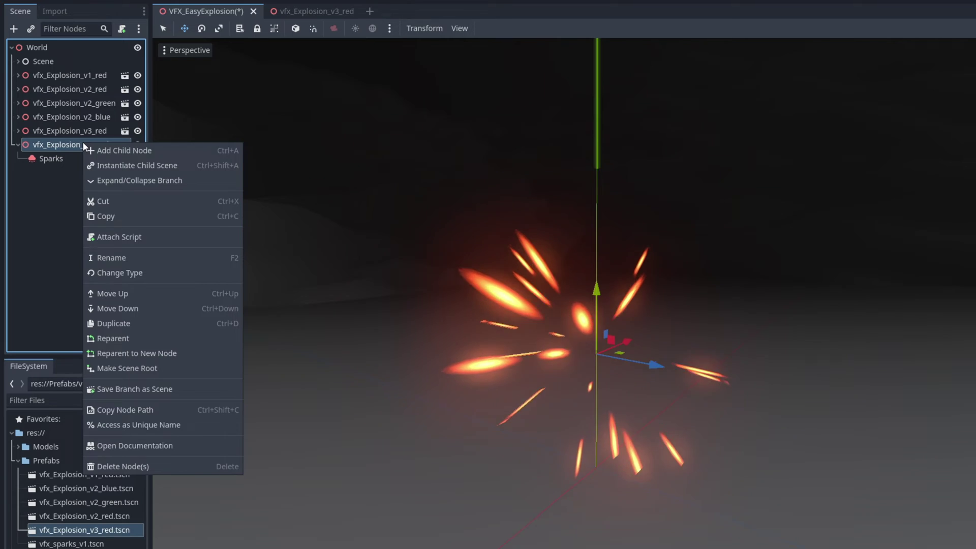
pyautogui.click(82, 138)
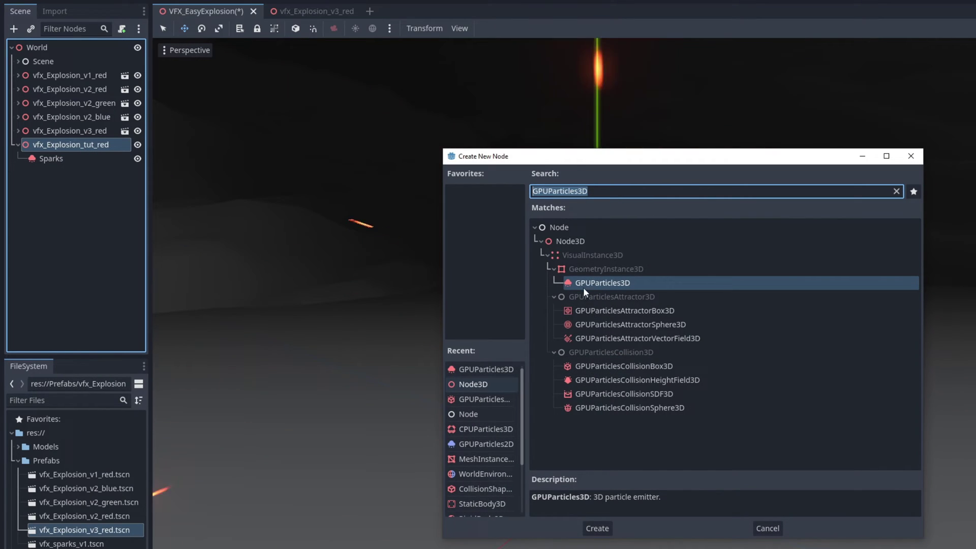
pyautogui.doubleClick(629, 281)
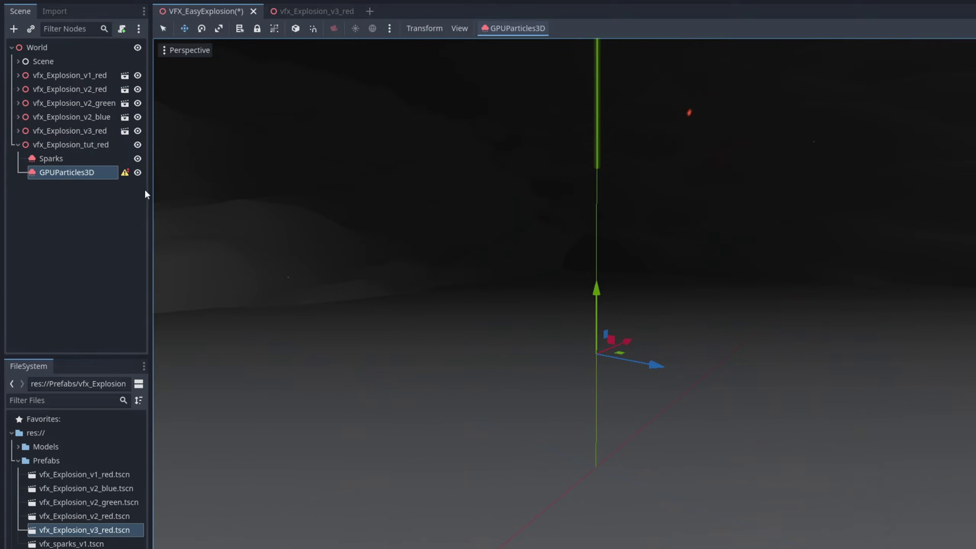
pyautogui.doubleClick(81, 172)
pyautogui.write('Fl')
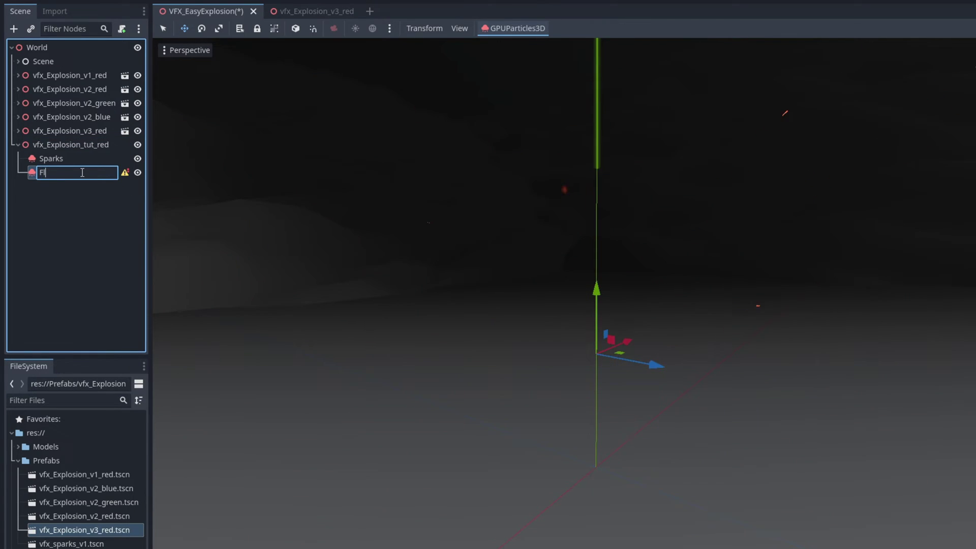
pyautogui.write('ashg')
pyautogui.press('Return')
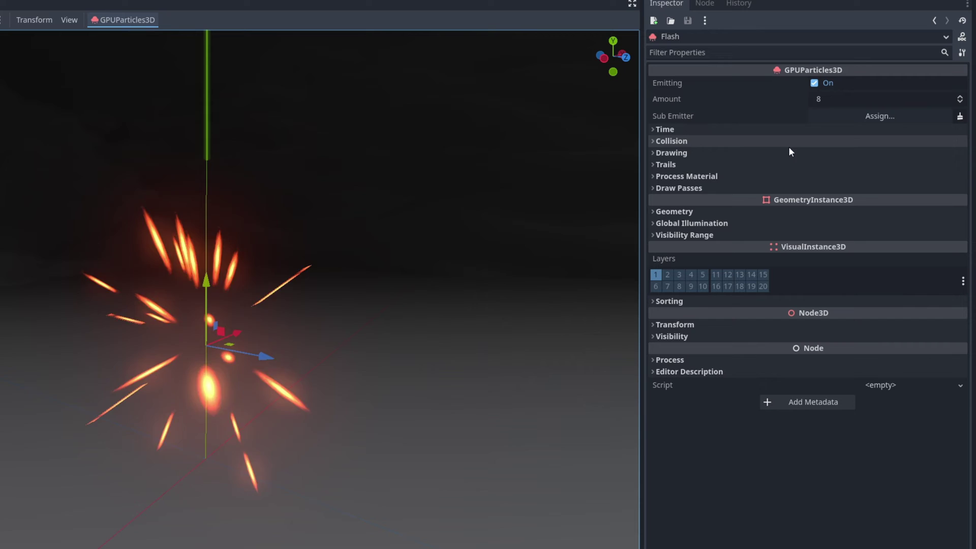
# Step: Give Flash a new ParticleProcessMaterial and a new QuadMesh for Draw Pass 1
pyautogui.click(739, 176)
pyautogui.click(873, 189)
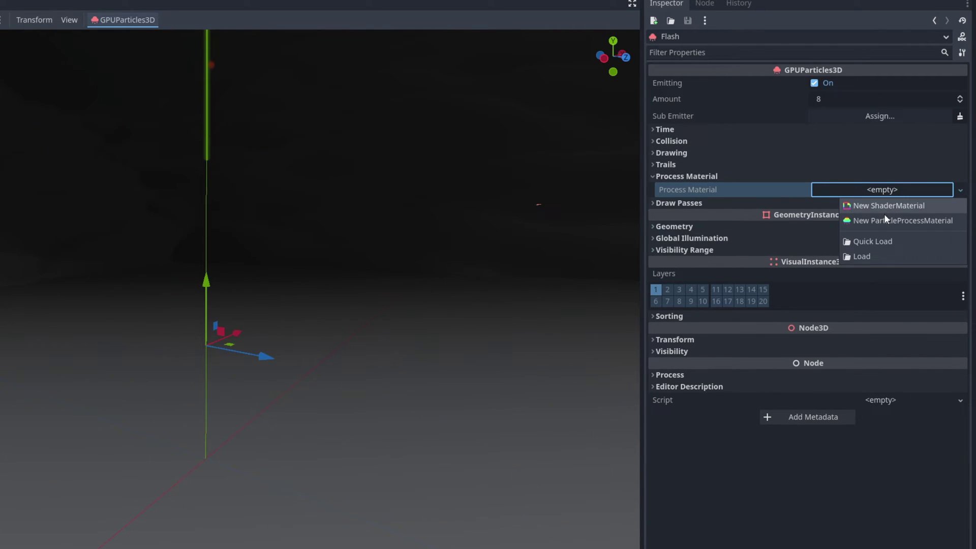
pyautogui.click(884, 220)
pyautogui.click(720, 202)
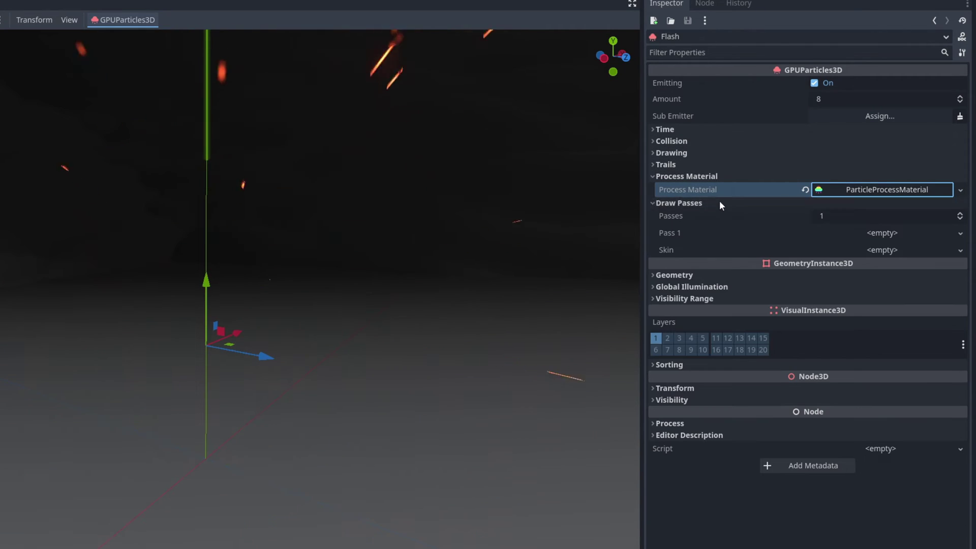
pyautogui.click(881, 233)
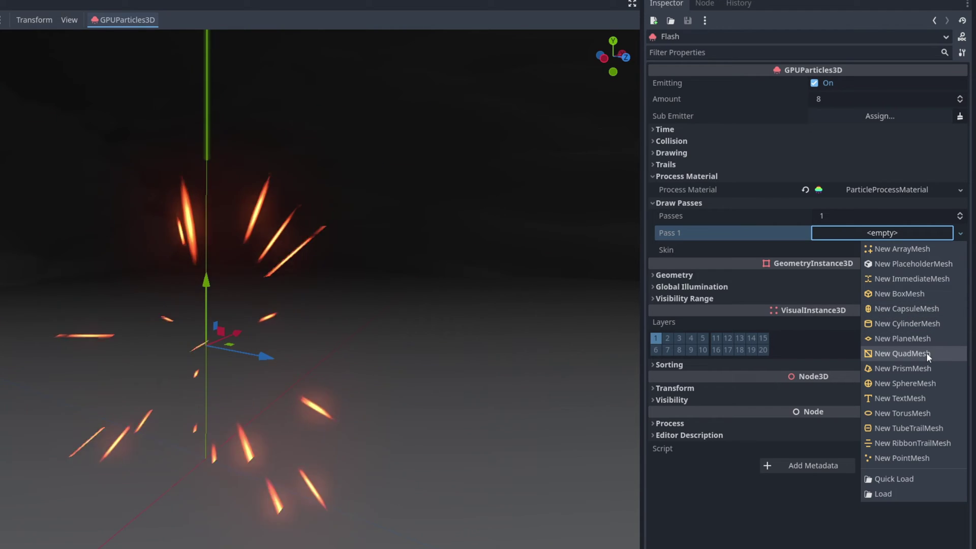
pyautogui.click(926, 354)
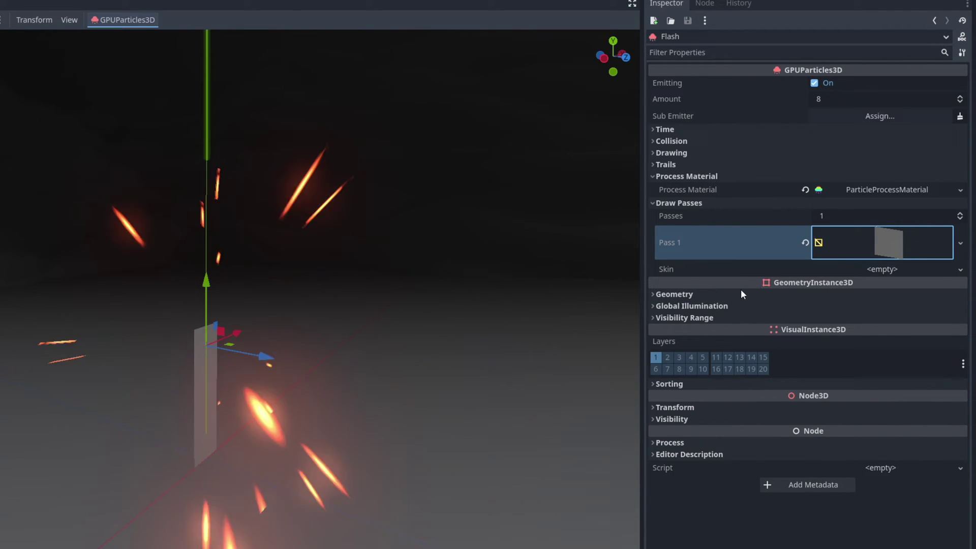
pyautogui.click(737, 294)
# Step: Give Flash a new StandardMaterial3D override with alpha transparency and face culling disabled
pyautogui.click(896, 308)
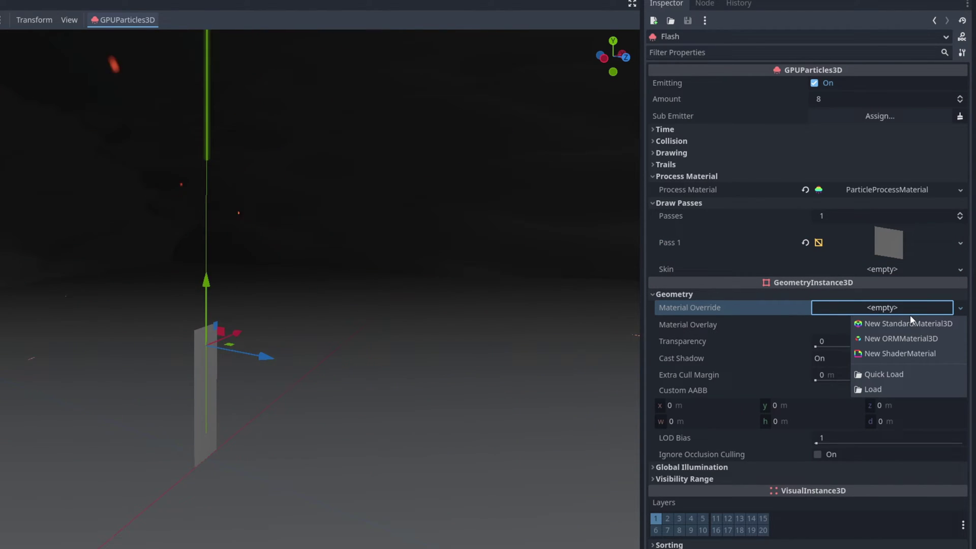
pyautogui.click(910, 323)
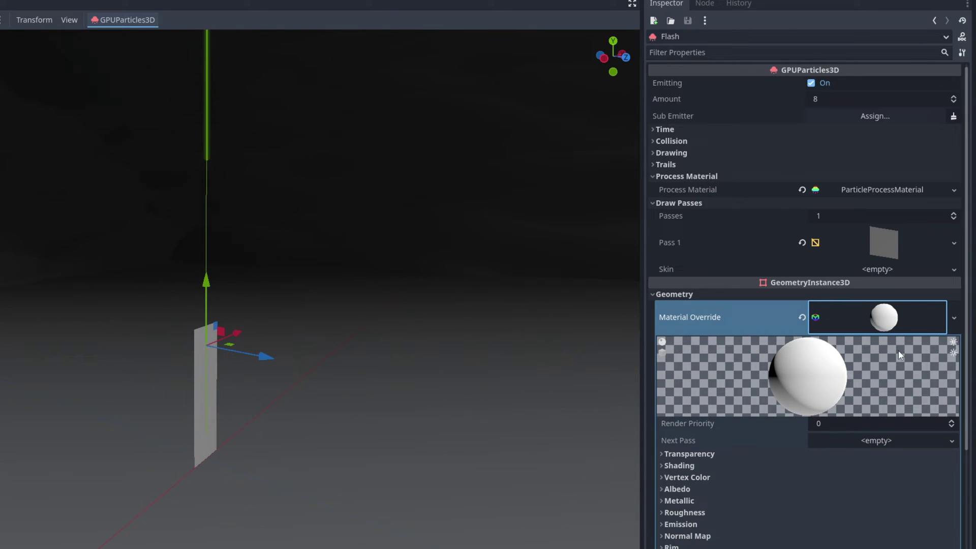
pyautogui.scroll(-3, 898, 355)
pyautogui.click(738, 375)
pyautogui.click(847, 388)
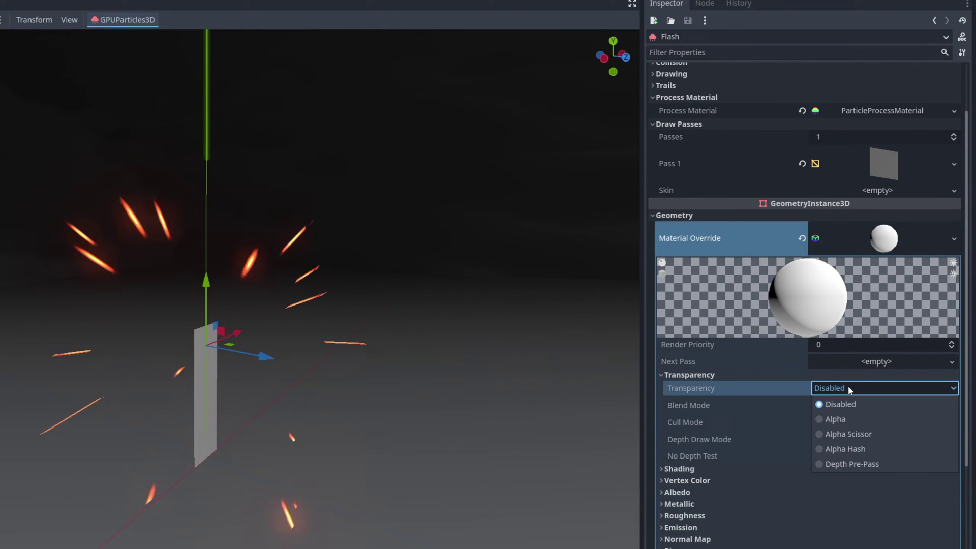
pyautogui.click(840, 418)
pyautogui.click(833, 422)
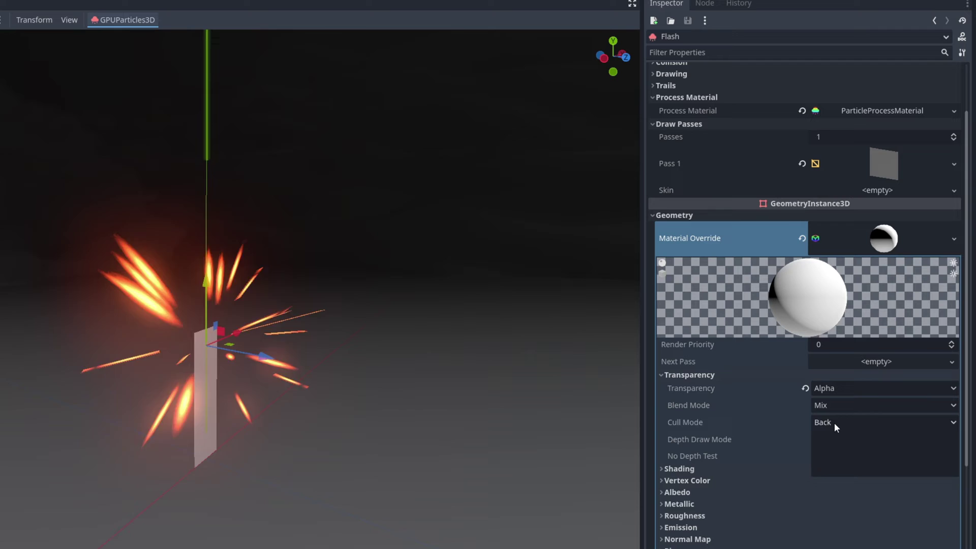
pyautogui.click(838, 468)
# Step: Make the flash material unshaded and use particle vertex colour as albedo
pyautogui.scroll(-3, 793, 463)
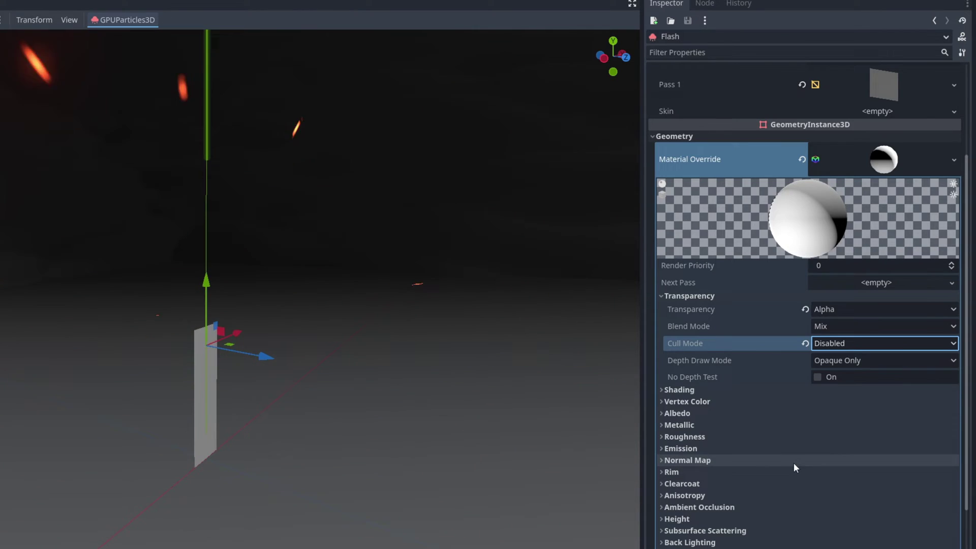
pyautogui.click(728, 389)
pyautogui.click(831, 403)
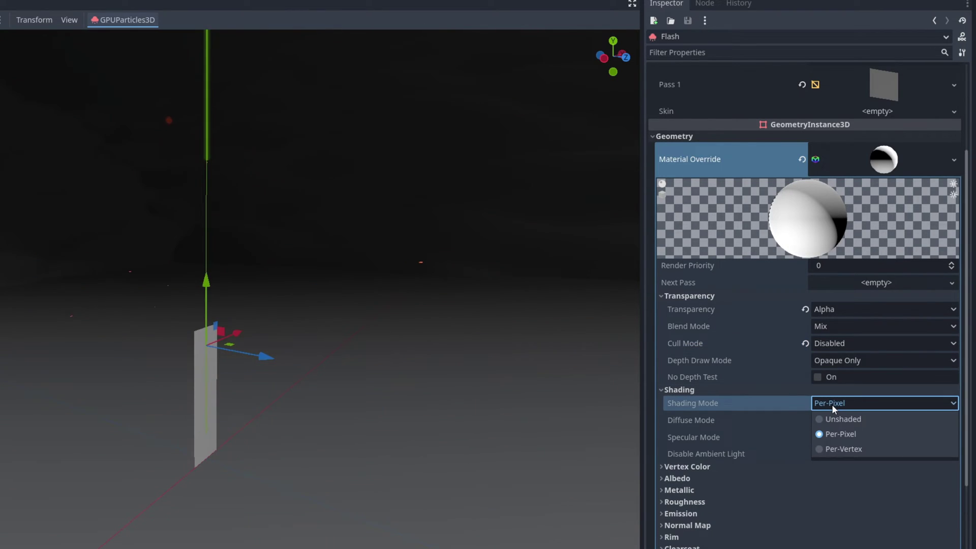
pyautogui.click(844, 420)
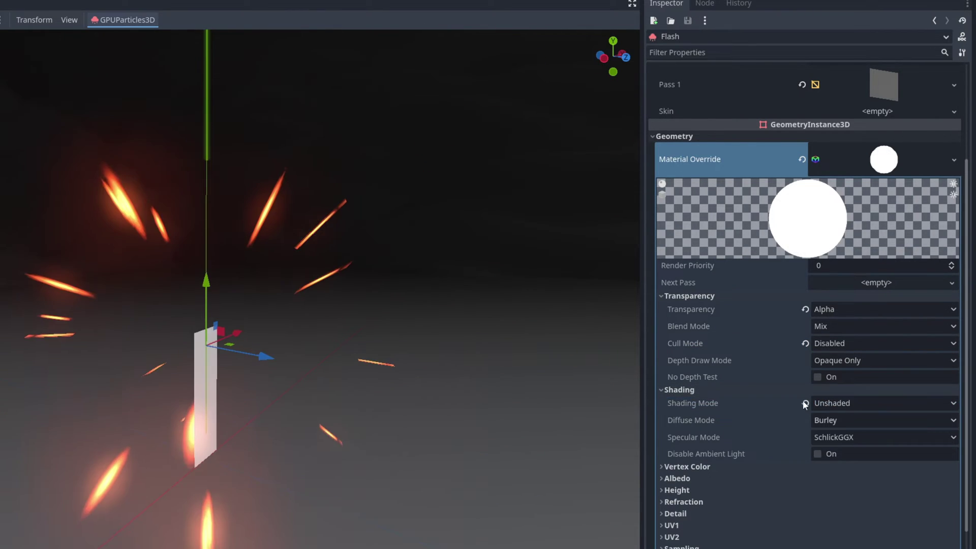
pyautogui.click(718, 468)
pyautogui.click(817, 479)
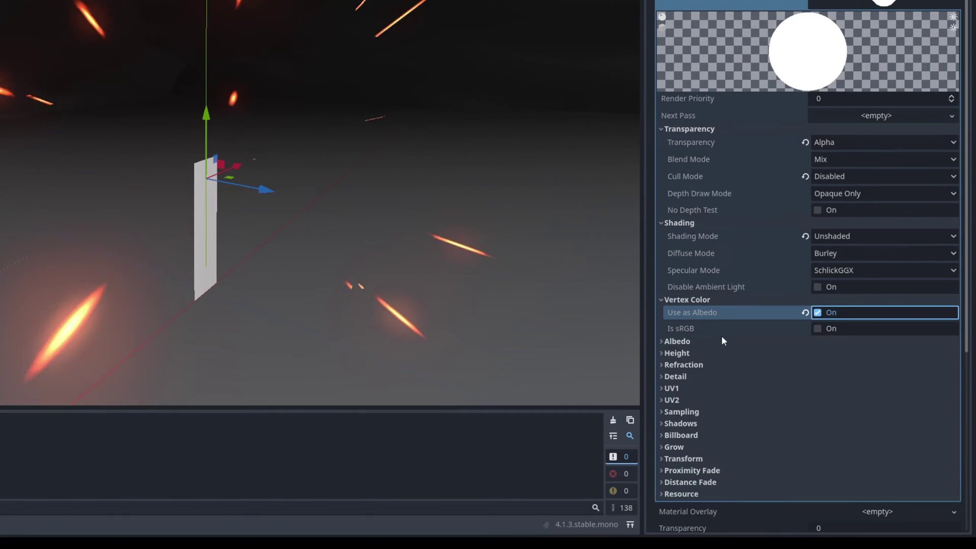
# Step: Quick-load Flare00.PNG as the albedo texture and reveal the Billboard settings
pyautogui.click(710, 342)
pyautogui.click(875, 371)
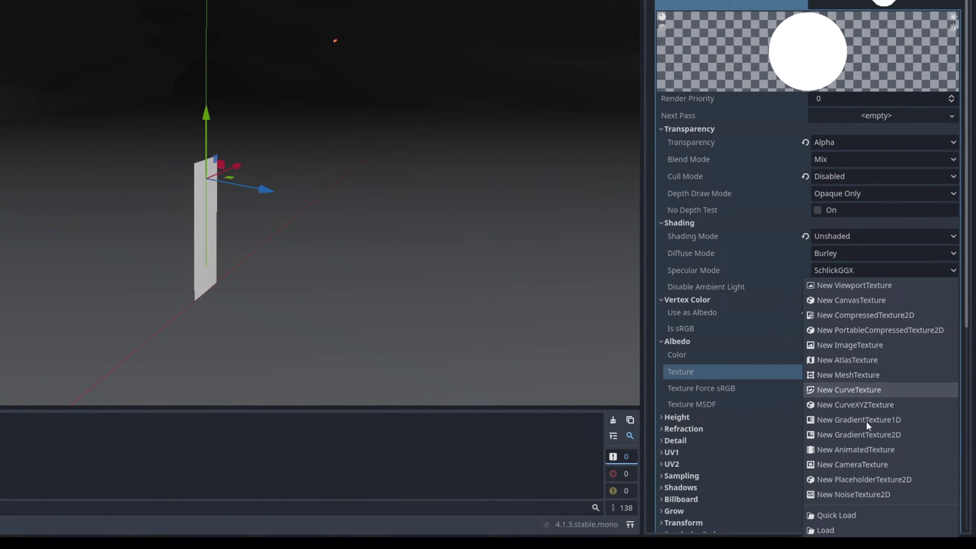
pyautogui.click(843, 514)
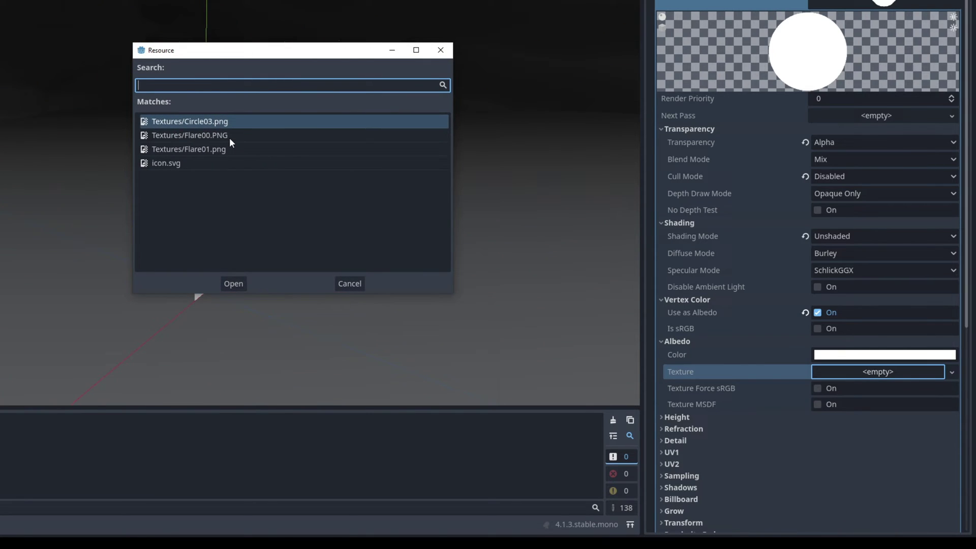
pyautogui.doubleClick(248, 134)
pyautogui.scroll(-3, 806, 380)
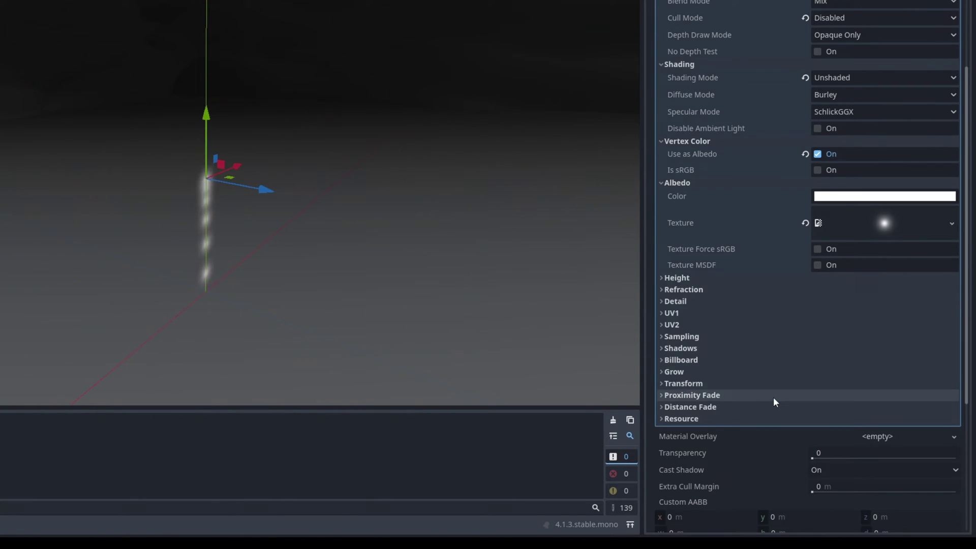
pyautogui.click(681, 359)
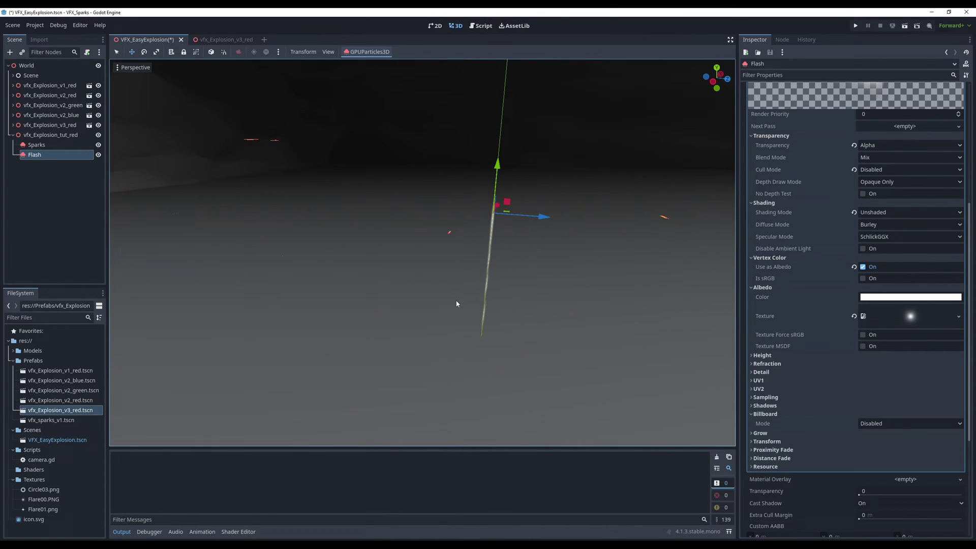
# Step: Turn on One Shot for the Sparks emitter, then return to the Flash node
pyautogui.click(56, 144)
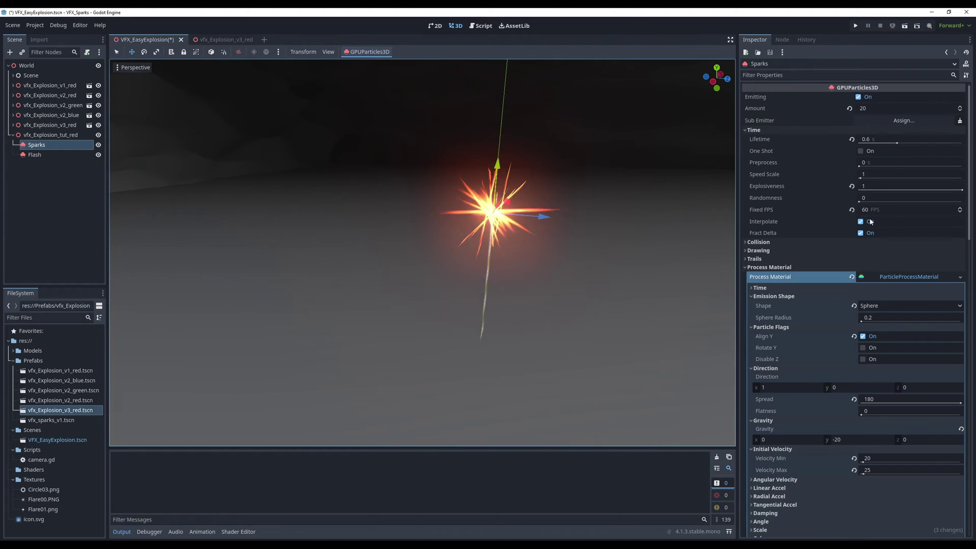
pyautogui.click(860, 151)
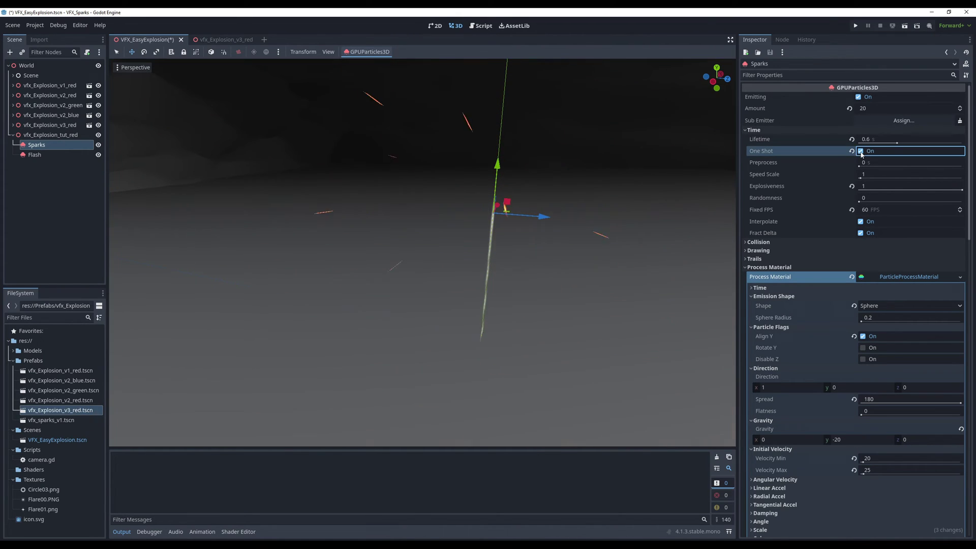
pyautogui.click(36, 154)
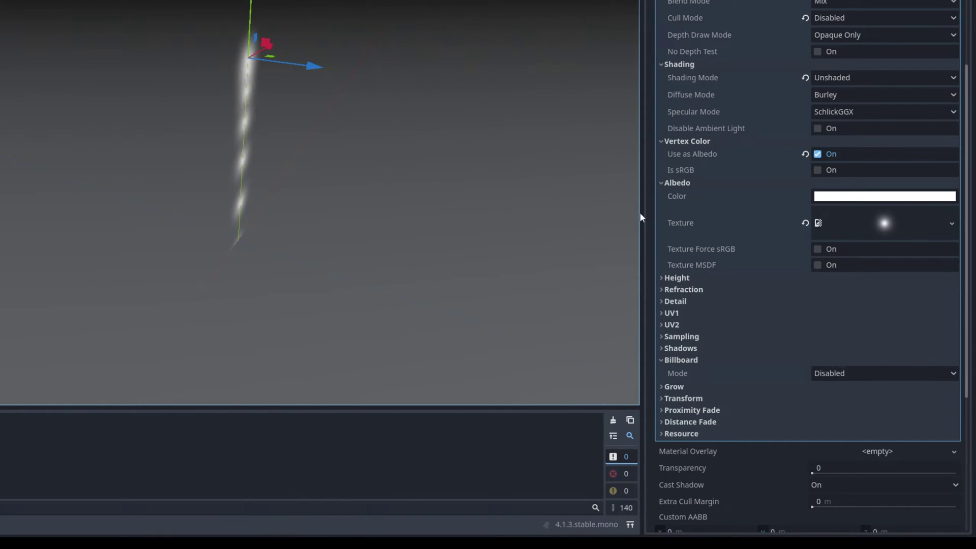
# Step: Set the flash material's Billboard Mode to Particle Billboard with Keep Scale enabled
pyautogui.click(817, 374)
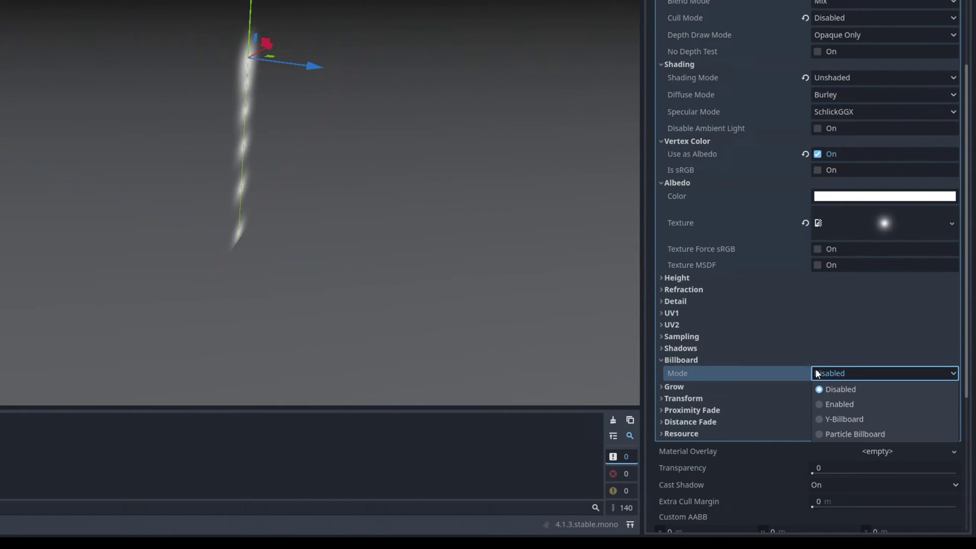
pyautogui.click(843, 434)
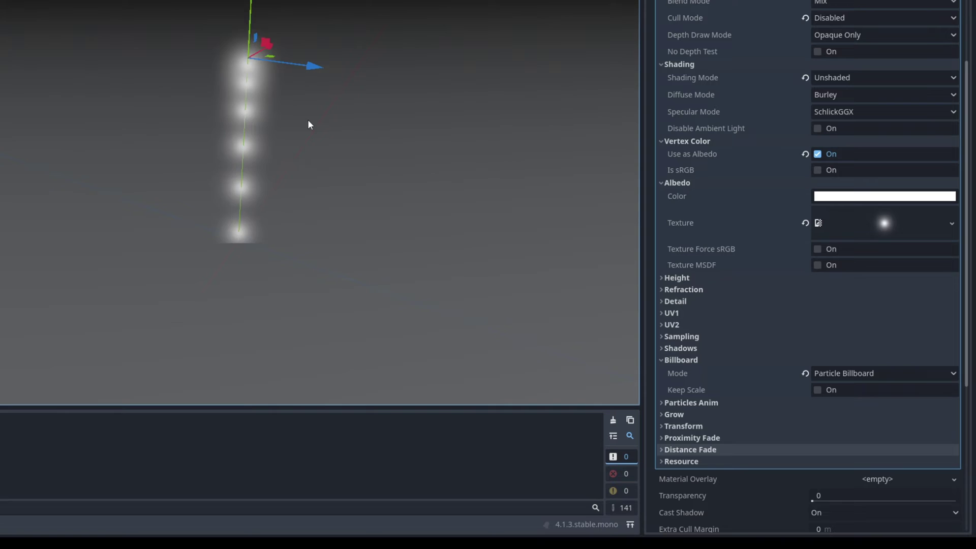
pyautogui.click(818, 389)
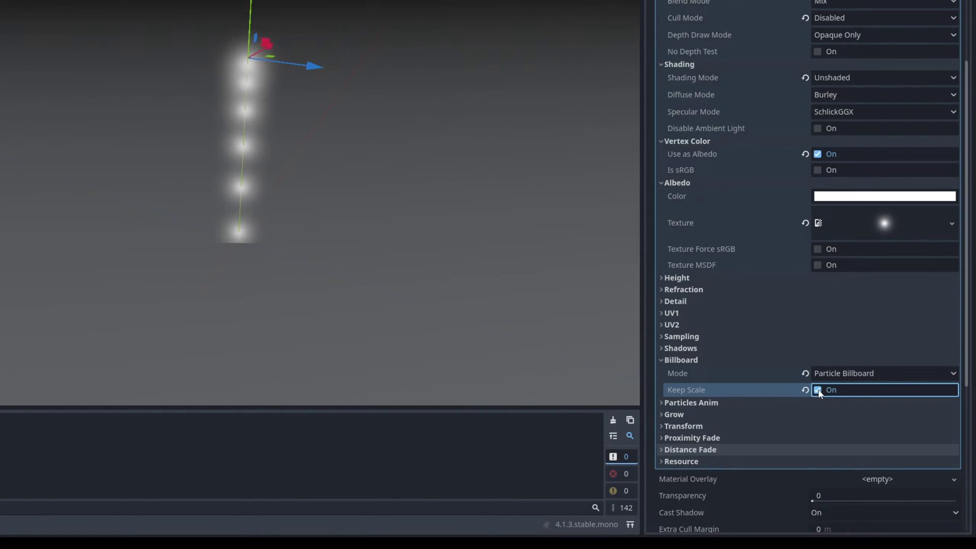
pyautogui.scroll(5, 795, 379)
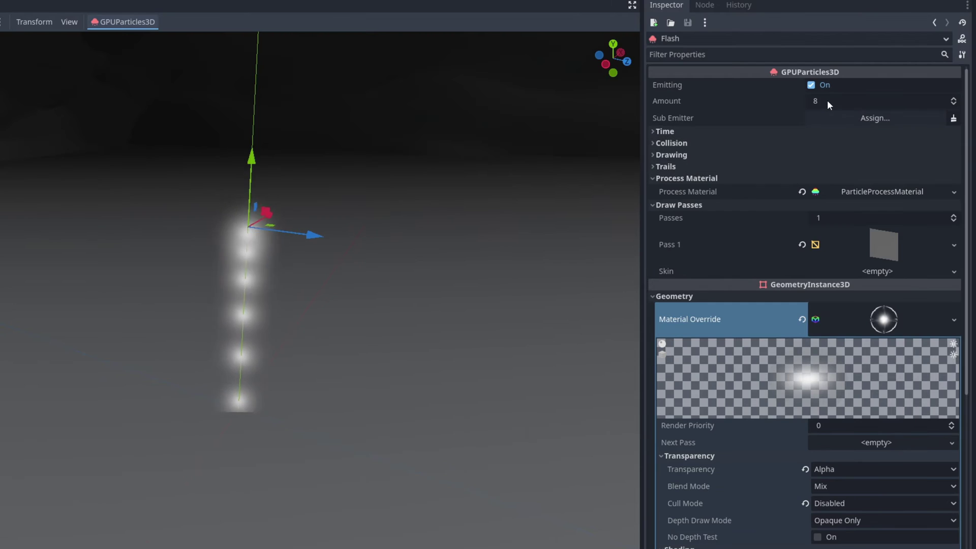
# Step: Give the Flash emitter Amount 1, Lifetime 0.1 and Fixed FPS 60
pyautogui.click(827, 99)
pyautogui.write('1')
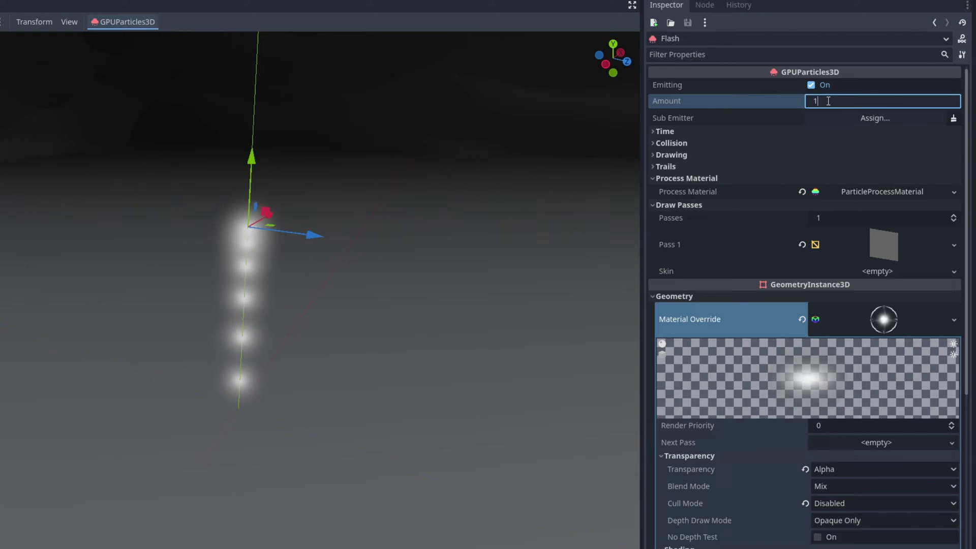
pyautogui.press('Return')
pyautogui.click(746, 131)
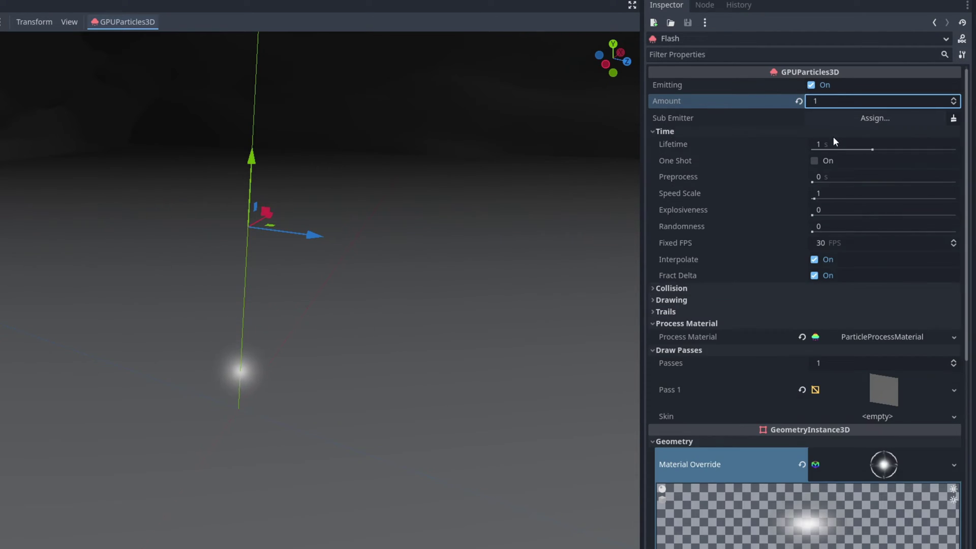
pyautogui.click(822, 145)
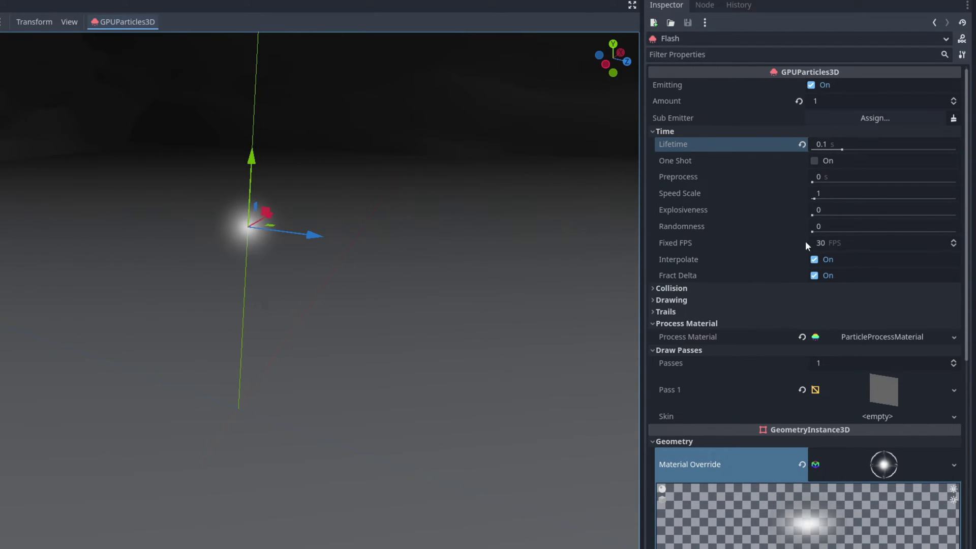
pyautogui.click(851, 244)
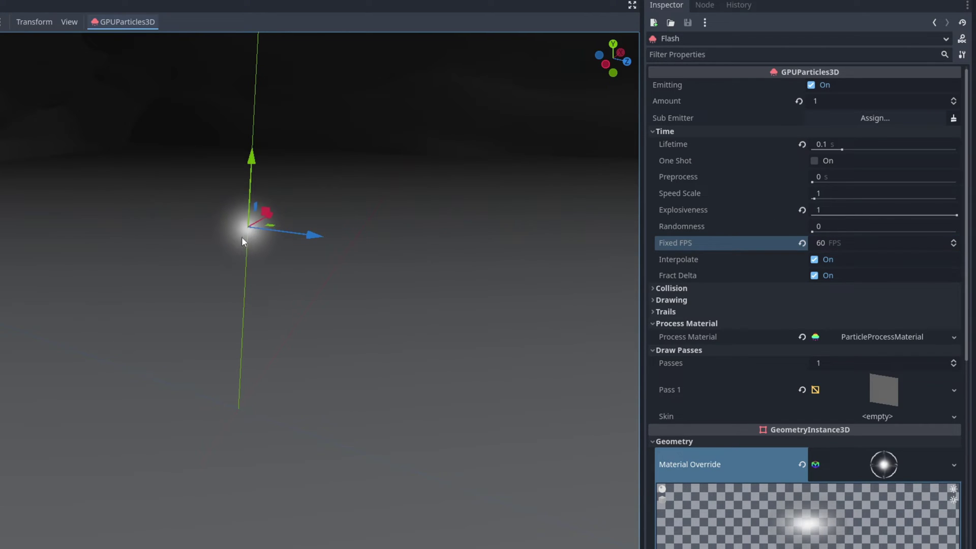
# Step: Set the Flash process material's gravity y to 0 and Scale Min/Max to 4
pyautogui.click(892, 340)
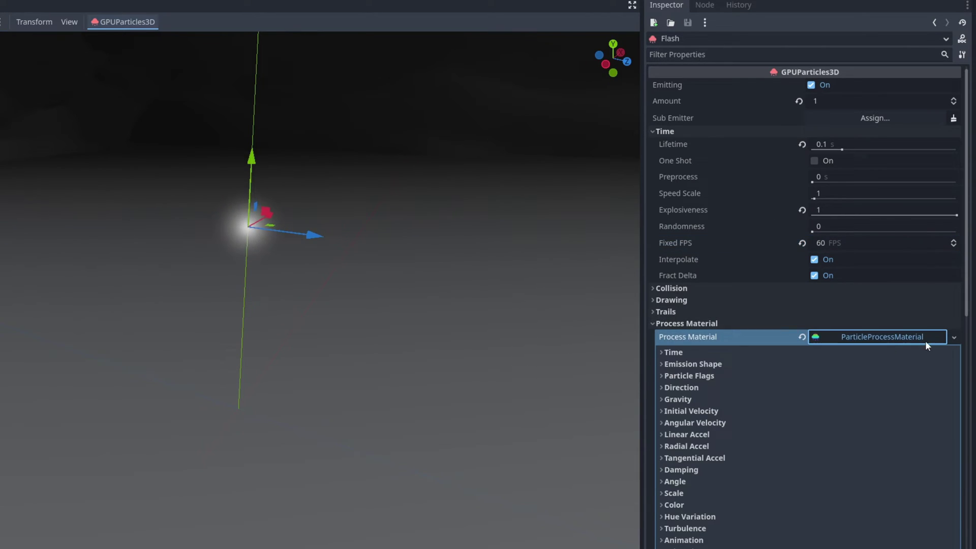
pyautogui.click(715, 399)
pyautogui.click(798, 425)
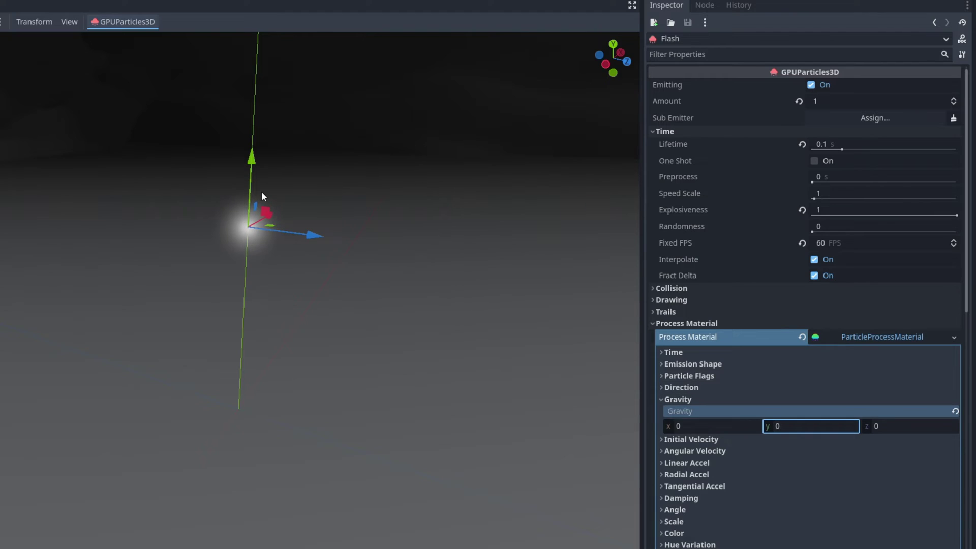
pyautogui.scroll(-3, 776, 409)
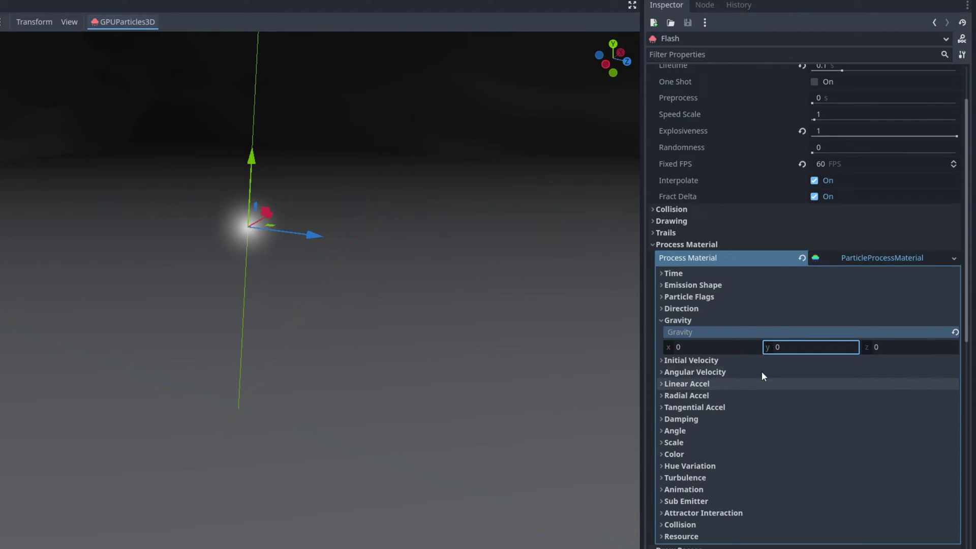
pyautogui.click(693, 443)
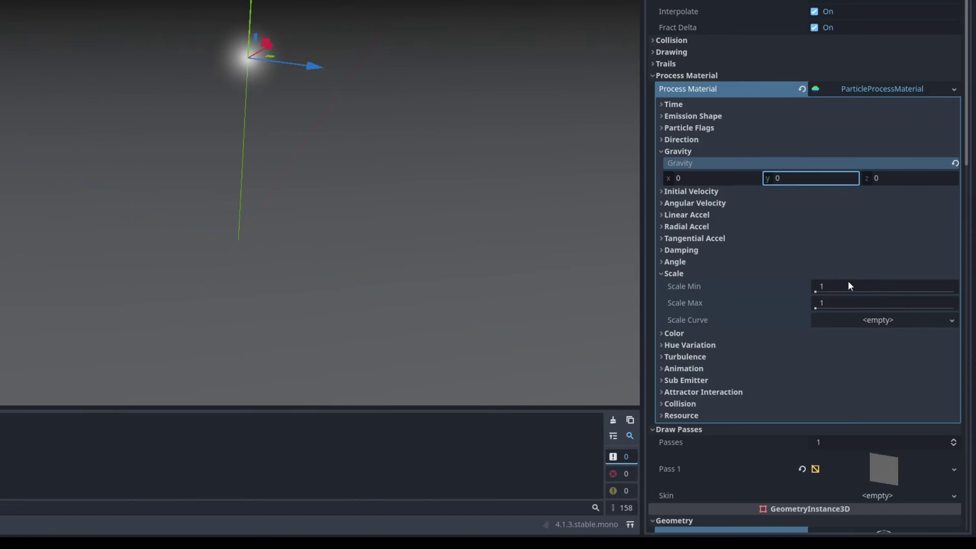
pyautogui.click(848, 452)
pyautogui.write('4')
pyautogui.click(839, 470)
pyautogui.write('4')
# Step: Add a CurveTexture Scale Curve that falls from 1 to 0 over the lifetime
pyautogui.click(869, 490)
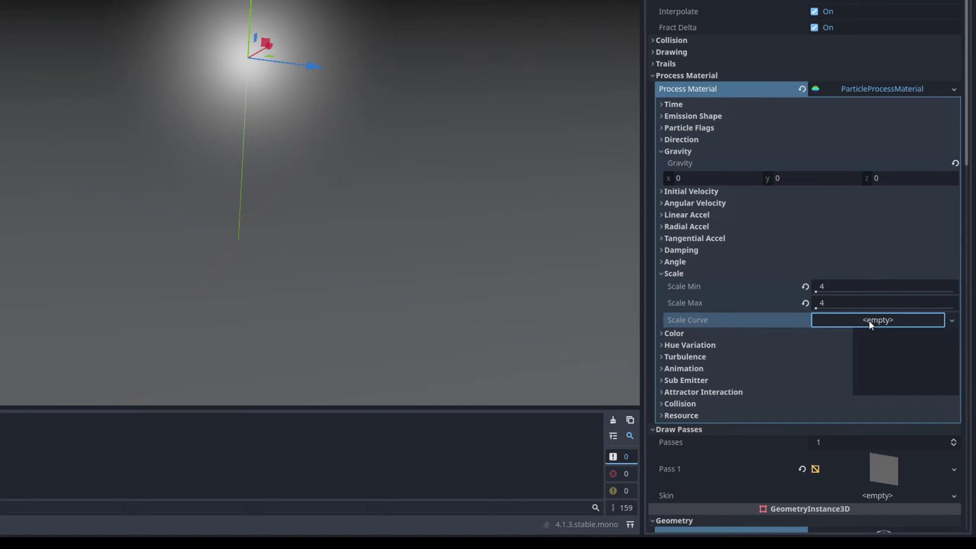
pyautogui.click(884, 334)
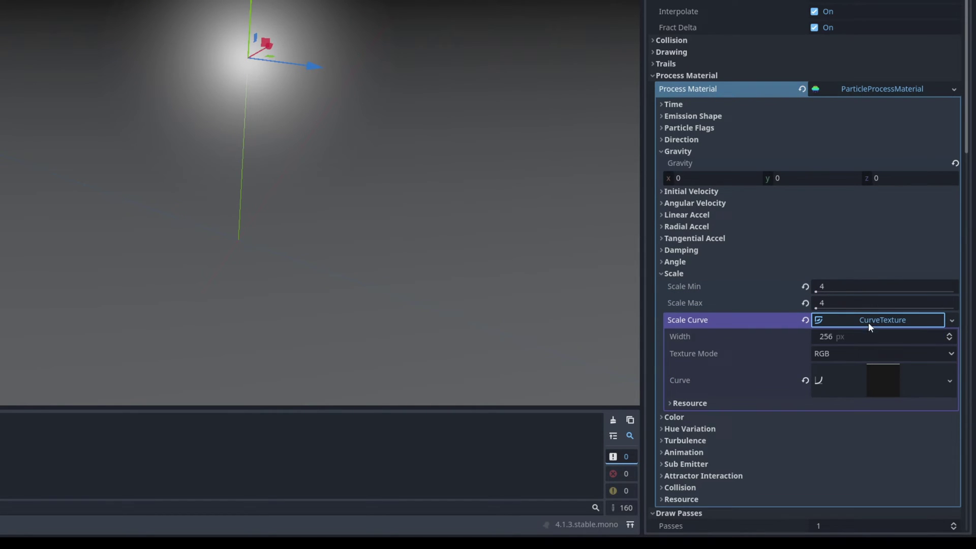
pyautogui.scroll(-3, 880, 363)
pyautogui.click(876, 305)
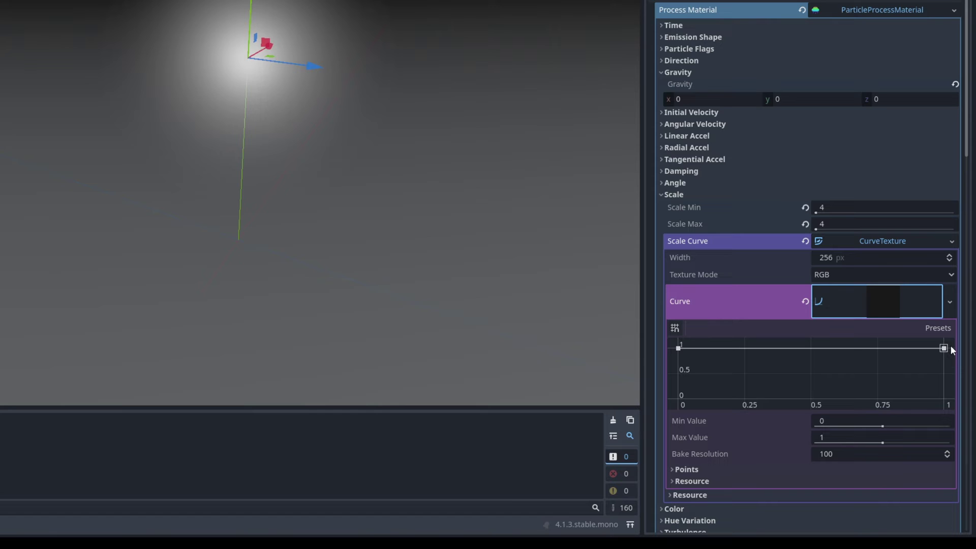
pyautogui.moveTo(945, 350); pyautogui.dragTo(959, 460)
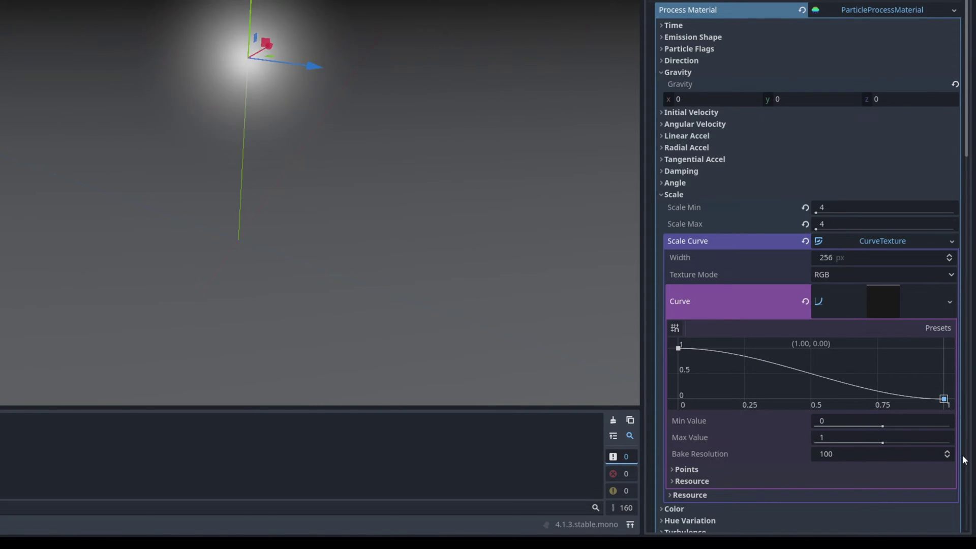
pyautogui.moveTo(926, 397); pyautogui.dragTo(701, 352)
pyautogui.click(679, 347)
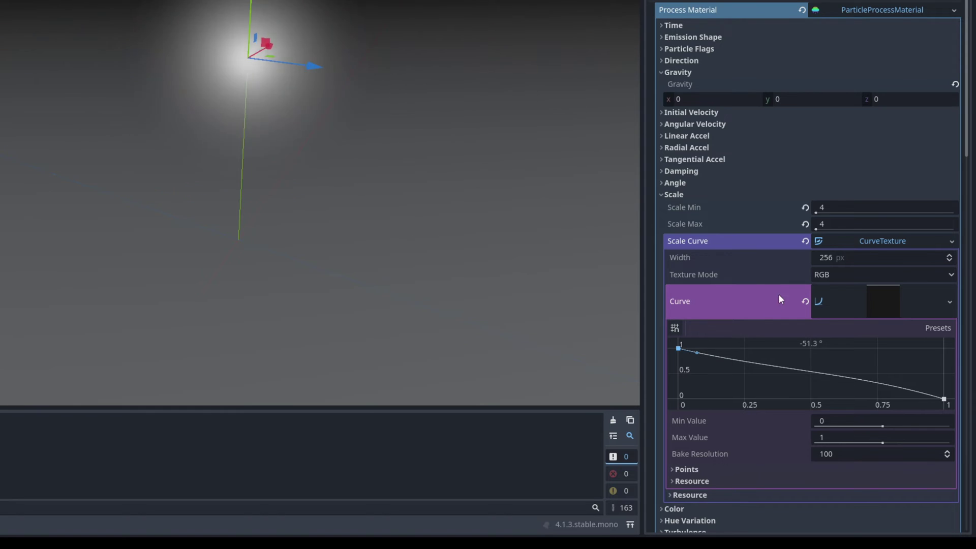
pyautogui.click(682, 194)
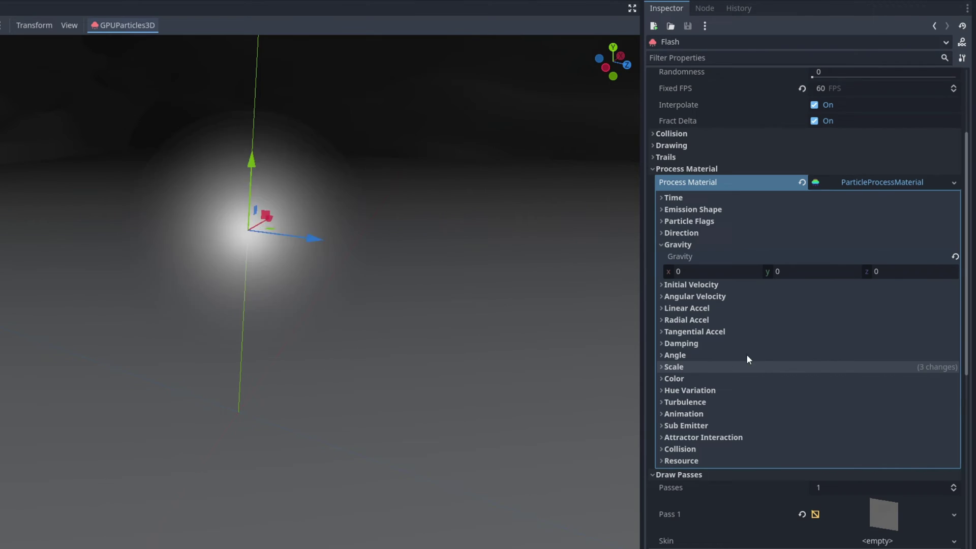
pyautogui.scroll(3, 747, 182)
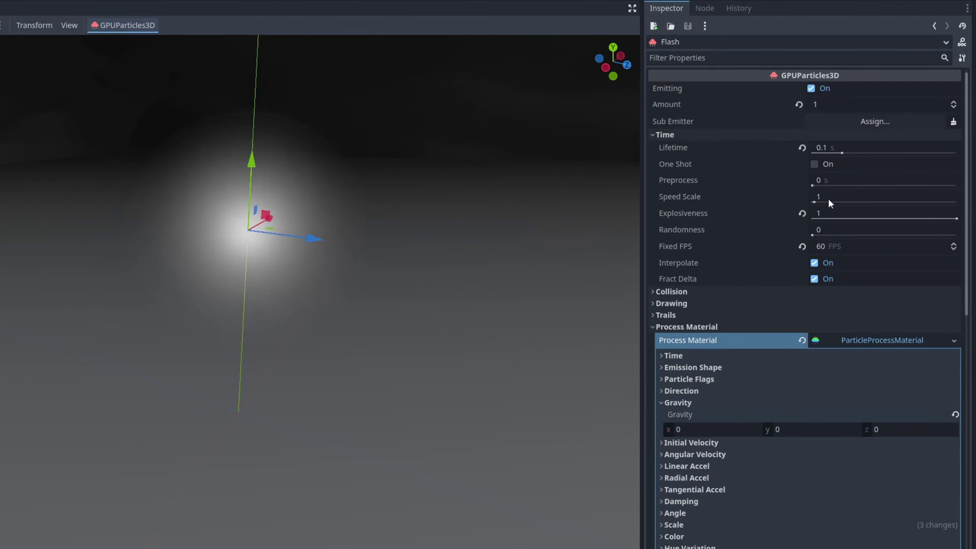
# Step: Make the Flash emitter One Shot and replay its burst
pyautogui.click(814, 164)
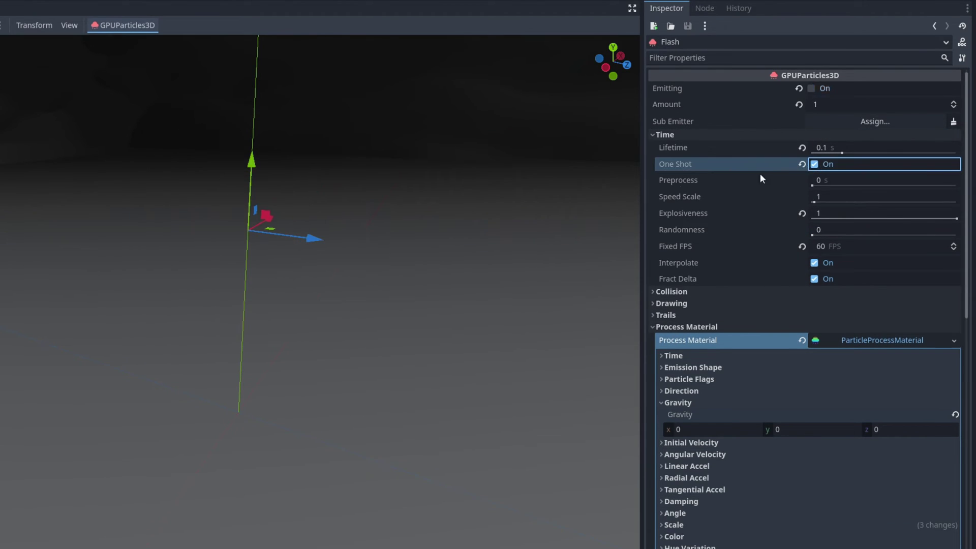
pyautogui.click(812, 88)
pyautogui.click(811, 88)
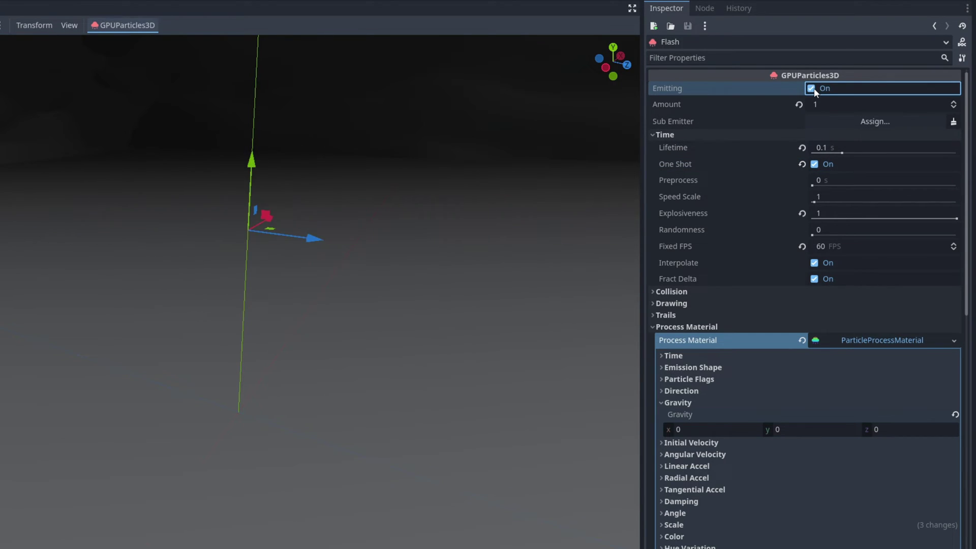
# Step: Brighten the flash colour to a raw value of 2.5 and preview the burst
pyautogui.scroll(-3, 739, 530)
pyautogui.click(712, 459)
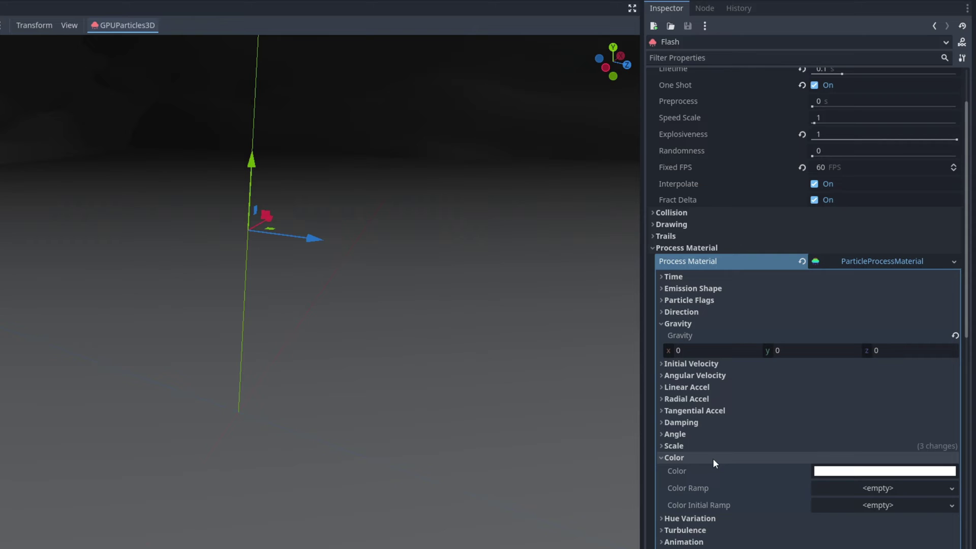
pyautogui.click(840, 472)
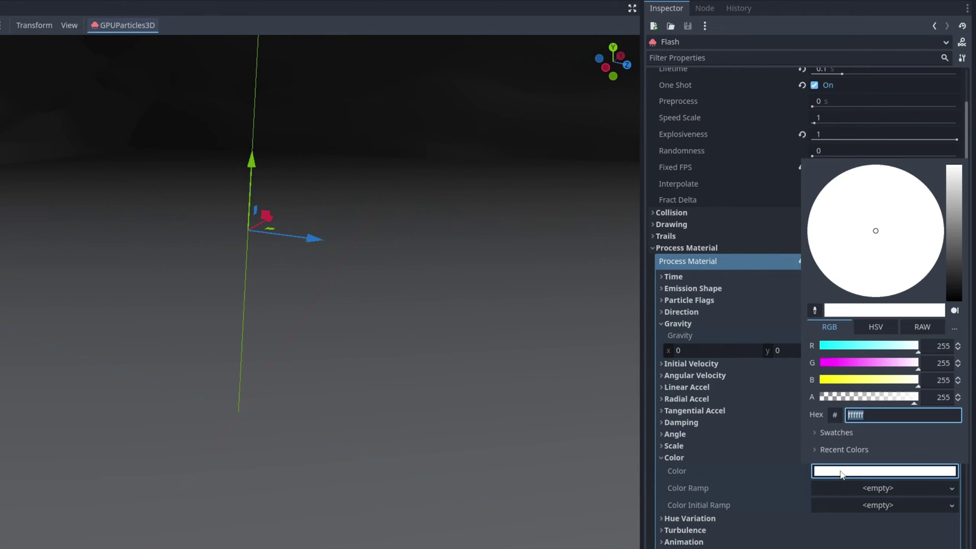
pyautogui.click(922, 328)
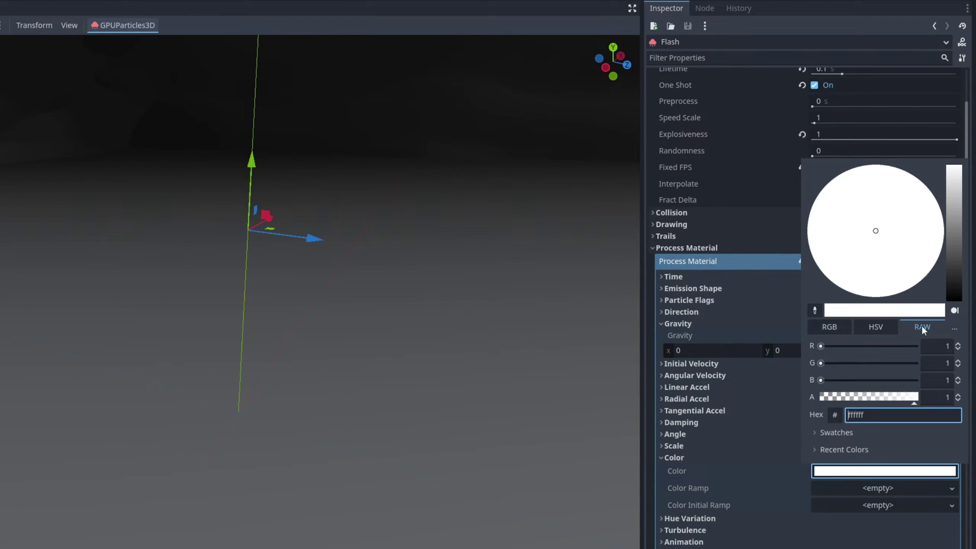
pyautogui.write('2.5')
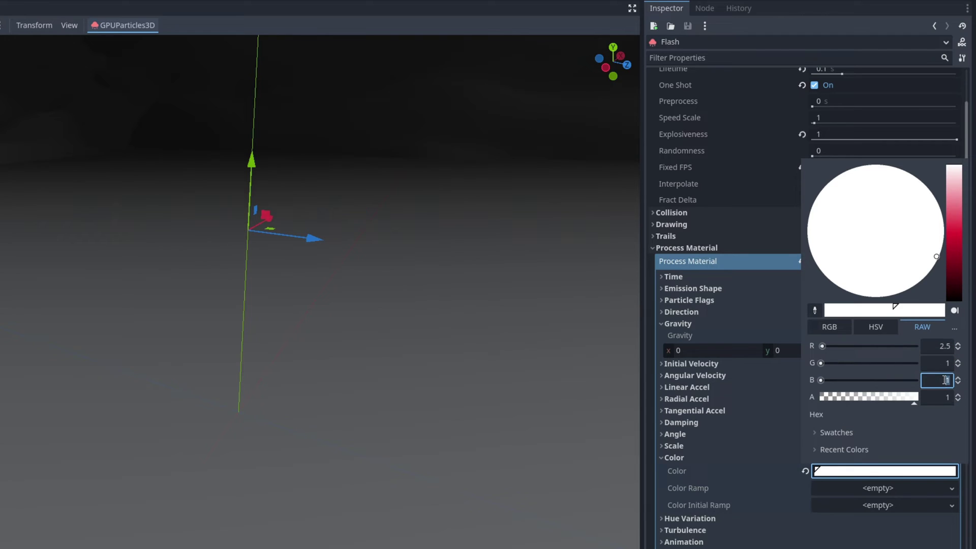
pyautogui.scroll(3, 792, 120)
pyautogui.click(813, 92)
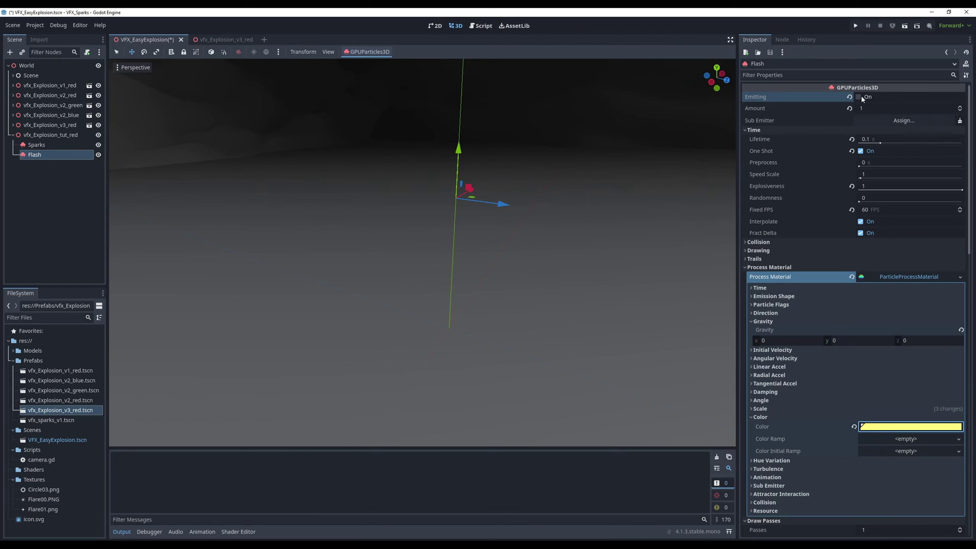
pyautogui.click(813, 92)
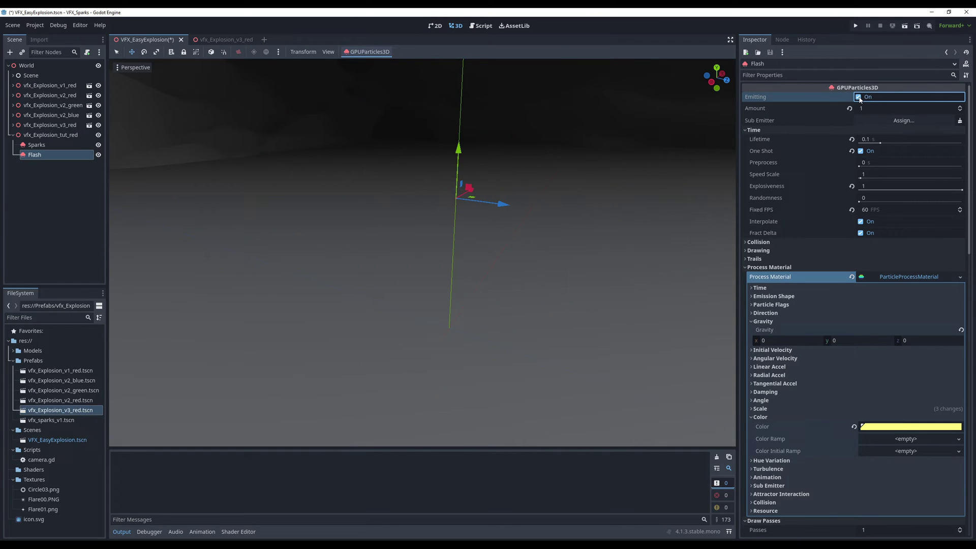
# Step: Test-fire Sparks and Flash together, leave Emitting off, then add a child to vfx_Explosion_tut_red
pyautogui.keyDown('shift'); pyautogui.click(65, 145); pyautogui.keyUp('shift')
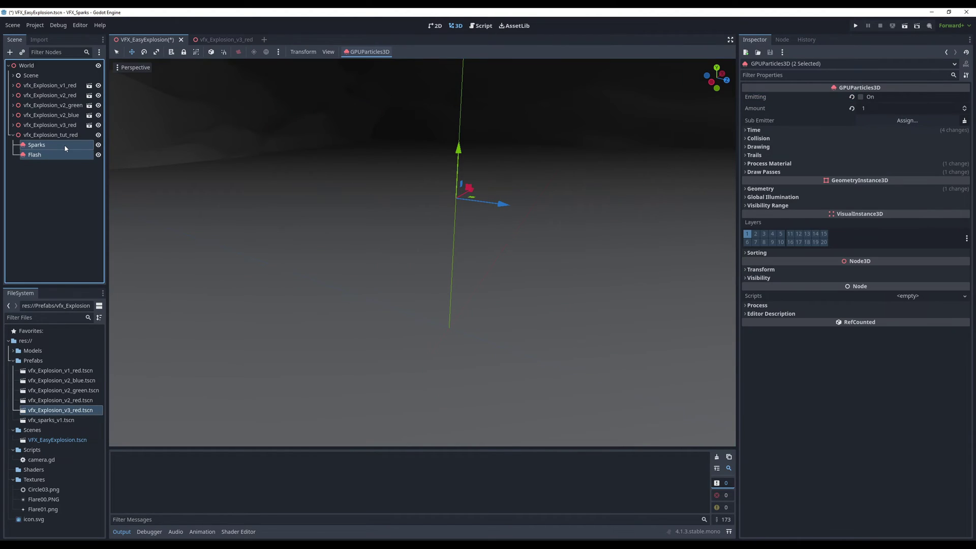
pyautogui.click(859, 97)
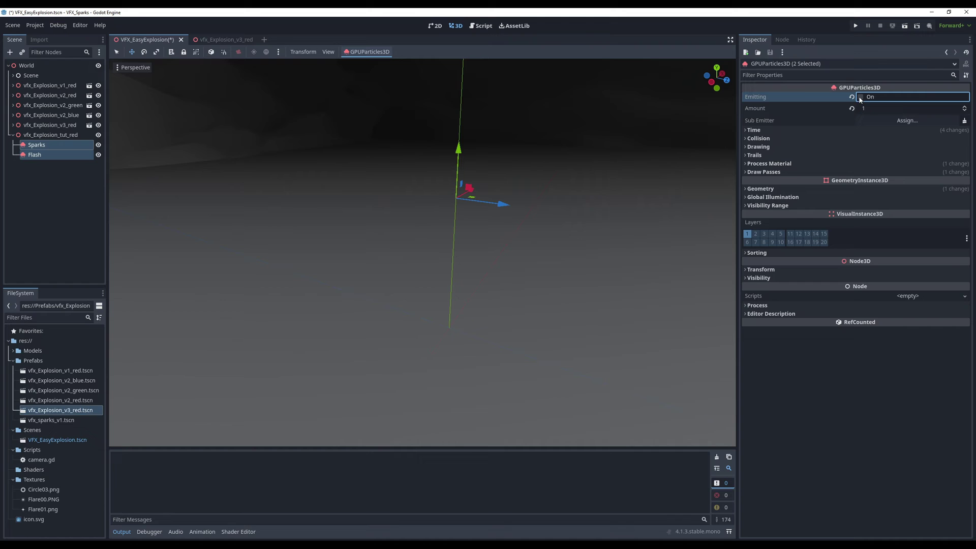
pyautogui.click(864, 99)
pyautogui.scroll(-3, 618, 192)
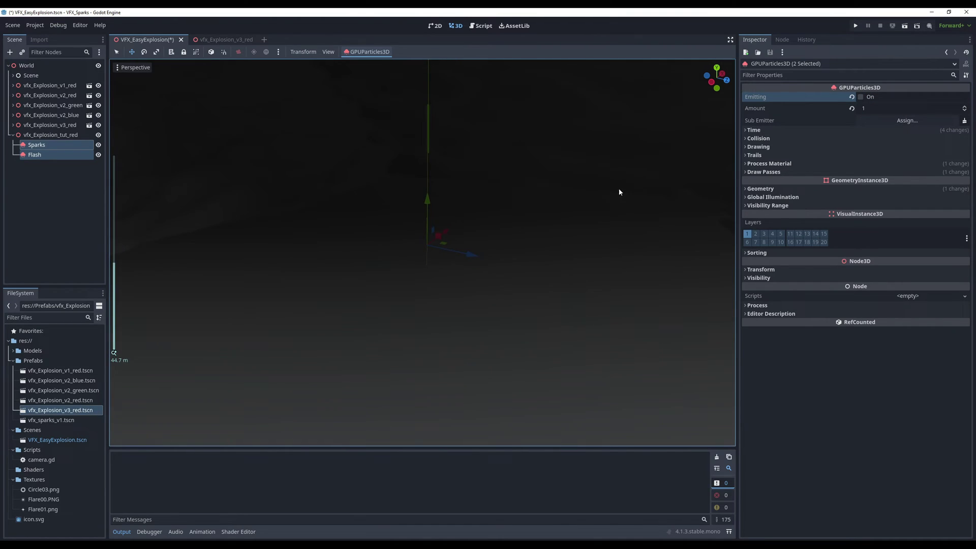
pyautogui.scroll(2, 499, 236)
pyautogui.click(860, 97)
pyautogui.click(859, 97)
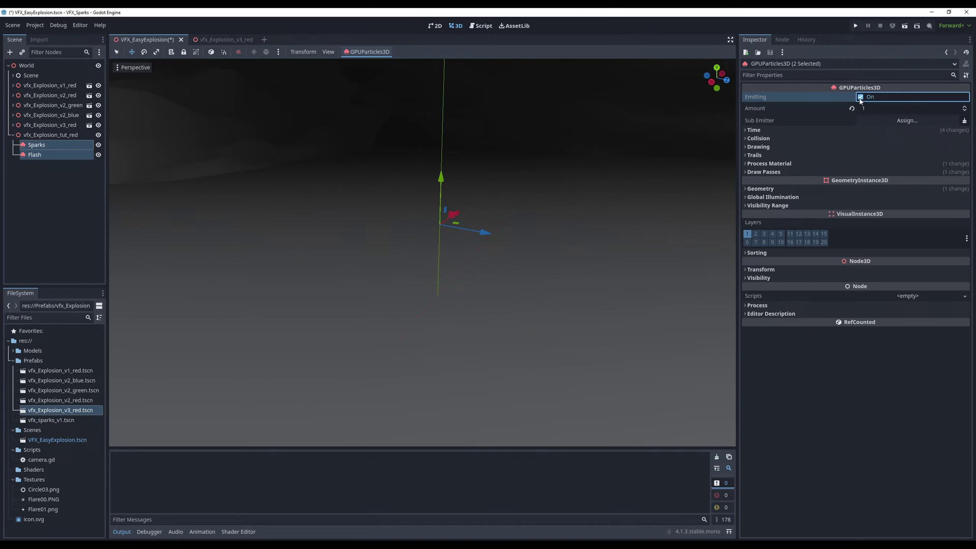
pyautogui.click(860, 99)
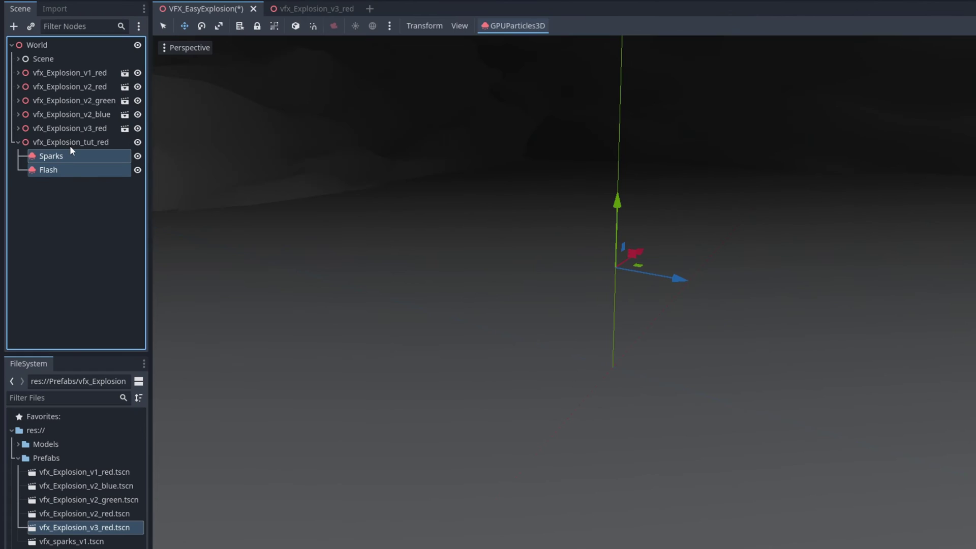
pyautogui.click(50, 135)
pyautogui.click(10, 52)
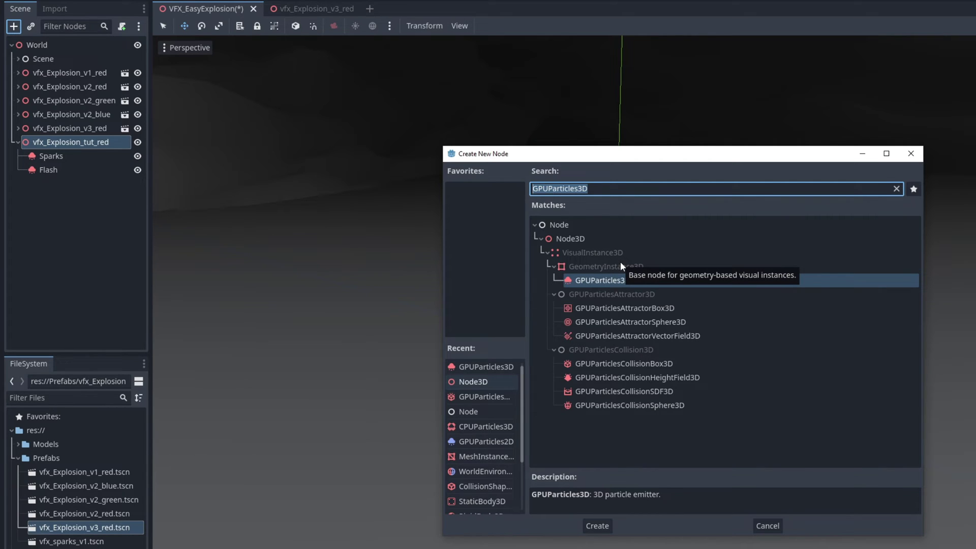
# Step: Add a GPUParticles3D node and rename it Fire
pyautogui.doubleClick(592, 280)
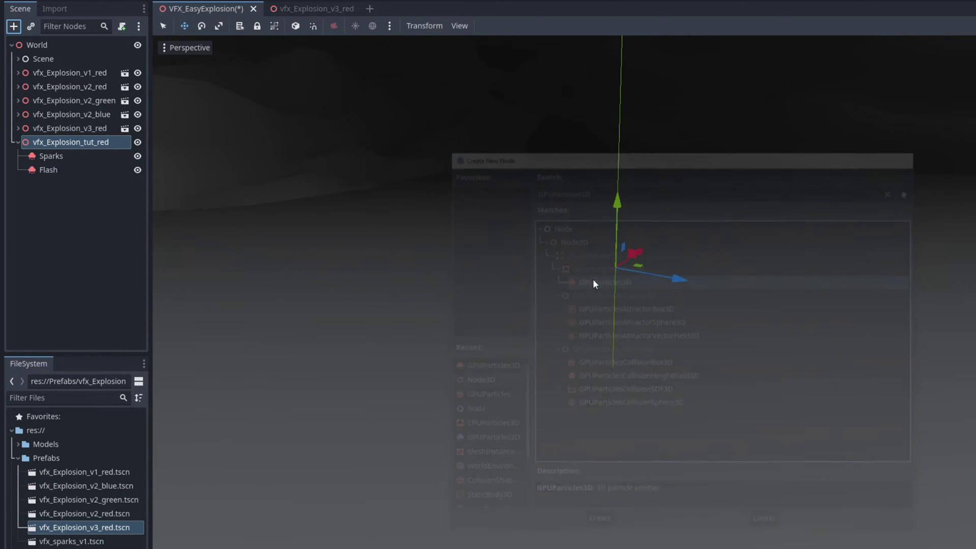
pyautogui.doubleClick(56, 183)
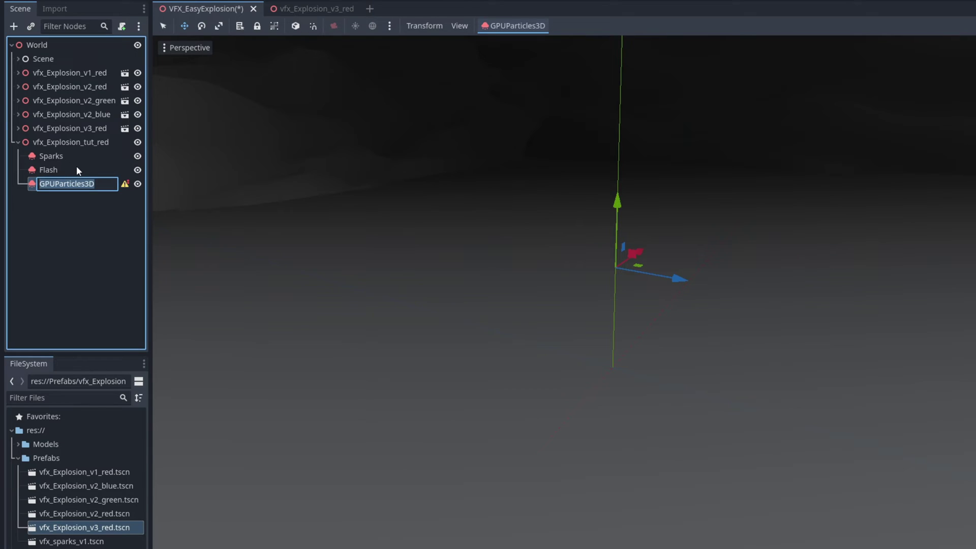
pyautogui.write('Fire')
pyautogui.press('Return')
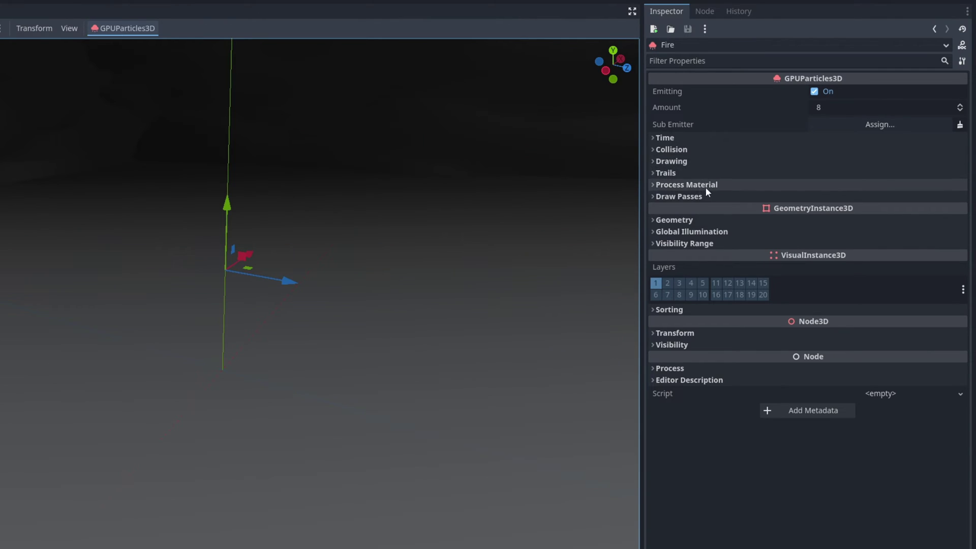
# Step: Give Fire a new ParticleProcessMaterial and a QuadMesh for Draw Pass 1
pyautogui.click(705, 185)
pyautogui.click(915, 200)
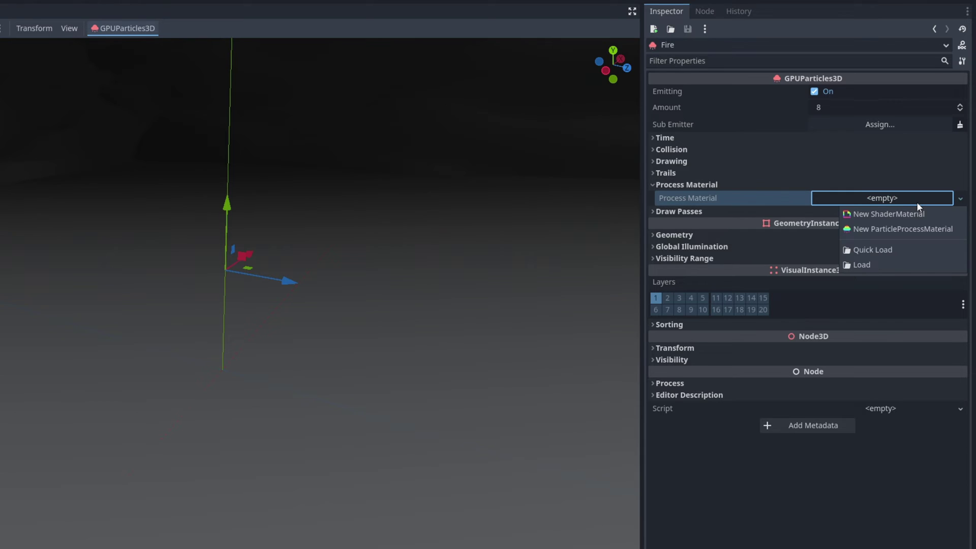
pyautogui.click(892, 226)
pyautogui.click(767, 212)
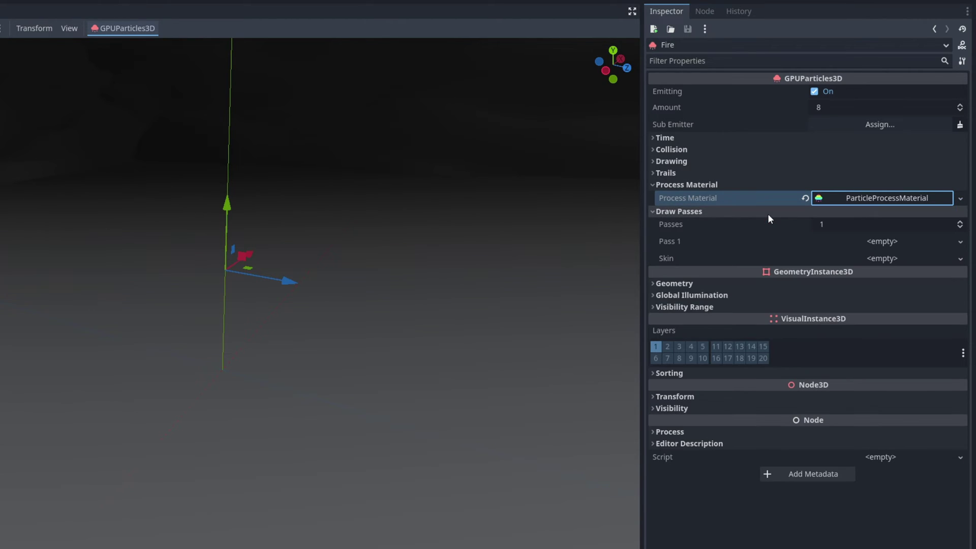
pyautogui.click(896, 241)
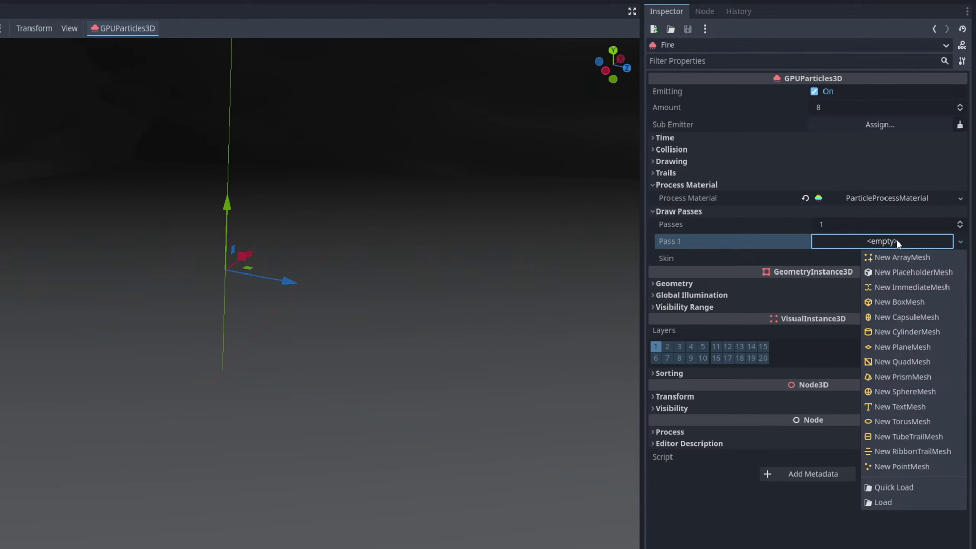
pyautogui.click(916, 362)
pyautogui.click(723, 302)
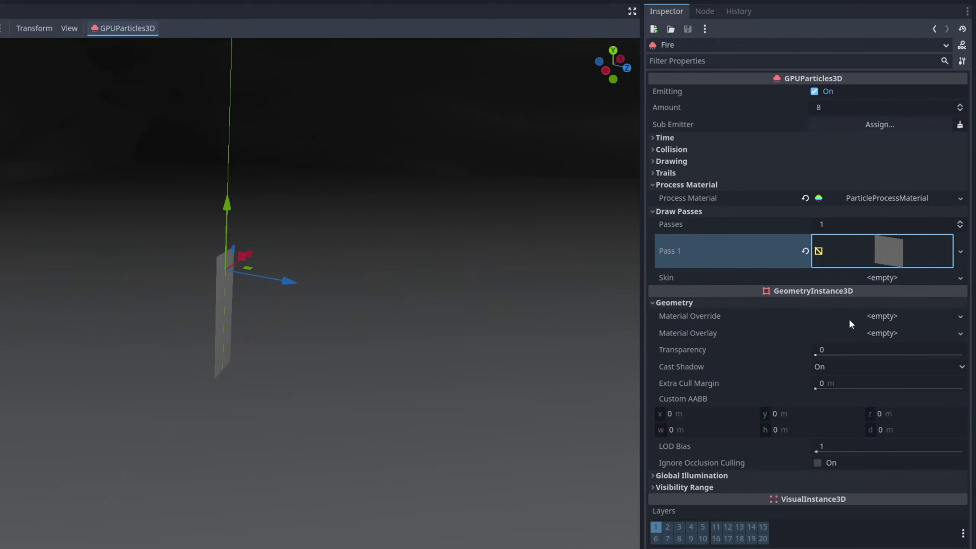
pyautogui.click(887, 318)
pyautogui.click(891, 277)
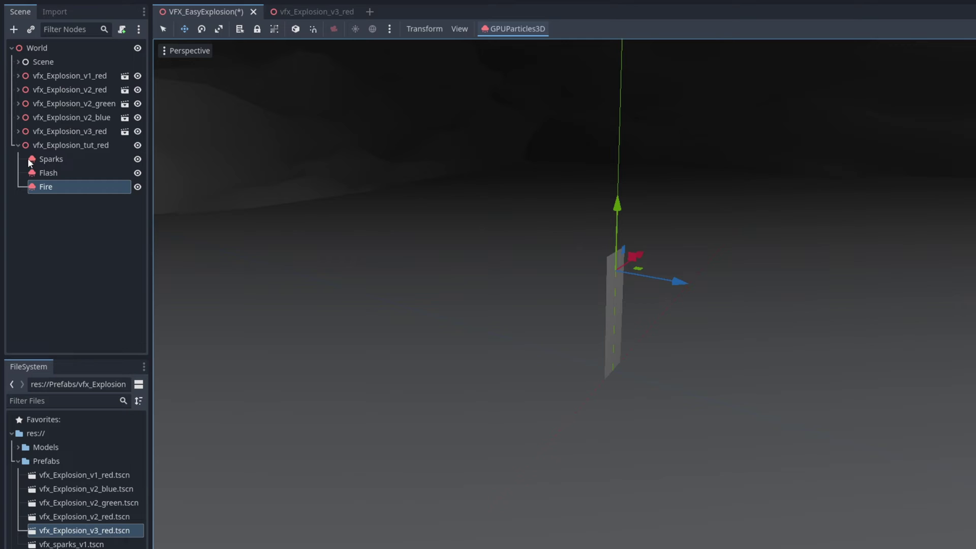
# Step: Save Flash's material override as Mat_Flare00, creating a new Materials folder in res://
pyautogui.click(48, 173)
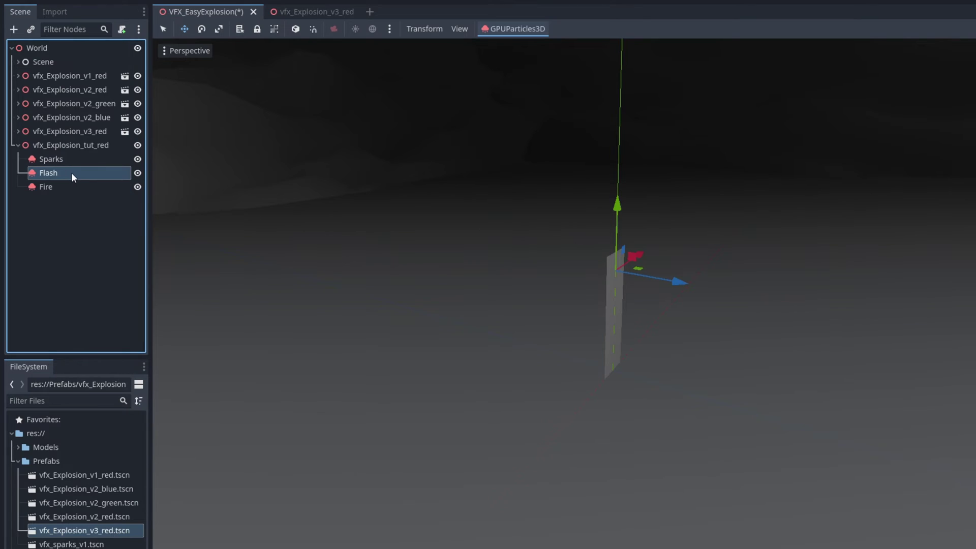
pyautogui.scroll(-10, 742, 421)
pyautogui.scroll(-3, 743, 421)
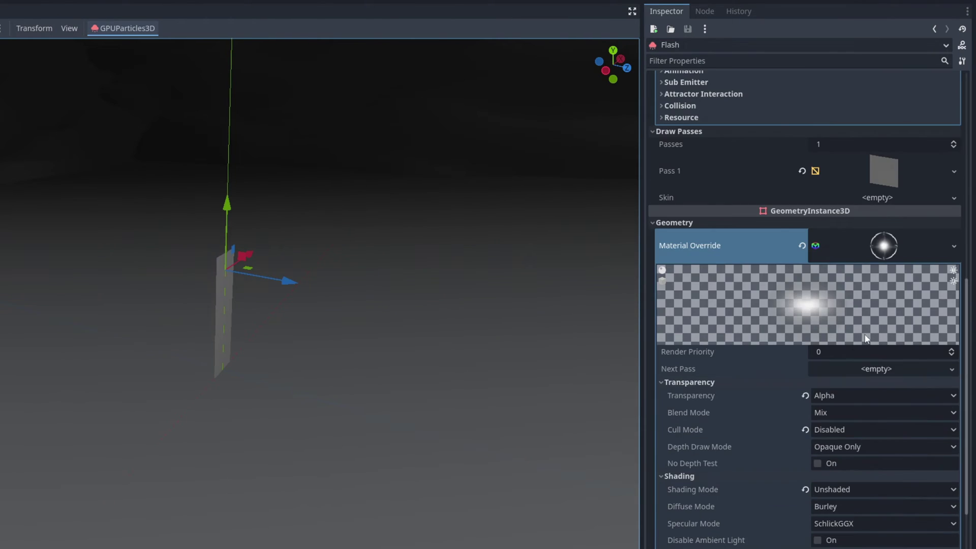
pyautogui.click(954, 246)
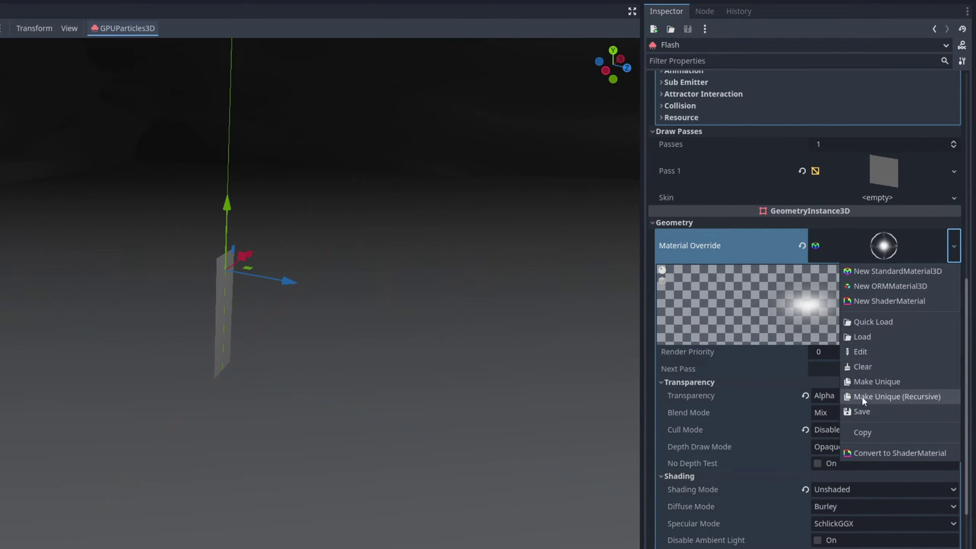
pyautogui.click(861, 411)
pyautogui.write('Mat_Flare00.tres')
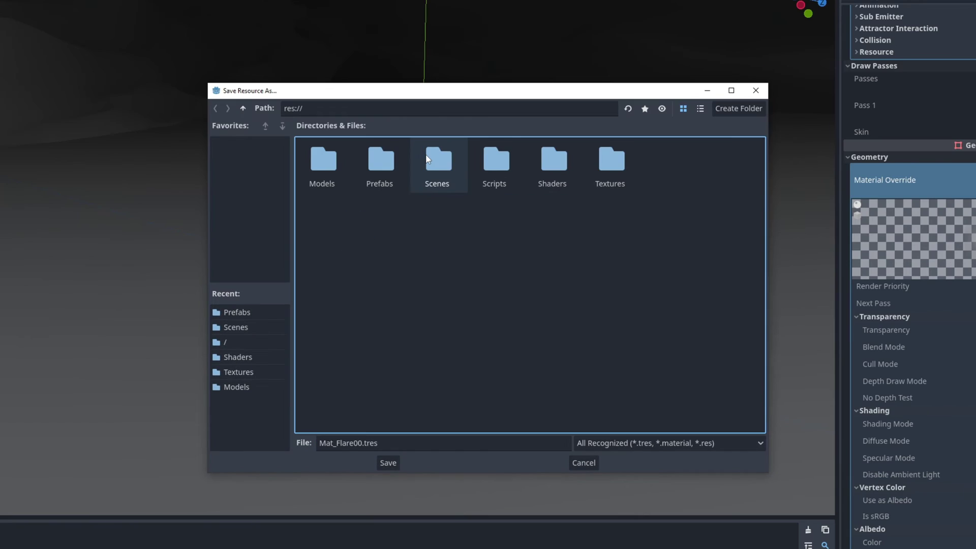
pyautogui.rightClick(377, 311)
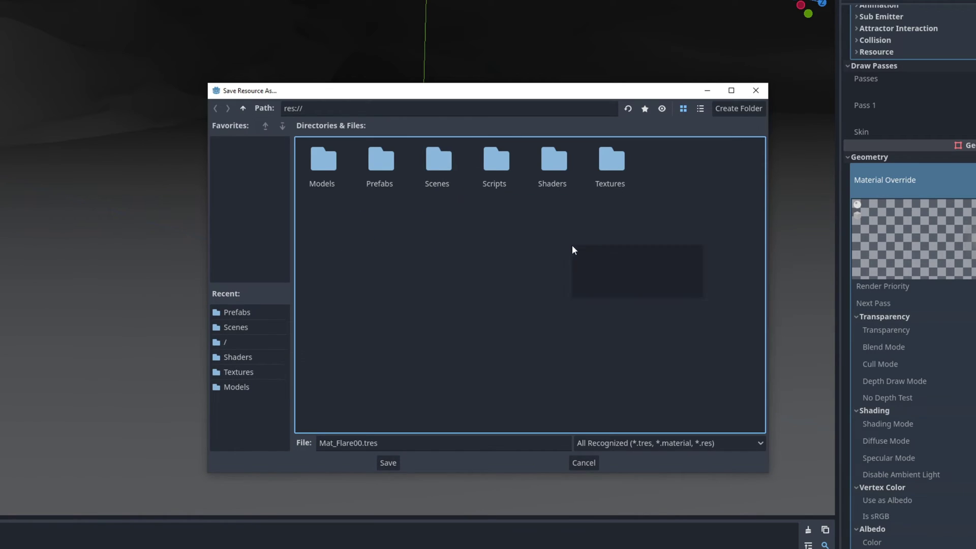
pyautogui.click(395, 320)
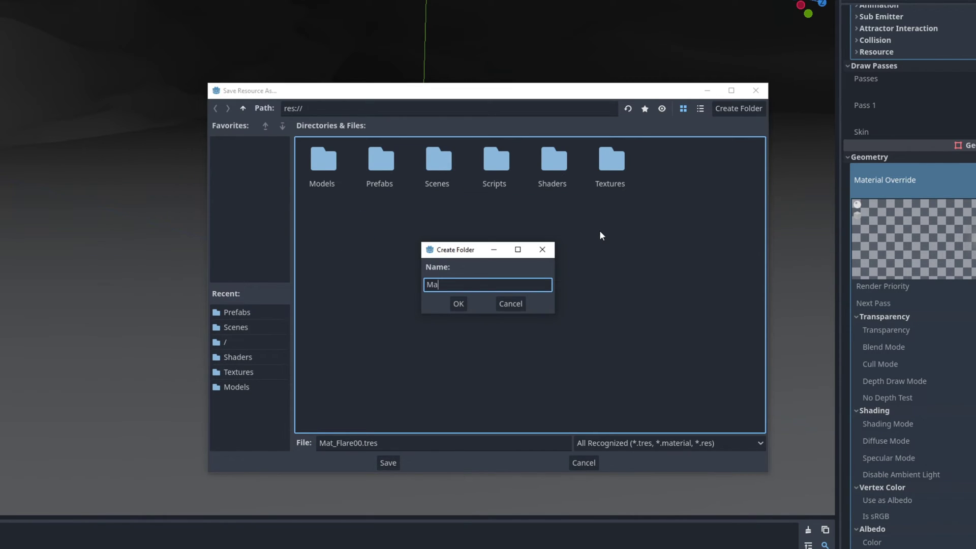
pyautogui.write('Materials')
pyautogui.press('Return')
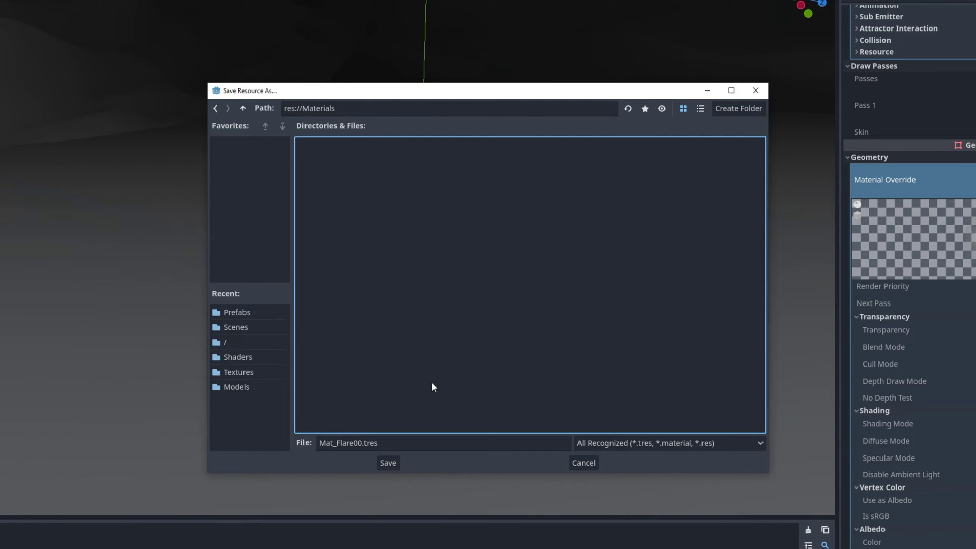
# Step: Save Mat_Flare00.tres into Materials and quick-load it as Fire's material override
pyautogui.click(389, 462)
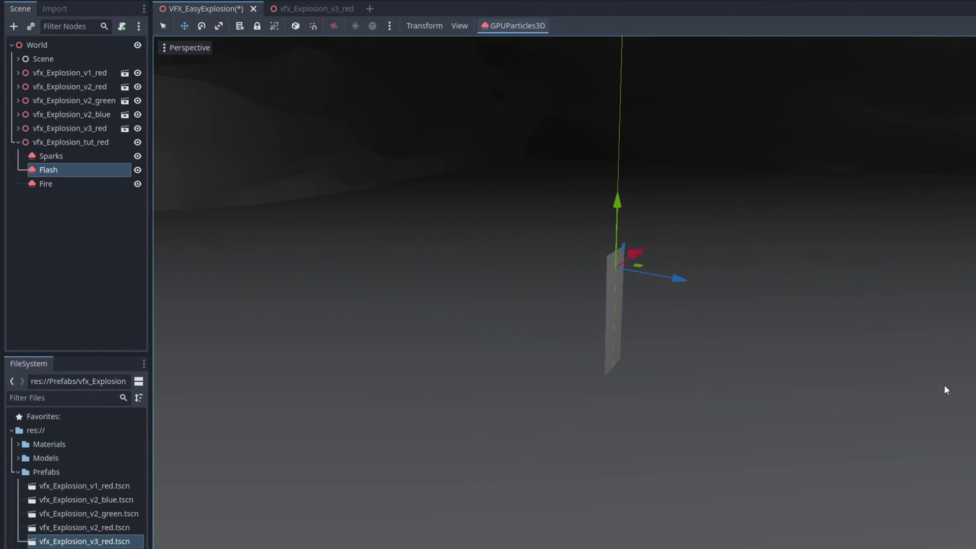
pyautogui.click(58, 184)
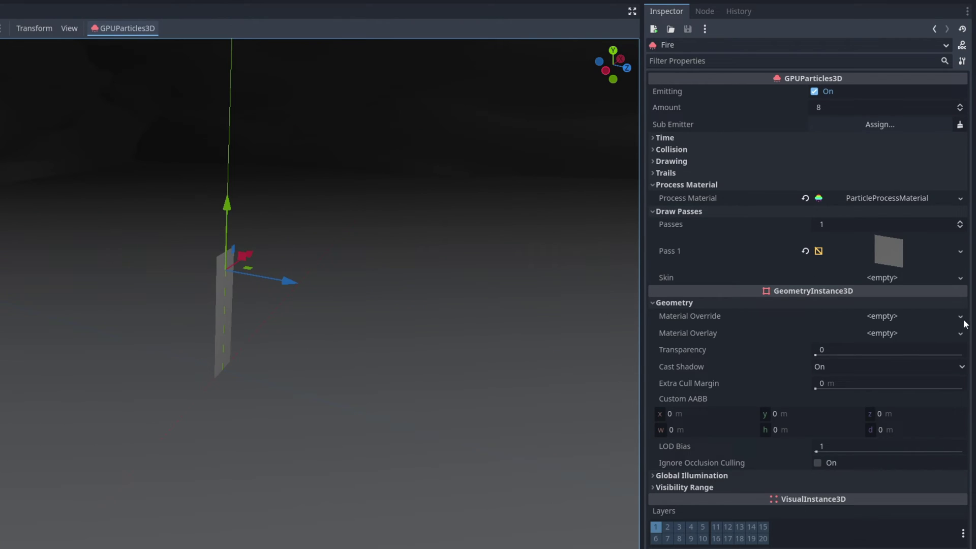
pyautogui.click(960, 316)
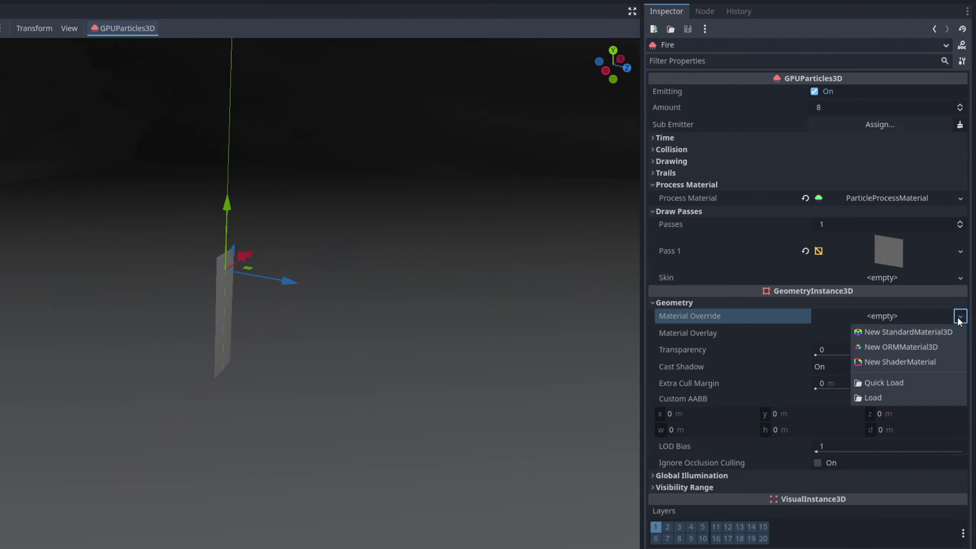
pyautogui.click(894, 383)
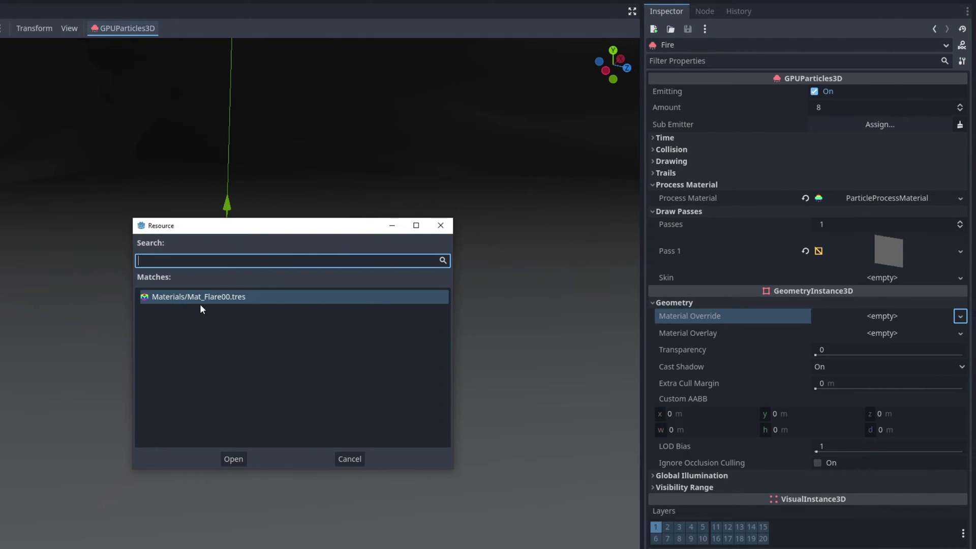
pyautogui.doubleClick(216, 297)
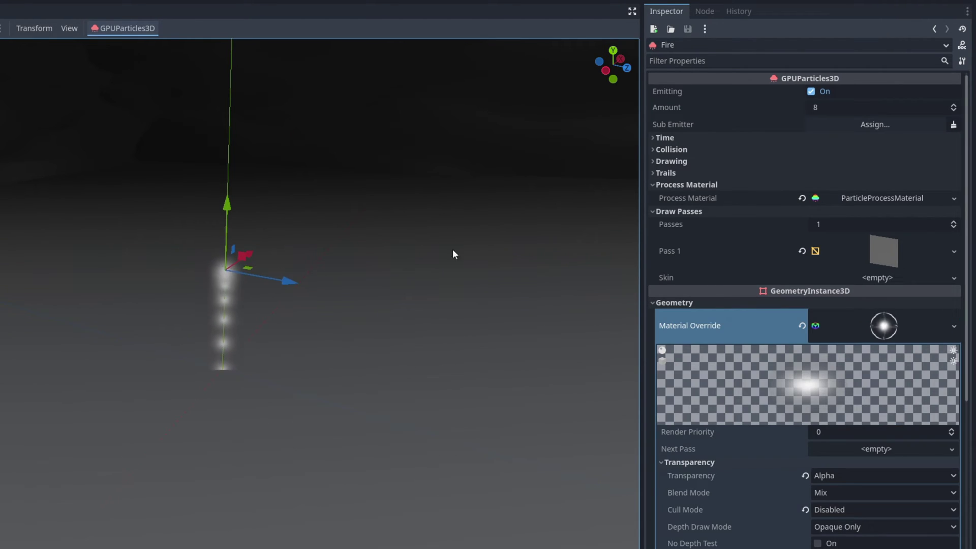
pyautogui.click(870, 199)
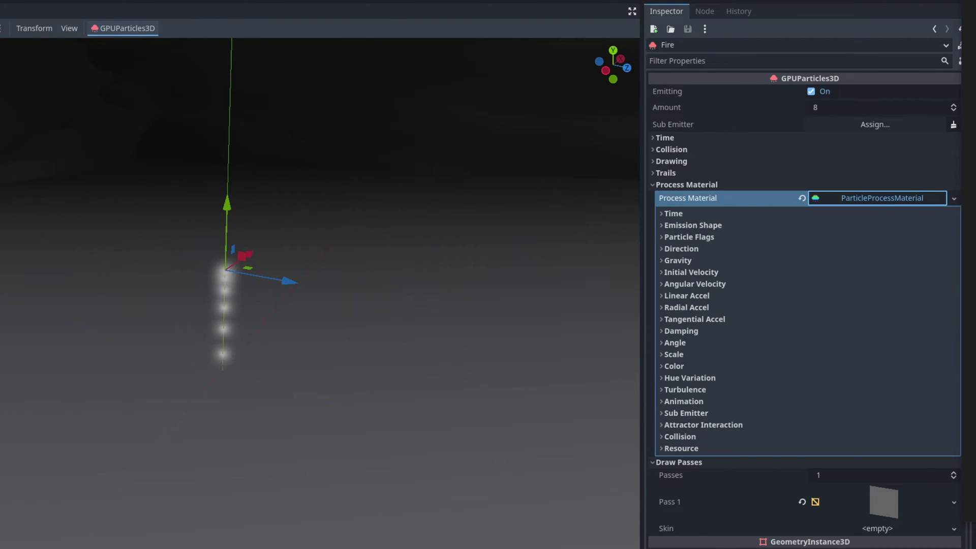
# Step: Give the Fire emitter Amount 13, Lifetime 0.55, Explosiveness 1 and Fixed FPS 60
pyautogui.click(848, 107)
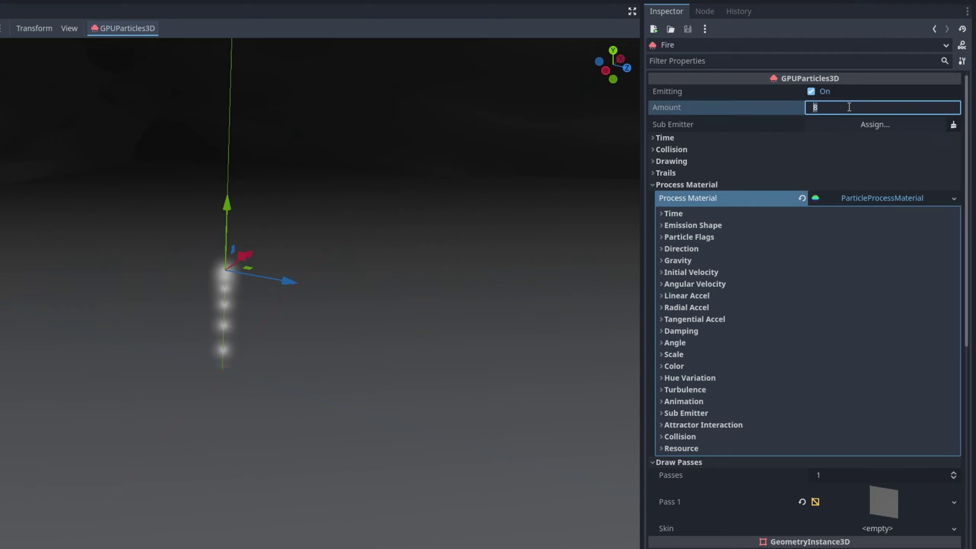
pyautogui.write('13')
pyautogui.press('Return')
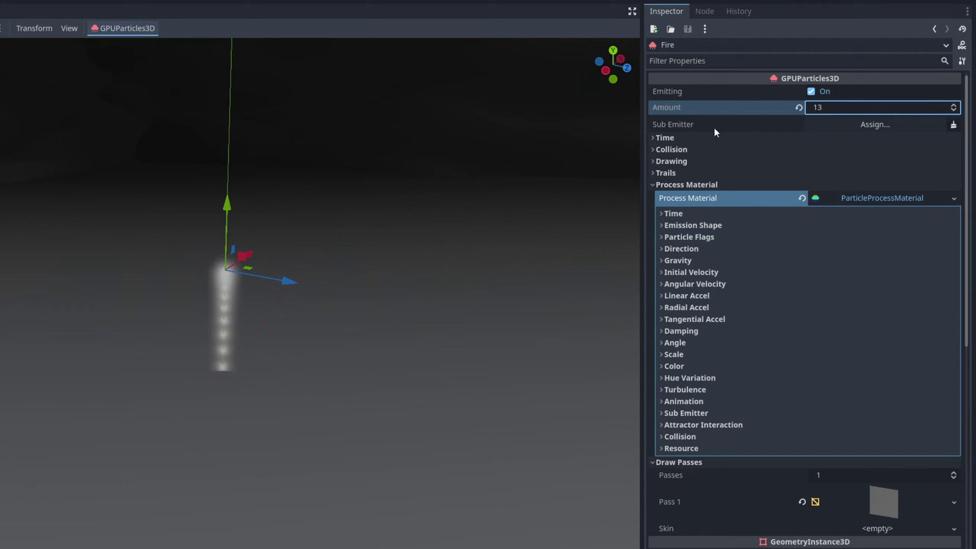
pyautogui.click(671, 137)
pyautogui.click(849, 153)
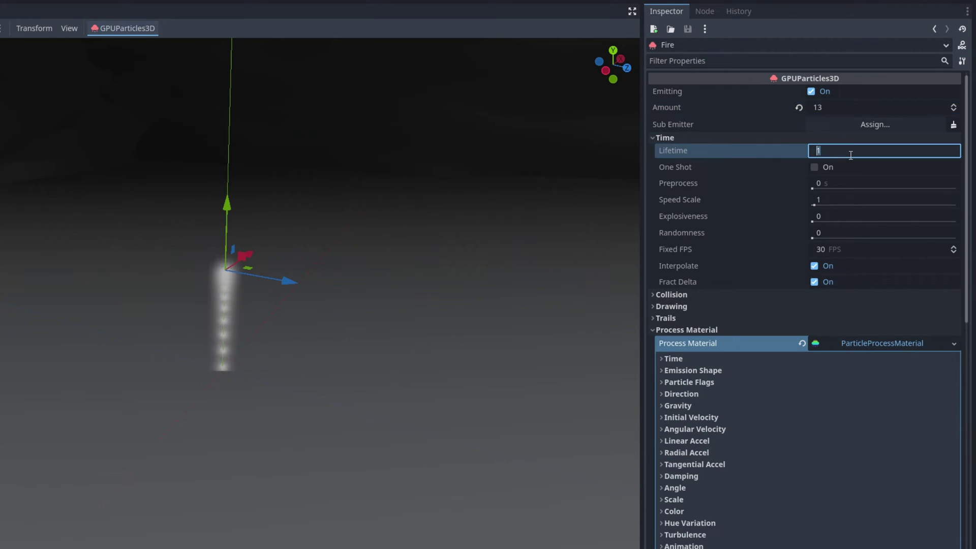
pyautogui.write('.55')
pyautogui.press('Return')
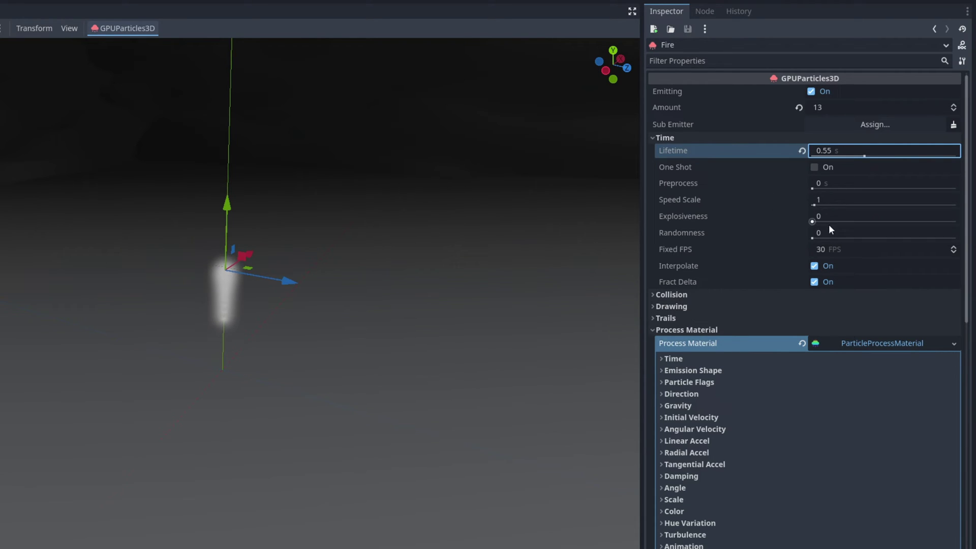
pyautogui.moveTo(823, 216); pyautogui.dragTo(874, 216)
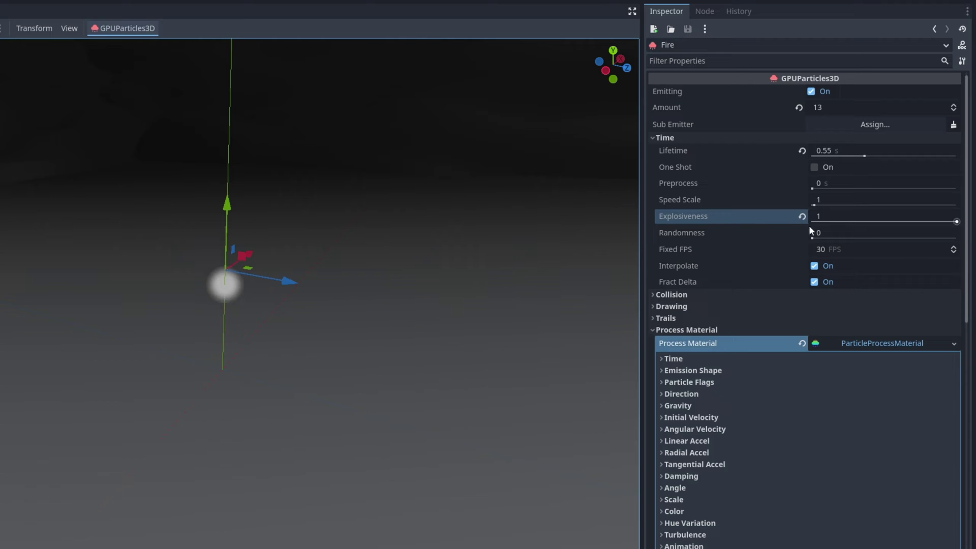
pyautogui.click(848, 250)
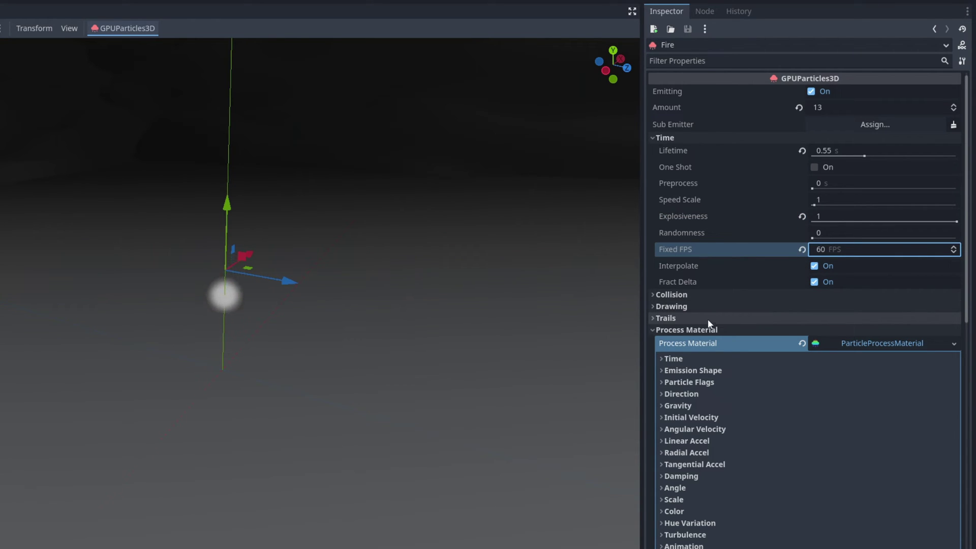
pyautogui.click(693, 358)
# Step: Set Fire's Lifetime Randomness to 1
pyautogui.click(820, 373)
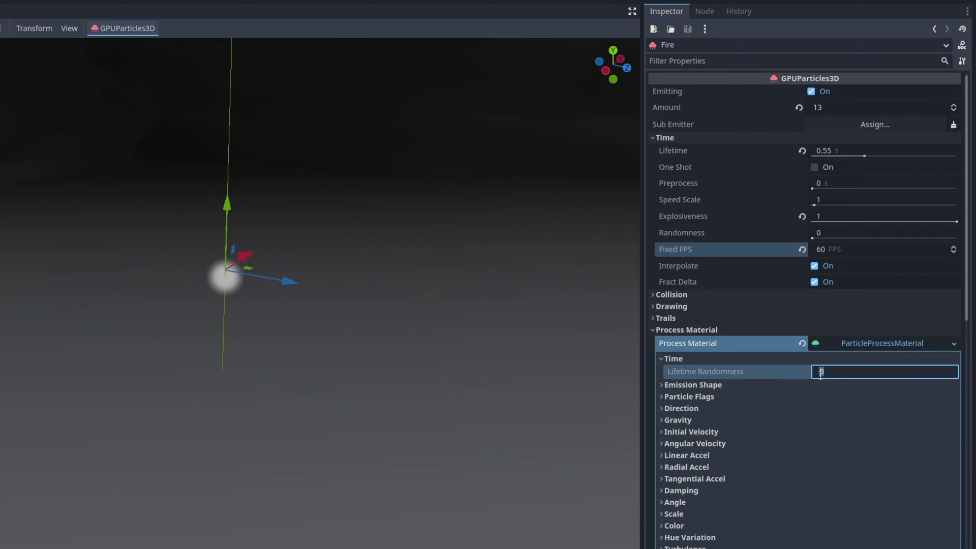
pyautogui.moveTo(820, 373); pyautogui.dragTo(856, 379)
pyautogui.write('1')
pyautogui.press('Return')
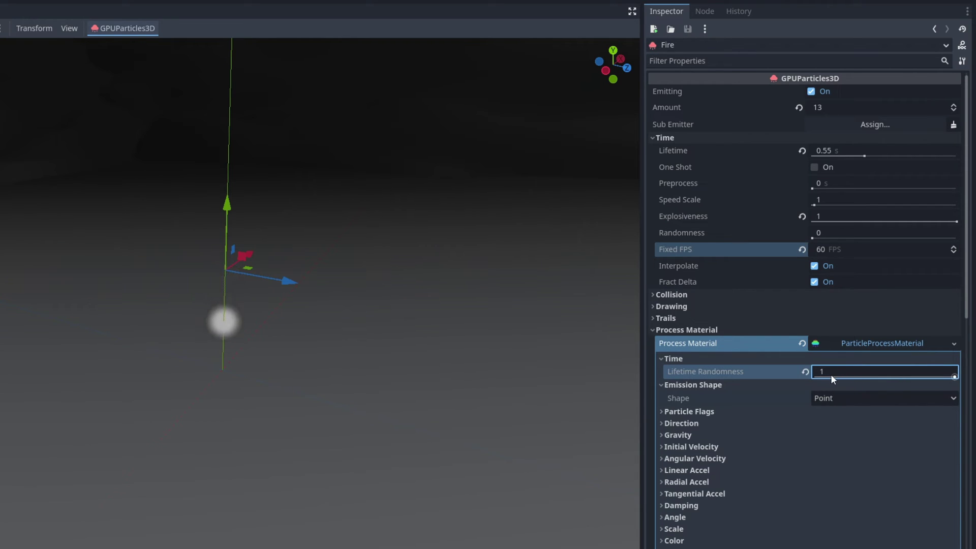
# Step: Make Fire emit from a Sphere shape with radius 0.3
pyautogui.click(838, 398)
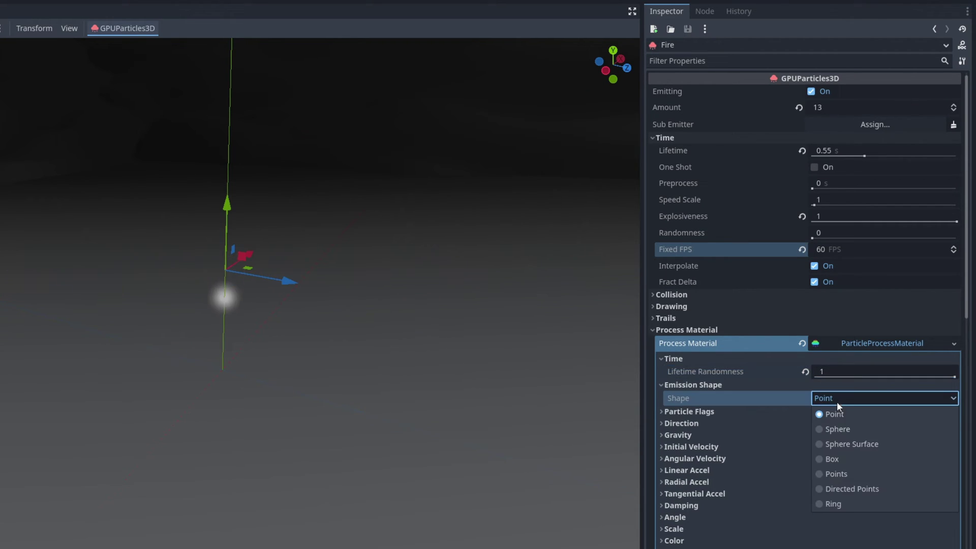
pyautogui.click(843, 429)
pyautogui.click(844, 414)
pyautogui.write('0.3')
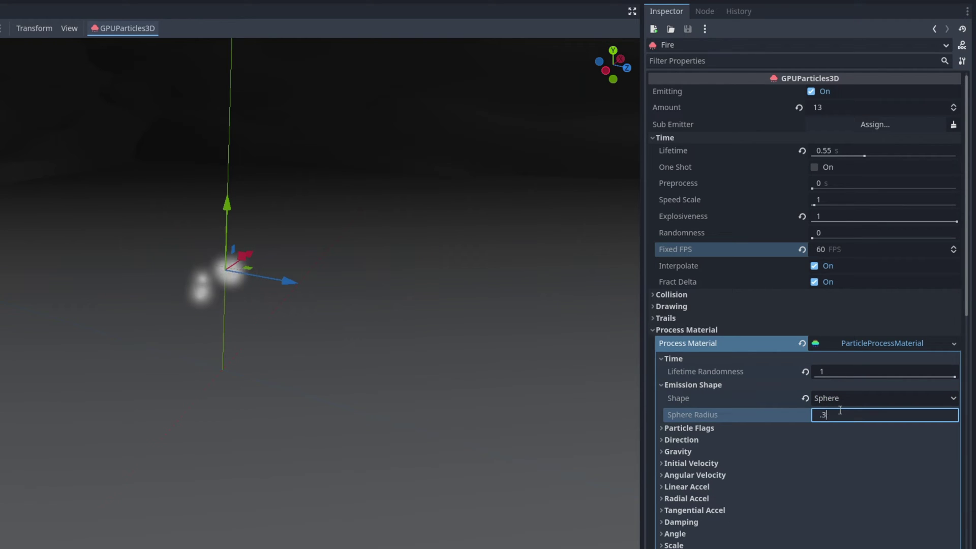
pyautogui.press('Return')
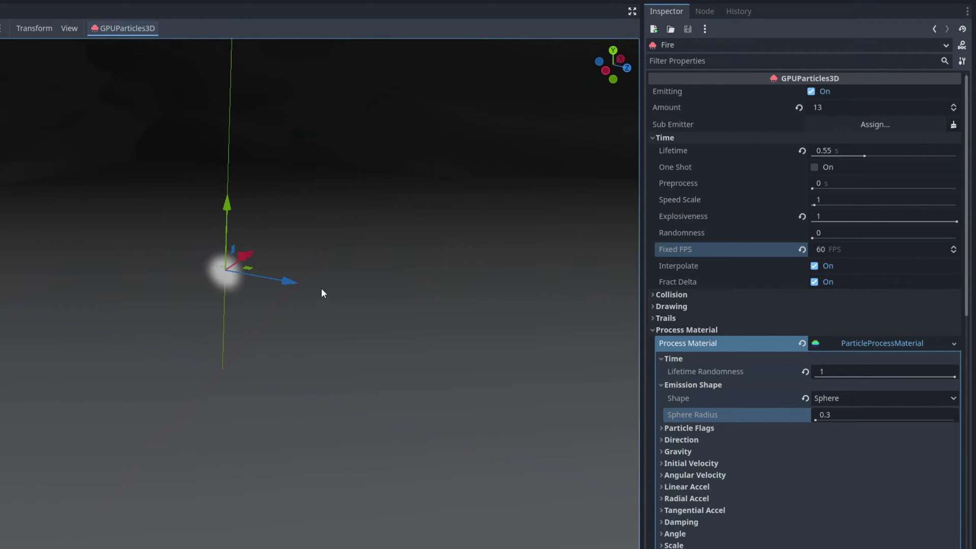
# Step: Weaken Fire's gravity to Y -2
pyautogui.click(690, 450)
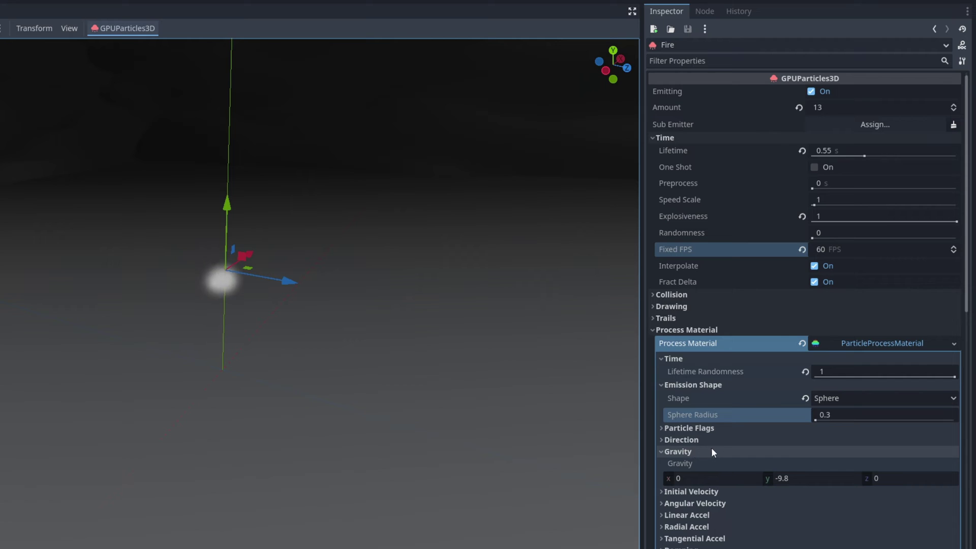
pyautogui.click(802, 476)
pyautogui.write('-2')
pyautogui.press('Return')
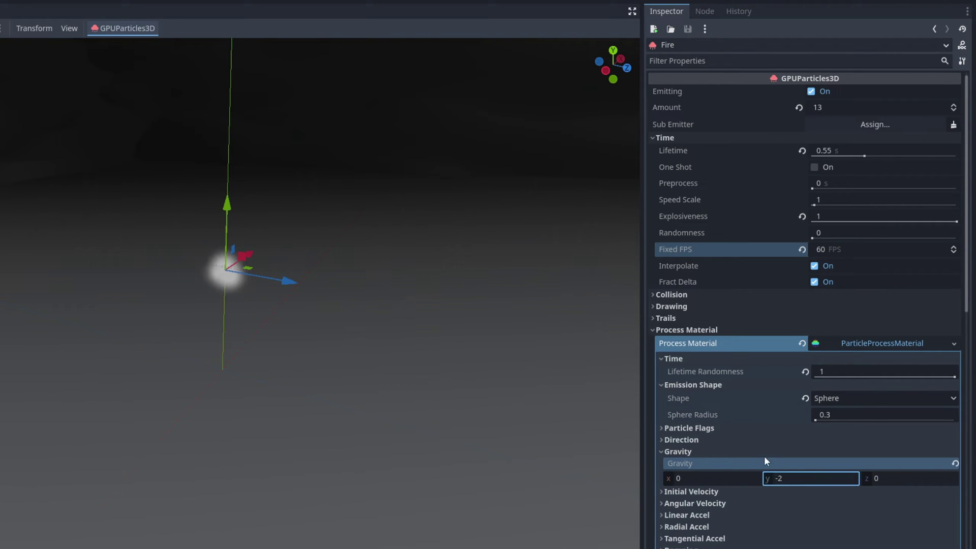
pyautogui.click(679, 451)
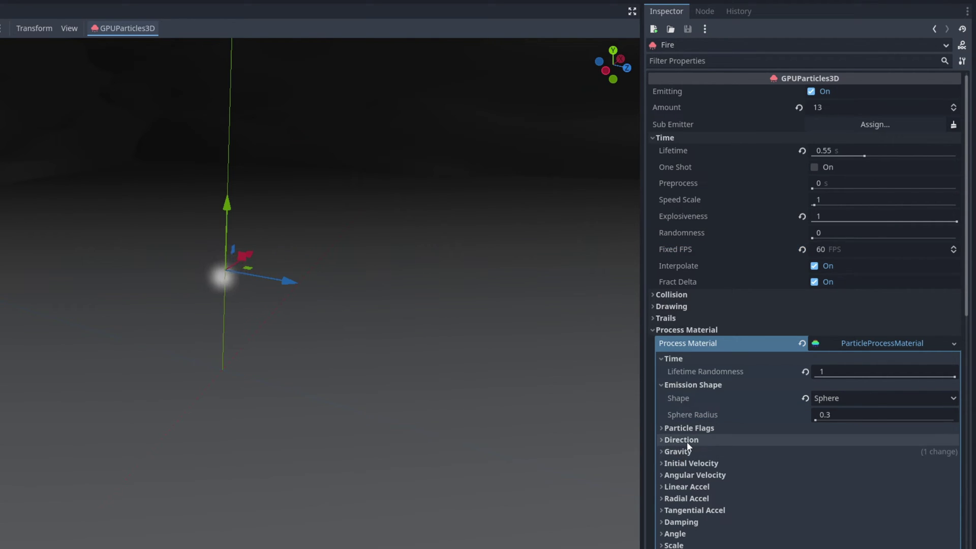
# Step: Set Fire's direction Spread to 180
pyautogui.click(689, 439)
pyautogui.click(843, 483)
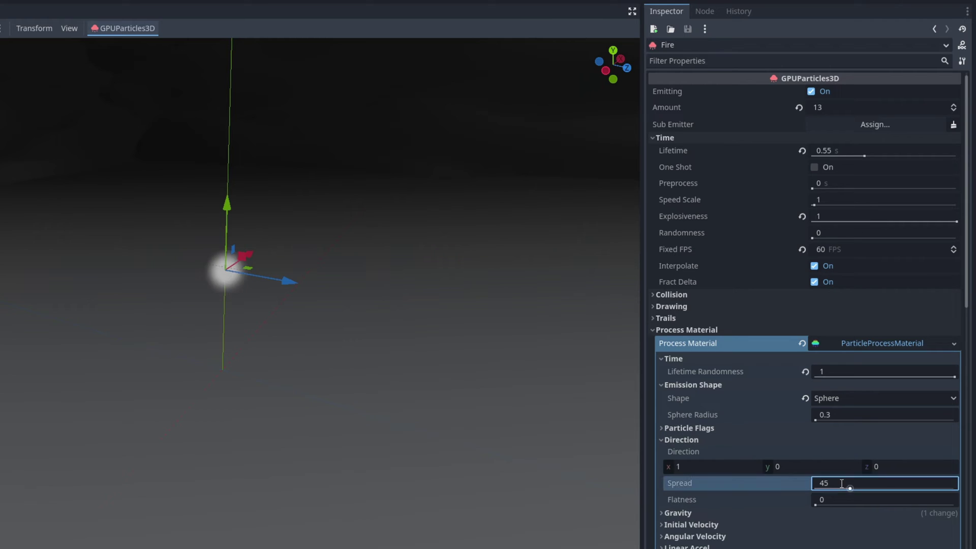
pyautogui.write('180')
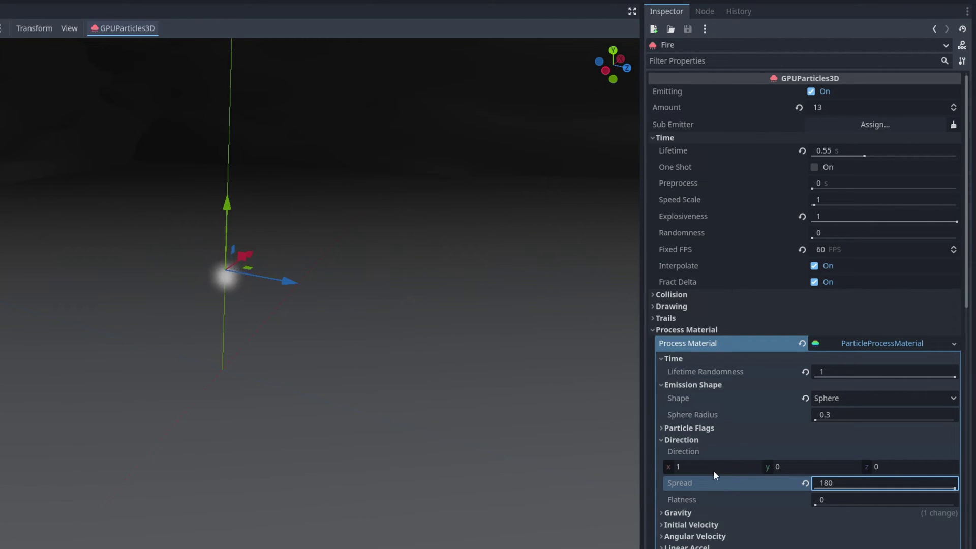
pyautogui.click(698, 439)
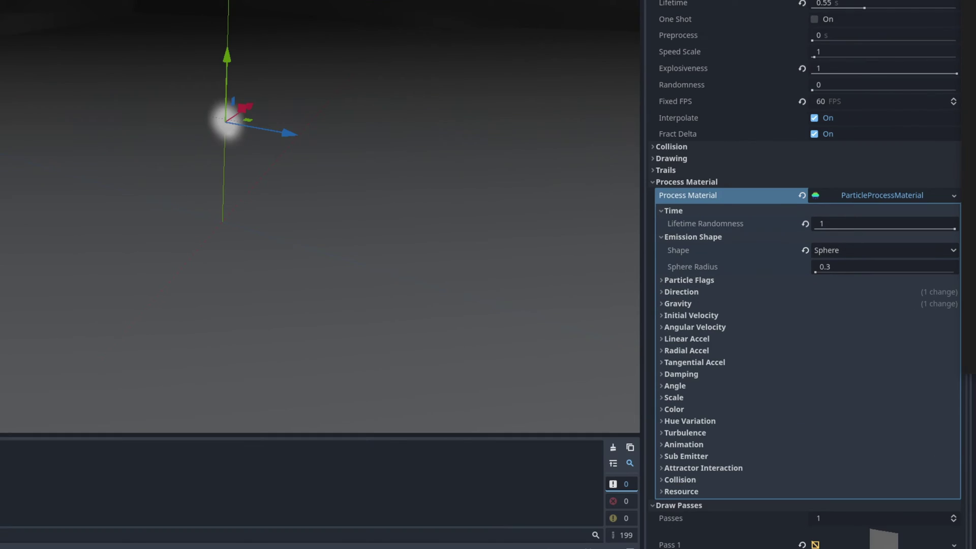
# Step: Set Fire's Scale Min to 0.75 and Scale Max to 1.5
pyautogui.click(676, 397)
pyautogui.click(841, 409)
pyautogui.write('.7')
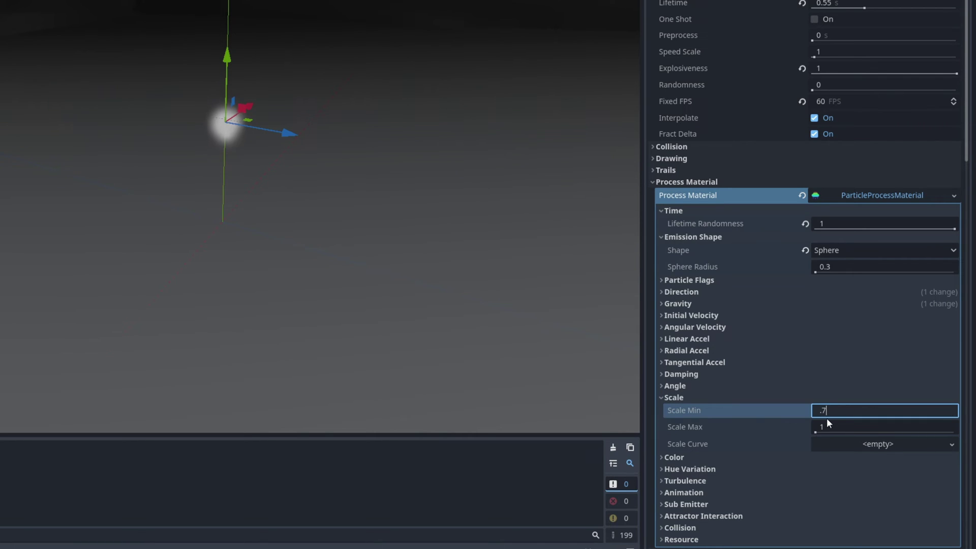
pyautogui.write('5')
pyautogui.click(840, 425)
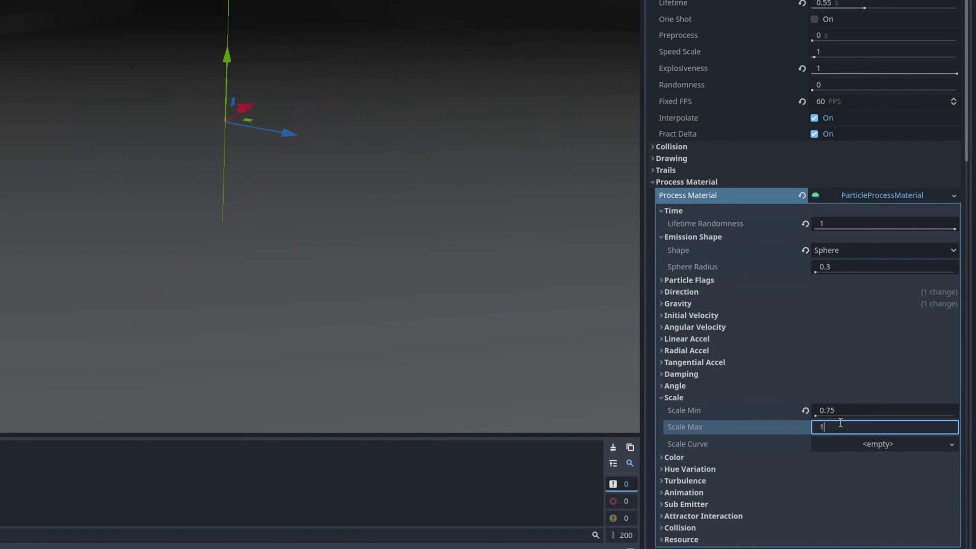
pyautogui.write('.5')
# Step: Add a falling Scale Curve so Fire particles shrink over their lifetime
pyautogui.click(908, 445)
pyautogui.click(900, 458)
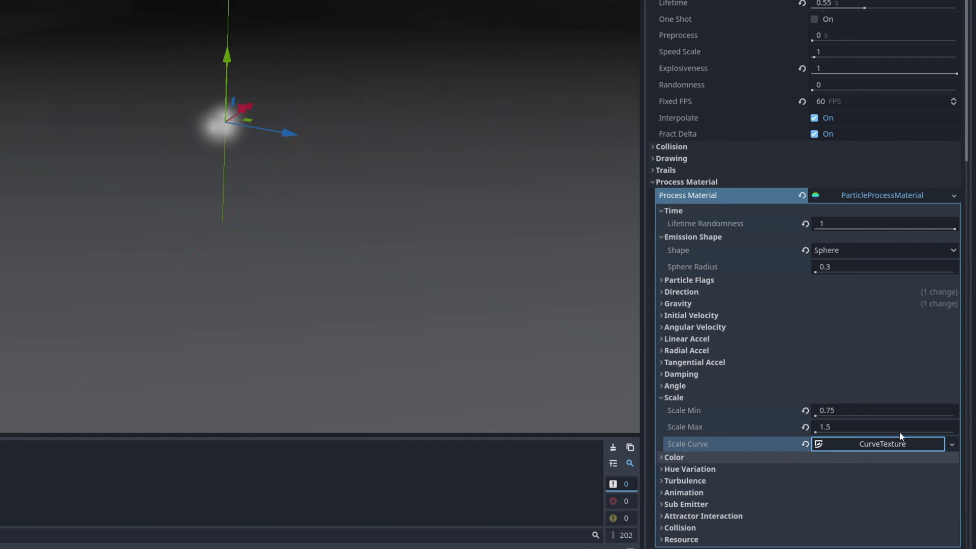
pyautogui.scroll(-3, 902, 411)
pyautogui.click(887, 285)
pyautogui.click(883, 346)
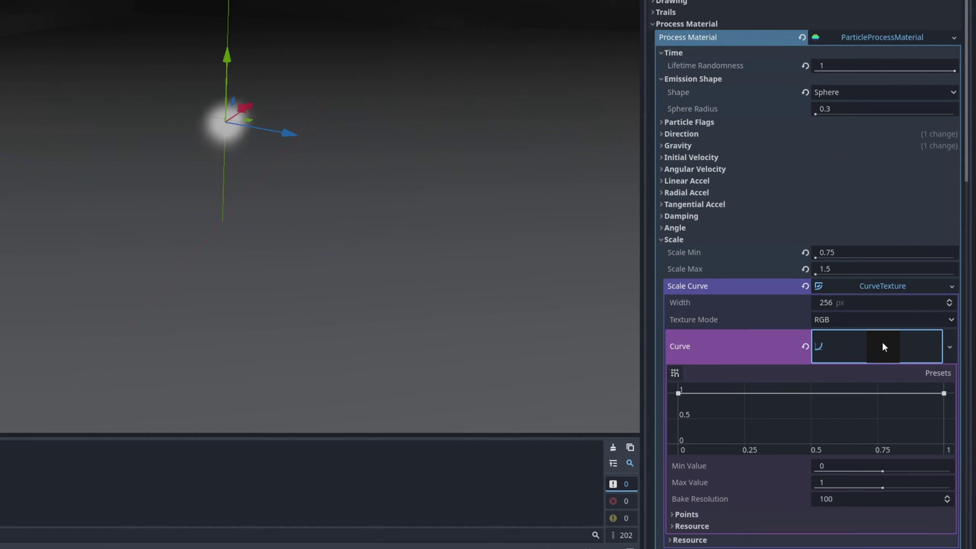
pyautogui.moveTo(946, 394); pyautogui.dragTo(922, 437)
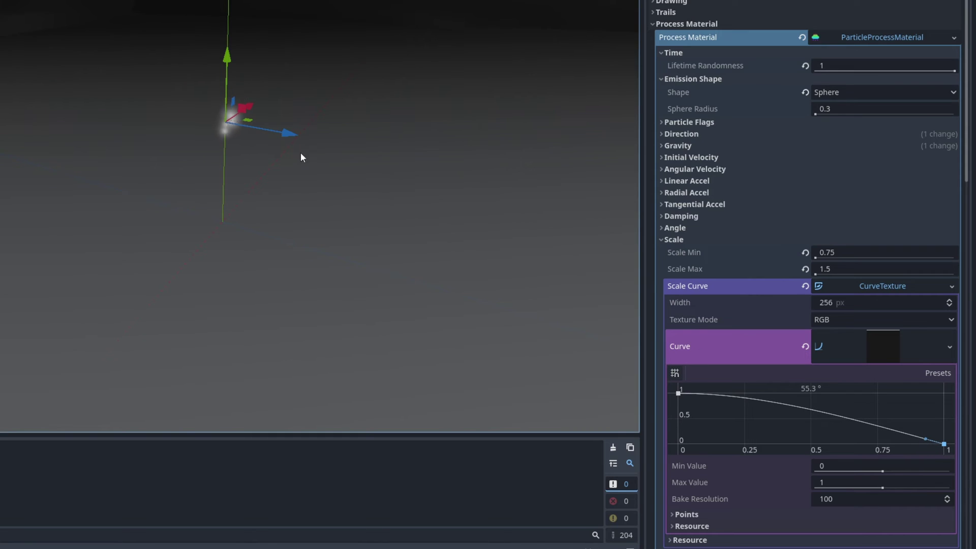
pyautogui.click(717, 240)
# Step: Add a new GradientTexture1D to Fire's Color Ramp
pyautogui.scroll(-3, 752, 288)
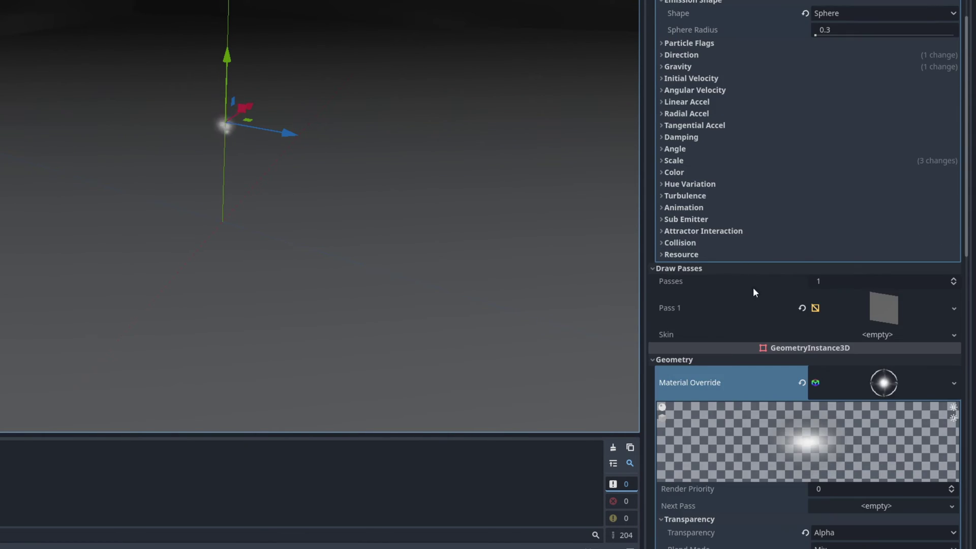
pyautogui.click(711, 172)
pyautogui.click(893, 202)
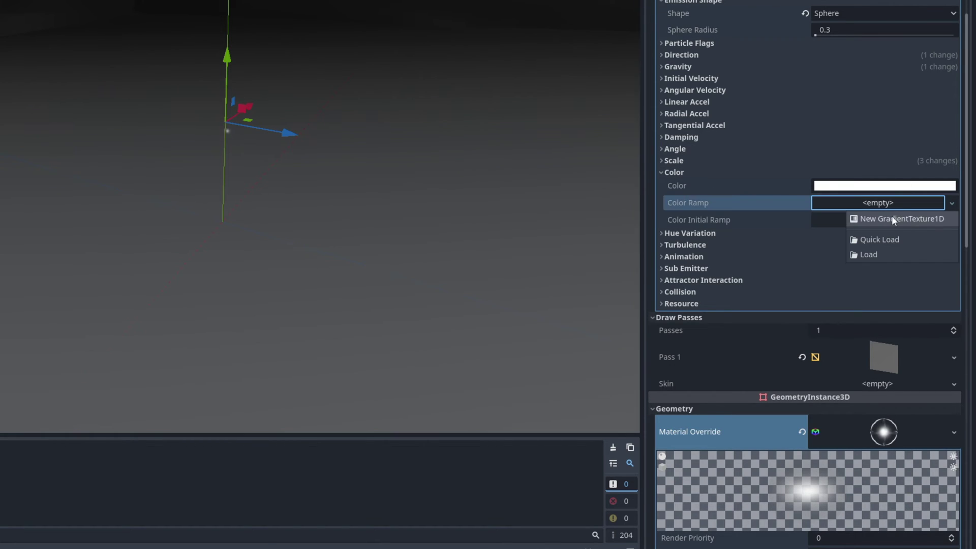
pyautogui.click(887, 217)
pyautogui.click(856, 206)
pyautogui.click(833, 218)
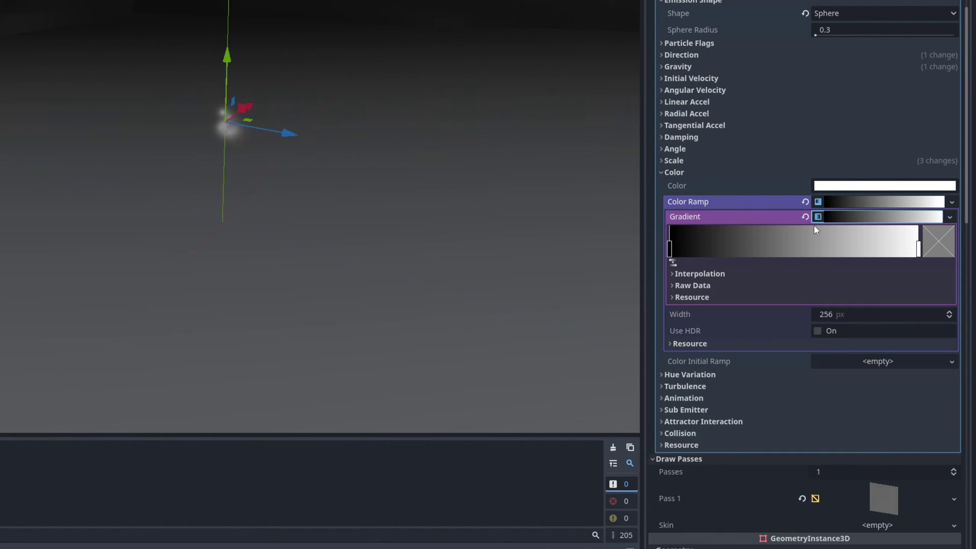
# Step: Make the gradient fade from a white start stop to a fully transparent end stop
pyautogui.moveTo(670, 250); pyautogui.dragTo(672, 251)
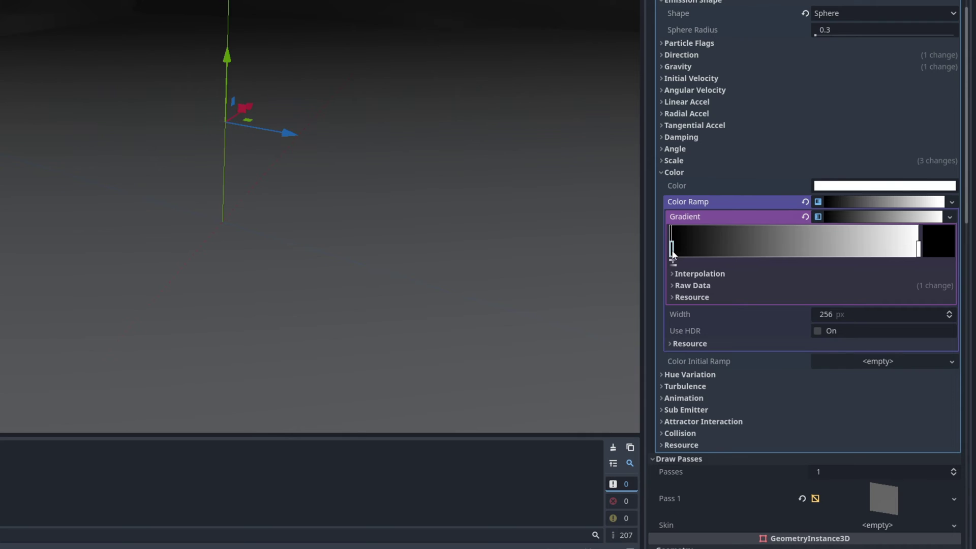
pyautogui.click(948, 249)
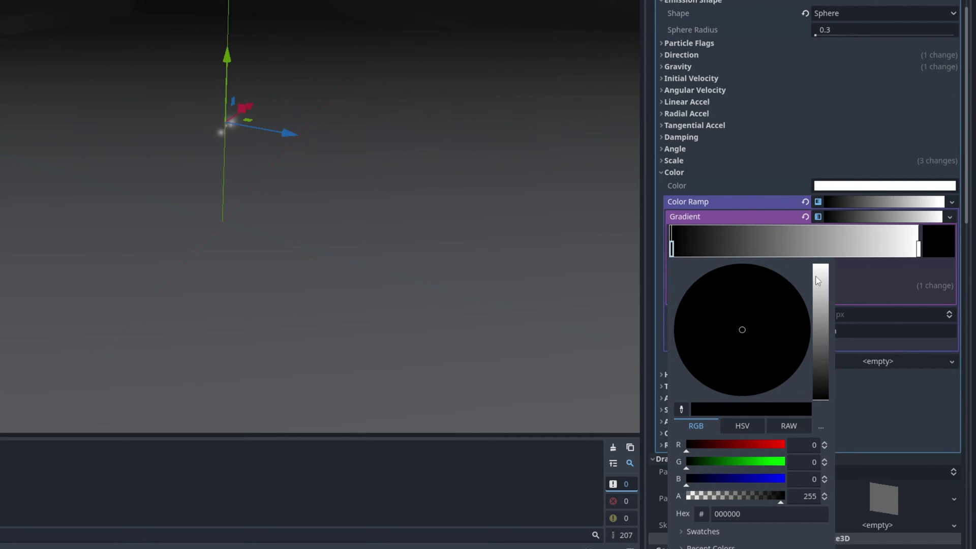
pyautogui.moveTo(817, 281); pyautogui.dragTo(818, 264)
pyautogui.click(923, 252)
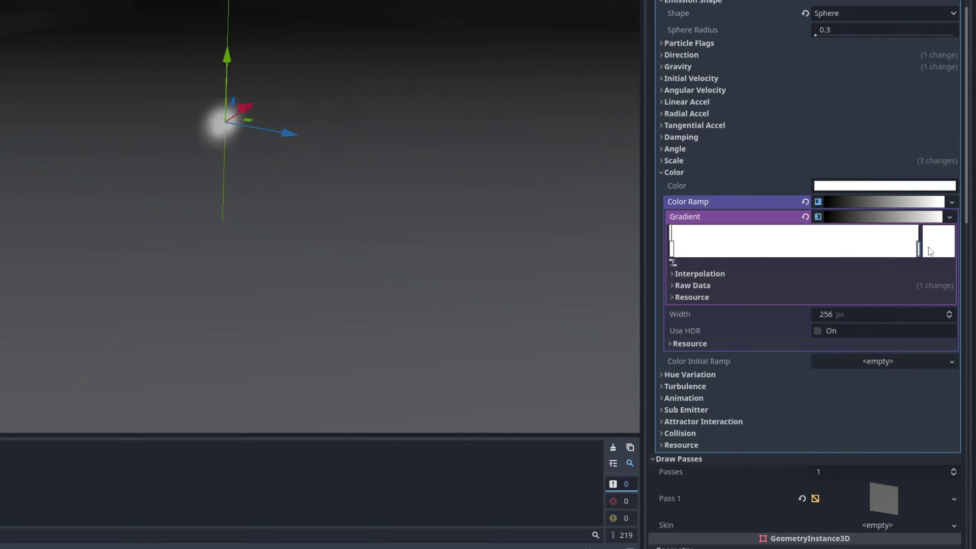
pyautogui.click(930, 251)
pyautogui.moveTo(769, 495); pyautogui.dragTo(577, 478)
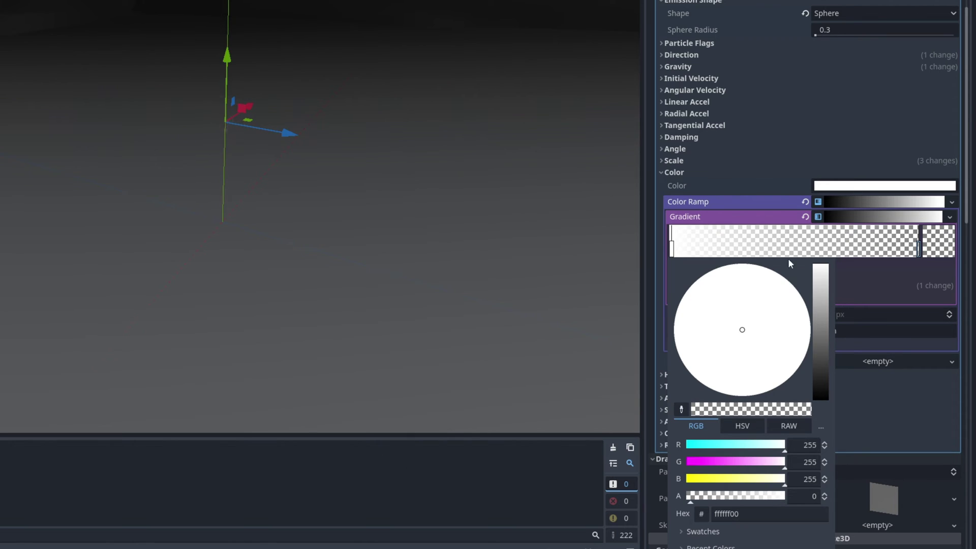
pyautogui.click(884, 189)
# Step: Set Fire's base Color in RAW mode to R 5 and G 2
pyautogui.click(883, 187)
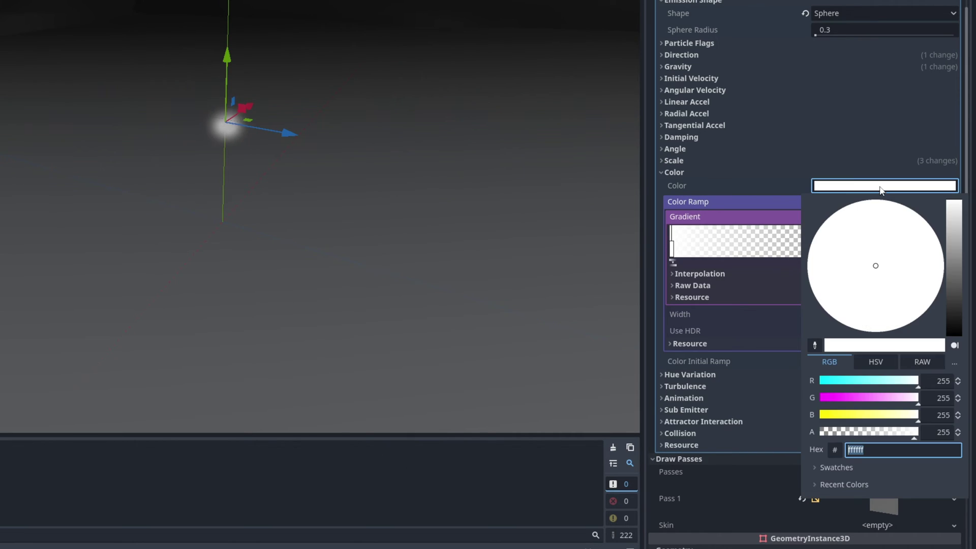
pyautogui.click(920, 363)
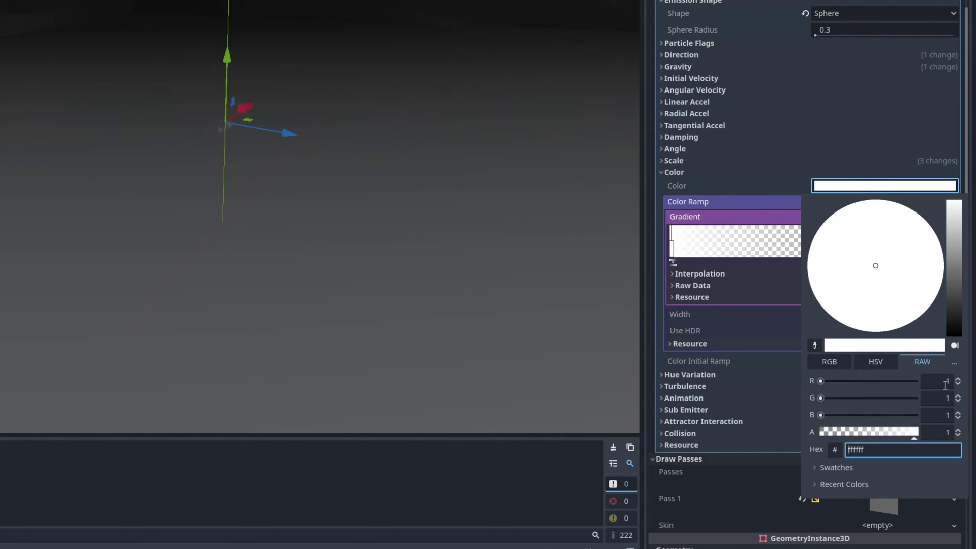
pyautogui.write('5')
pyautogui.press('Tab')
pyautogui.write('2')
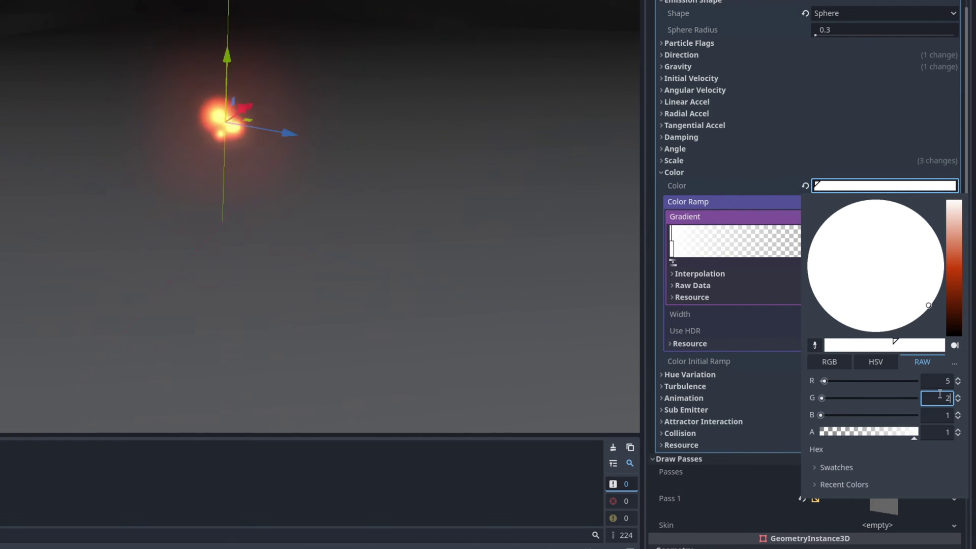
# Step: Turn on One Shot for Fire so it emits once
pyautogui.click(730, 37)
pyautogui.scroll(6, 755, 116)
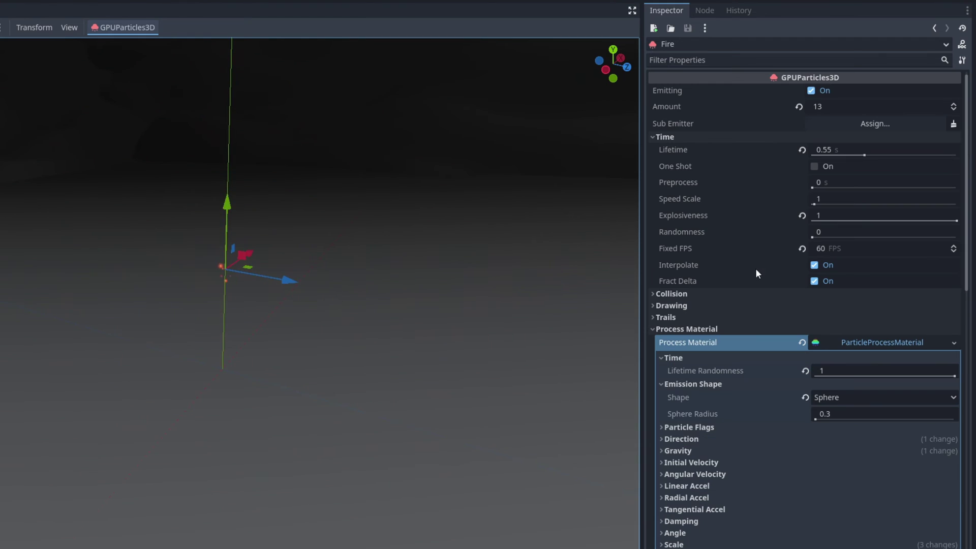
pyautogui.click(813, 167)
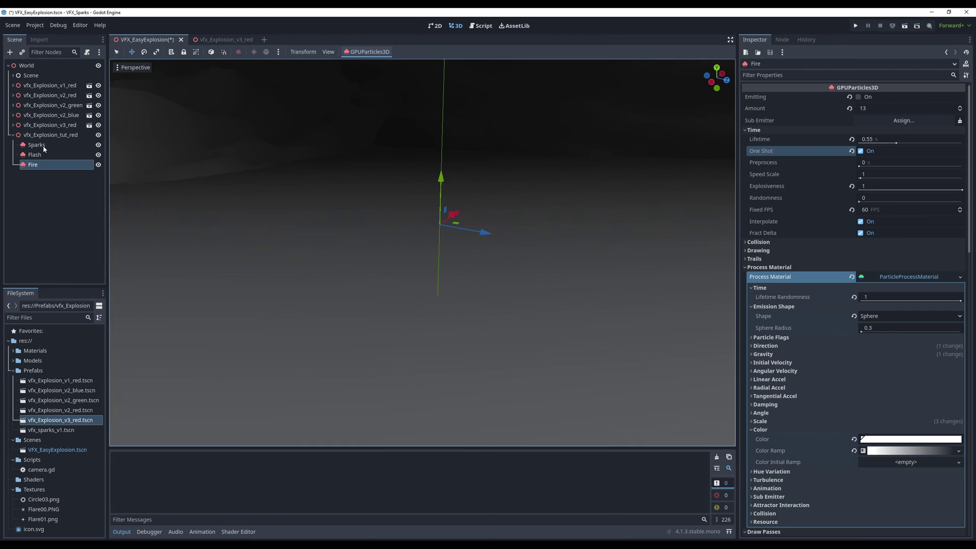
# Step: Select Sparks, Flash and Fire and test-fire them together several times
pyautogui.keyDown('shift'); pyautogui.click(37, 145); pyautogui.keyUp('shift')
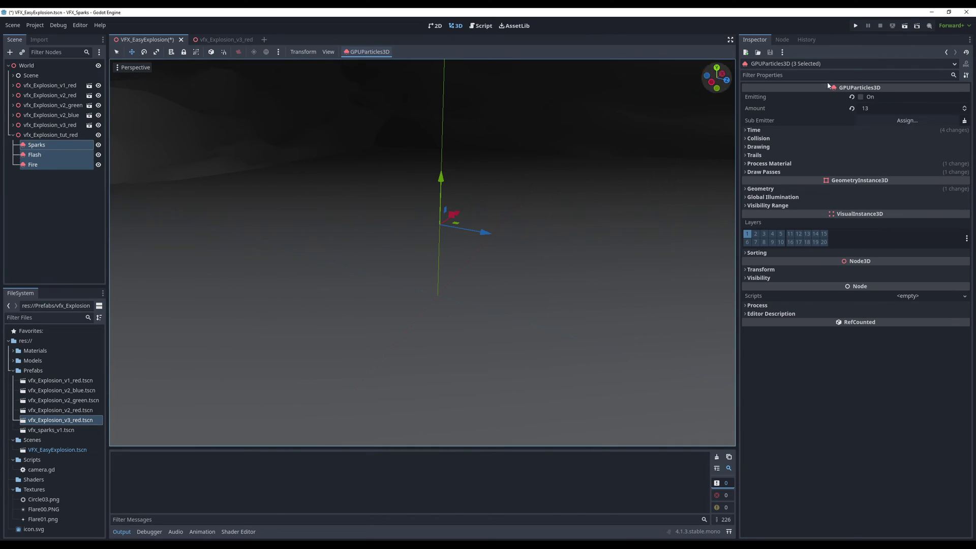
pyautogui.click(859, 97)
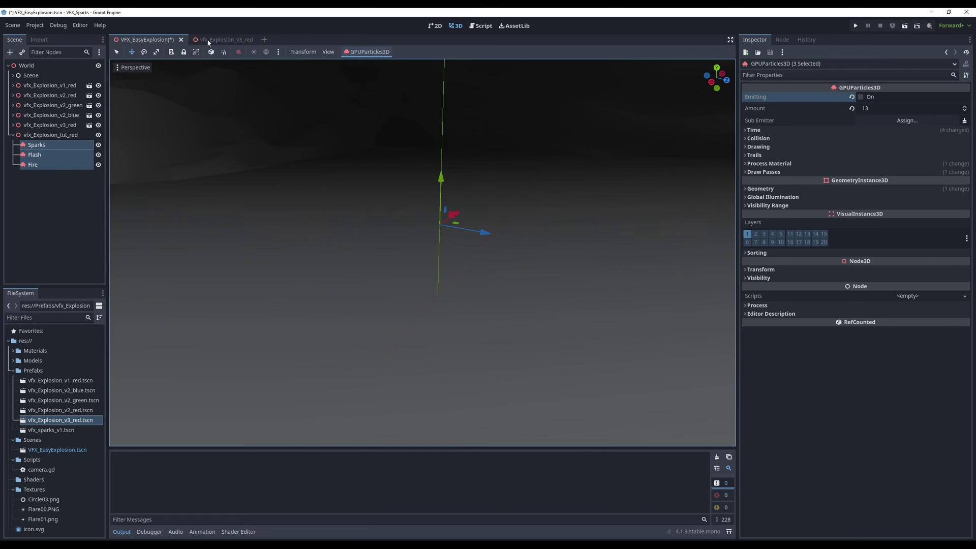
pyautogui.click(171, 52)
pyautogui.click(861, 99)
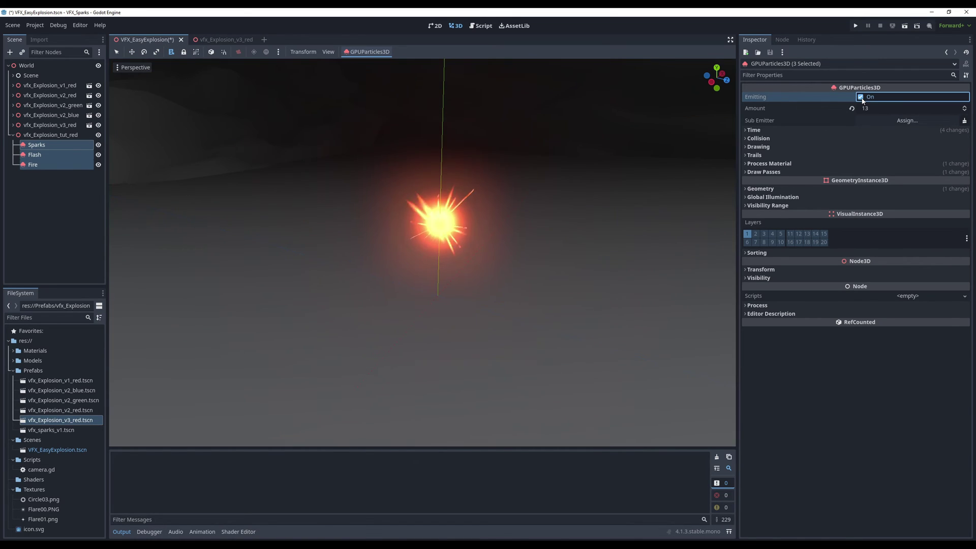
pyautogui.click(861, 98)
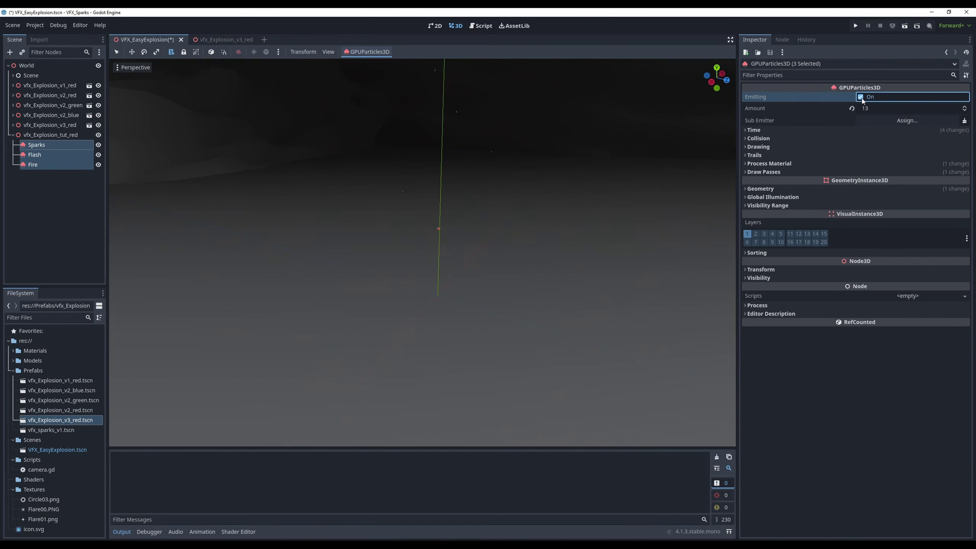
pyautogui.click(862, 98)
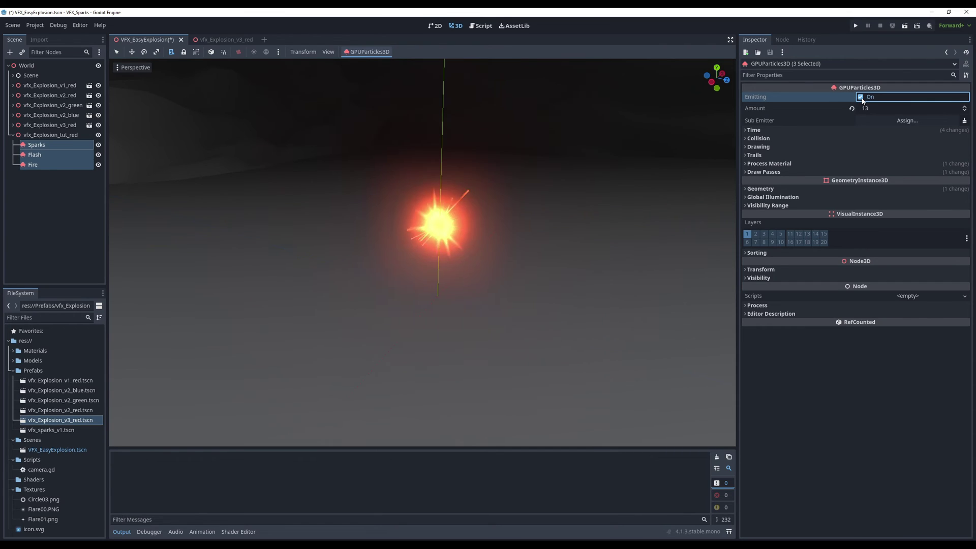
# Step: Give Fire a 0.4 sphere radius and an initial velocity max of 2
pyautogui.click(49, 166)
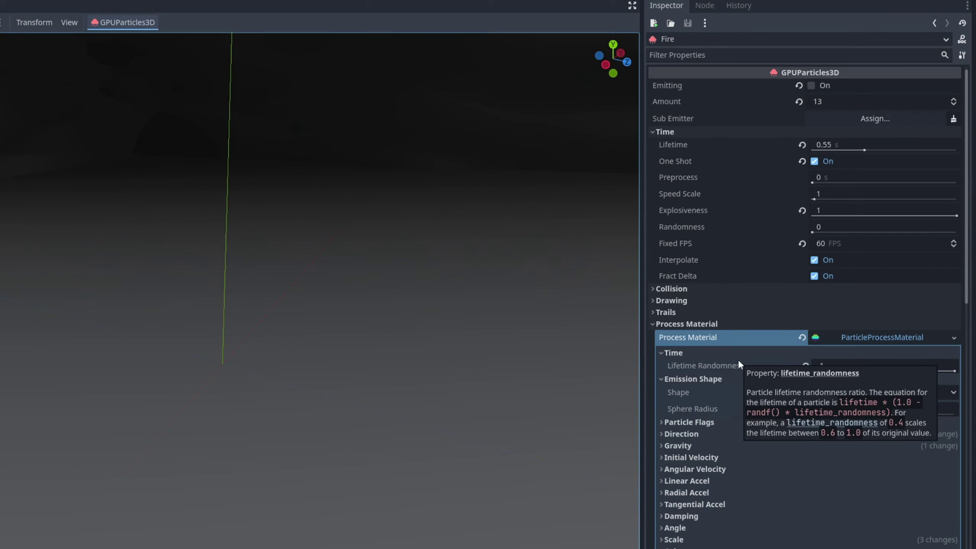
pyautogui.click(884, 327)
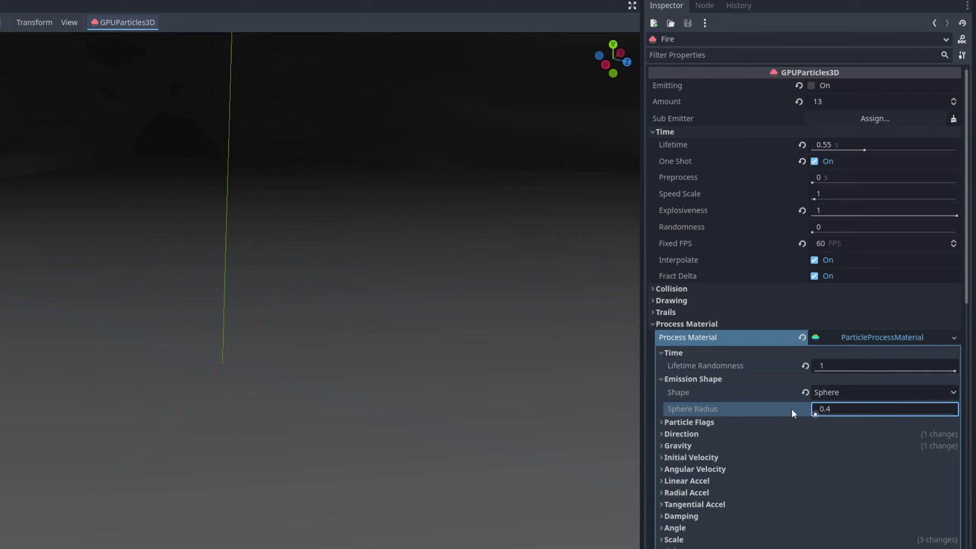
pyautogui.click(692, 457)
pyautogui.click(834, 485)
pyautogui.write('2')
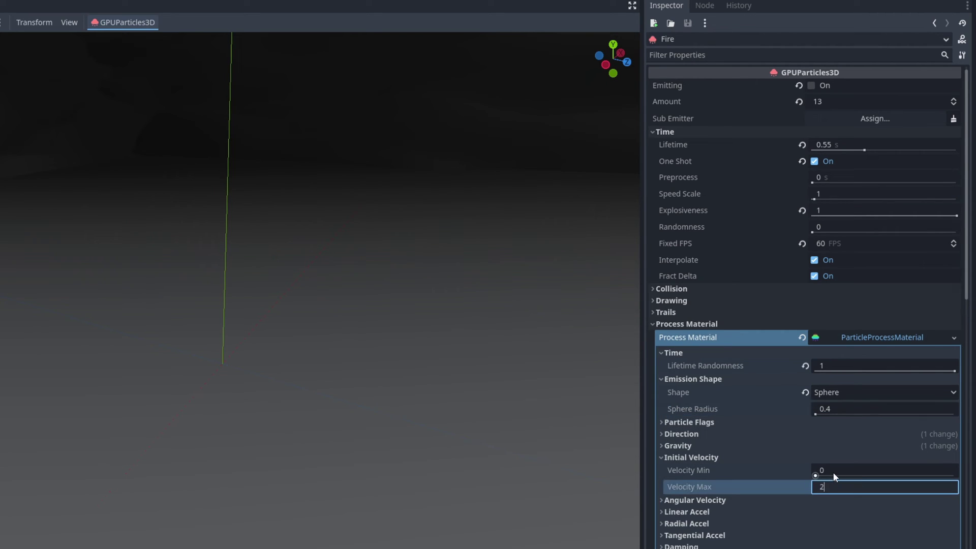
pyautogui.press('Return')
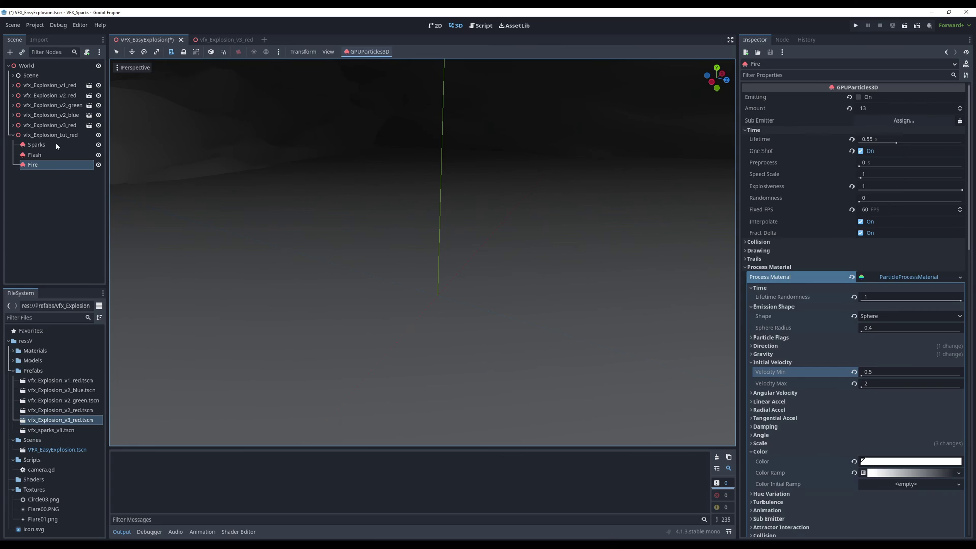
# Step: Select all three emitters and replay the combined explosion burst repeatedly
pyautogui.keyDown('shift'); pyautogui.click(63, 146); pyautogui.keyUp('shift')
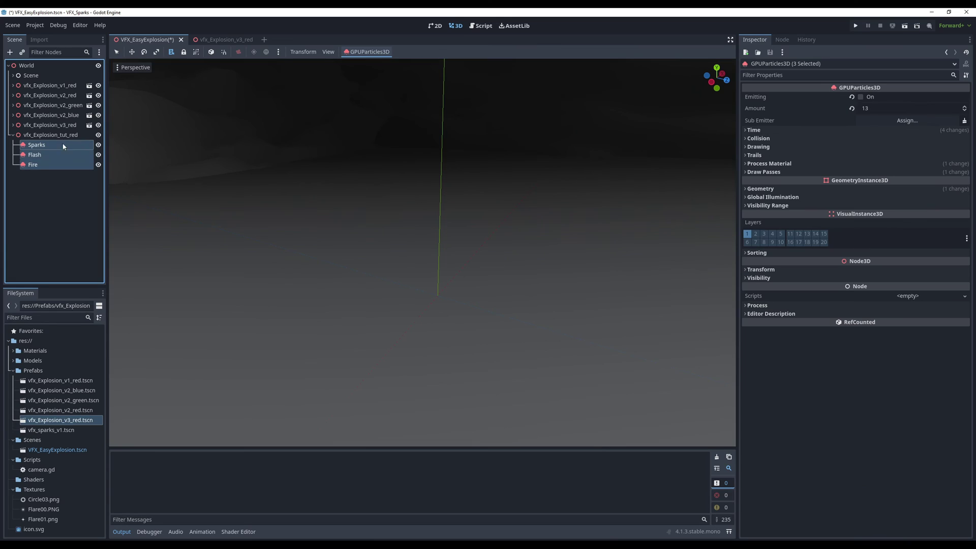
pyautogui.click(860, 97)
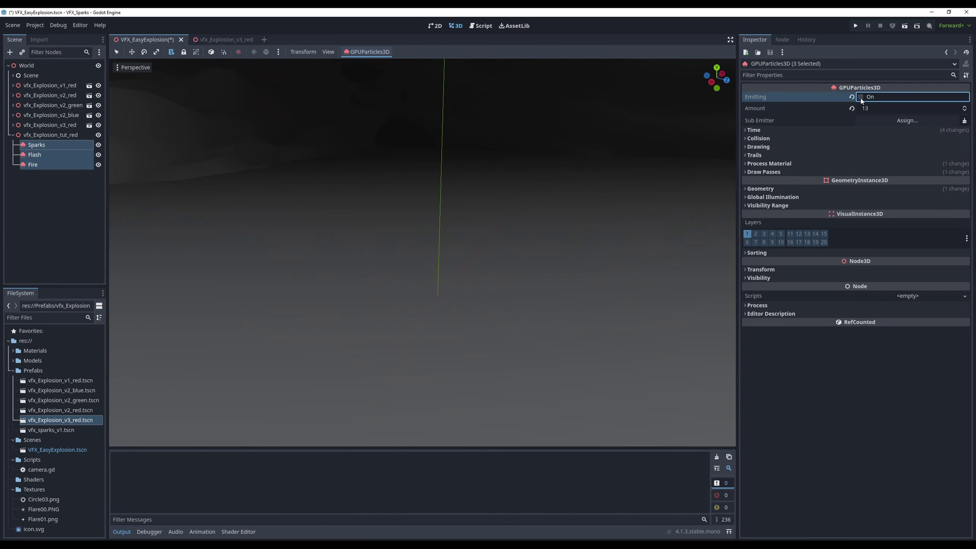
pyautogui.click(861, 97)
pyautogui.click(861, 98)
pyautogui.click(861, 98)
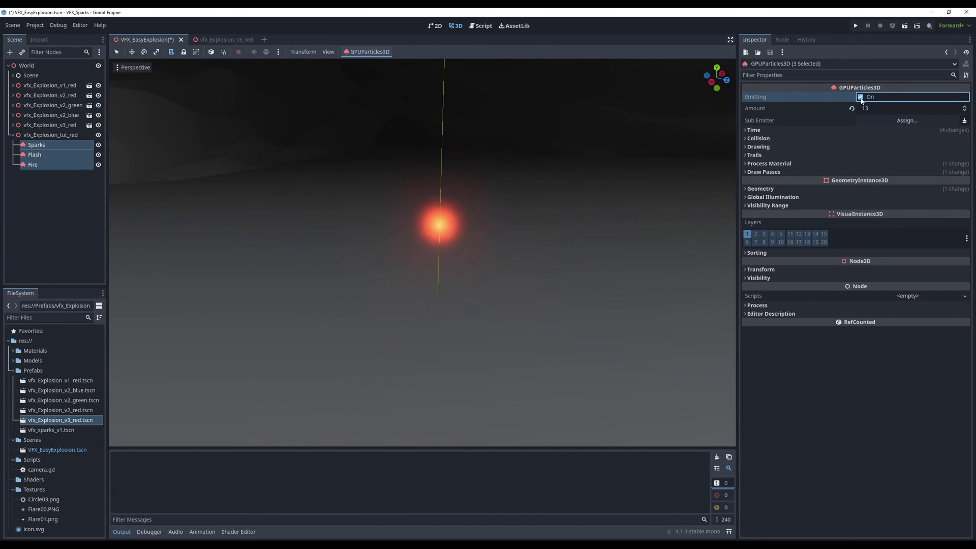
pyautogui.click(861, 98)
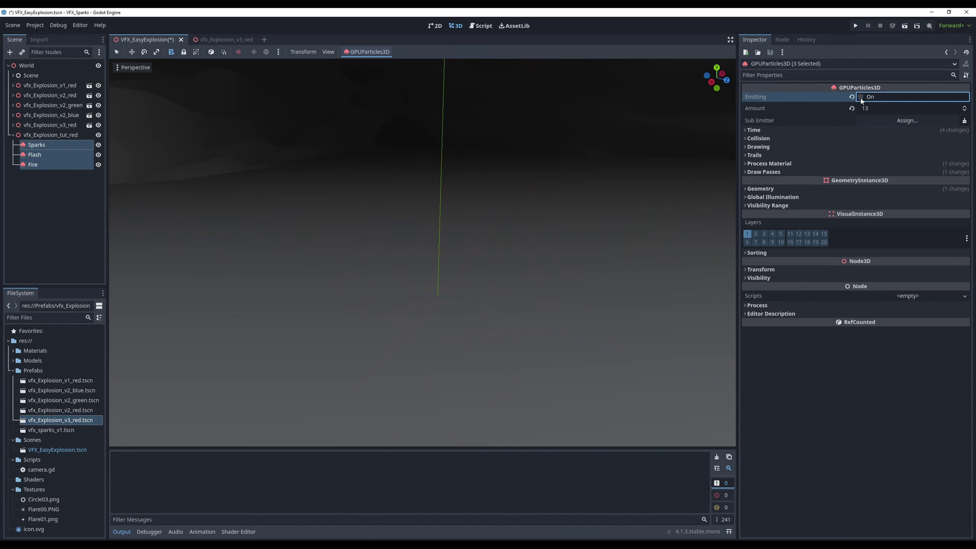
# Step: Add a GPUParticles3D child under vfx_Explosion_tut_red and begin renaming it
pyautogui.click(45, 135)
pyautogui.rightClick(44, 134)
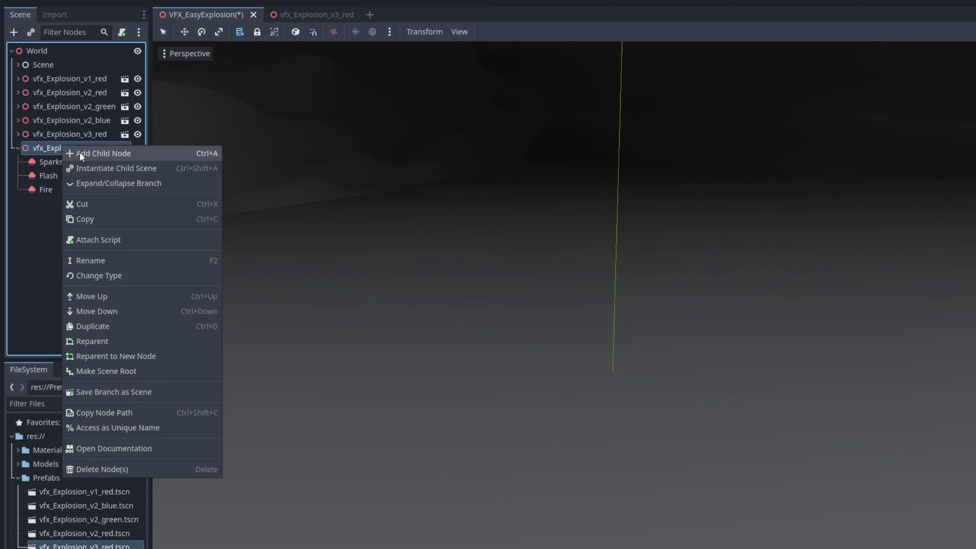
pyautogui.click(80, 153)
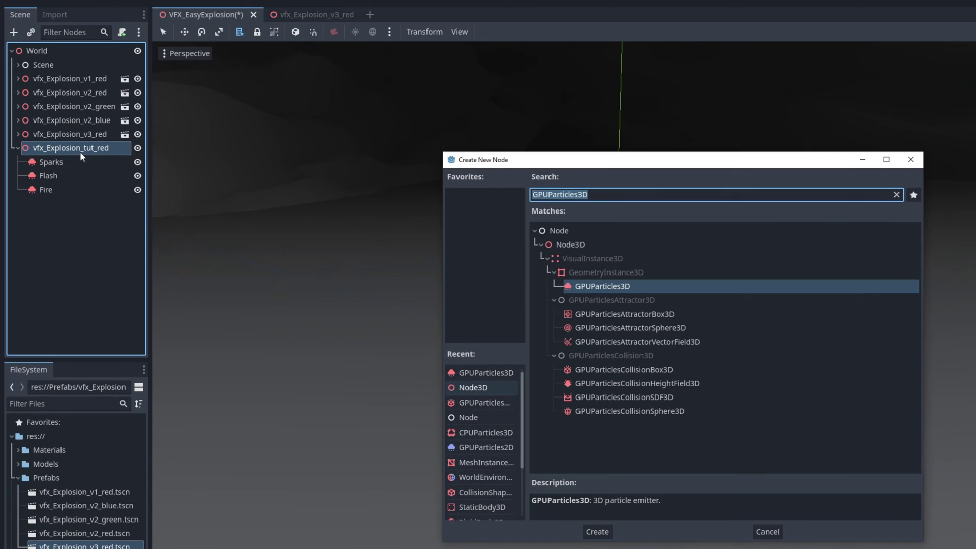
pyautogui.click(597, 532)
pyautogui.doubleClick(57, 202)
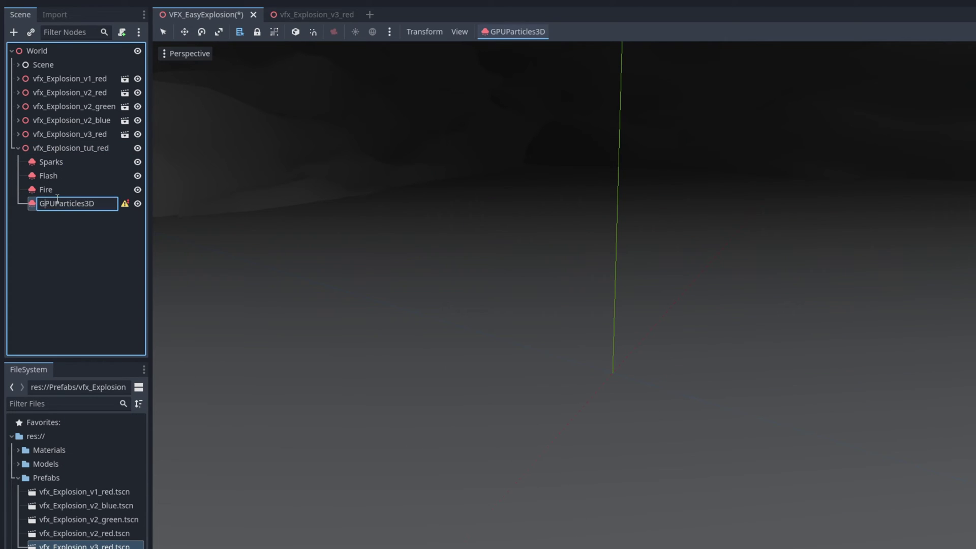
# Step: Name the node Smoke and give it a new ParticleProcessMaterial
pyautogui.write('Smoke')
pyautogui.press('Return')
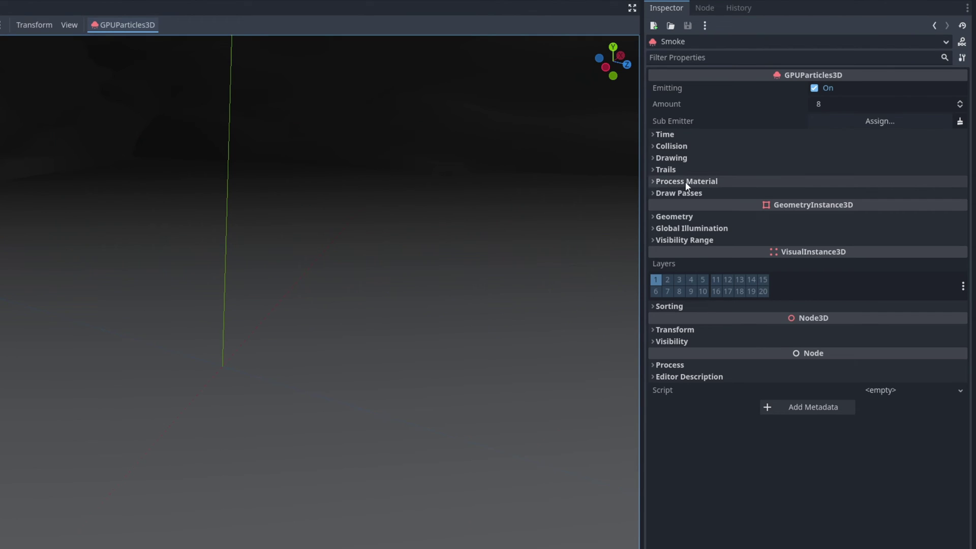
pyautogui.click(685, 182)
pyautogui.click(900, 194)
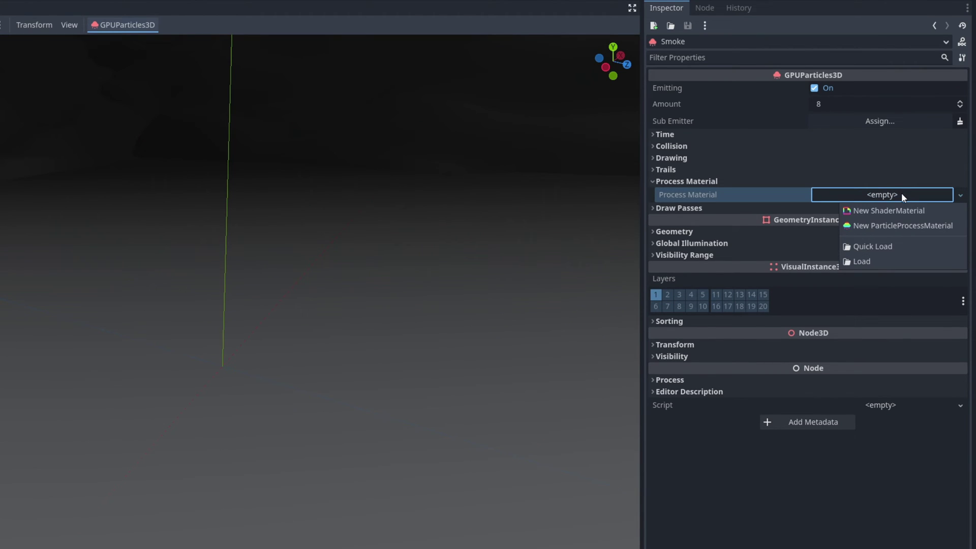
pyautogui.click(898, 225)
# Step: Give Smoke a QuadMesh draw pass and the Mat_Flare00 material override
pyautogui.click(721, 207)
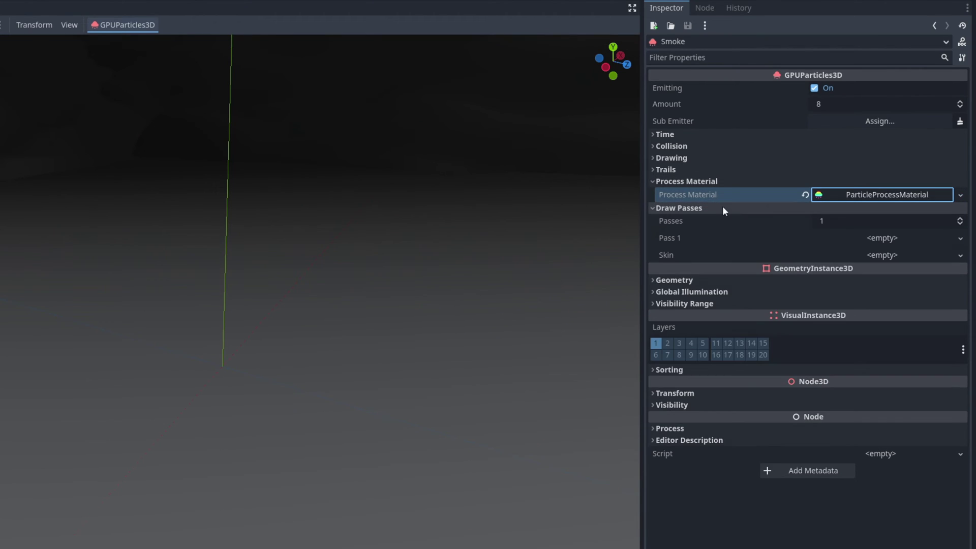
pyautogui.click(881, 239)
pyautogui.click(894, 356)
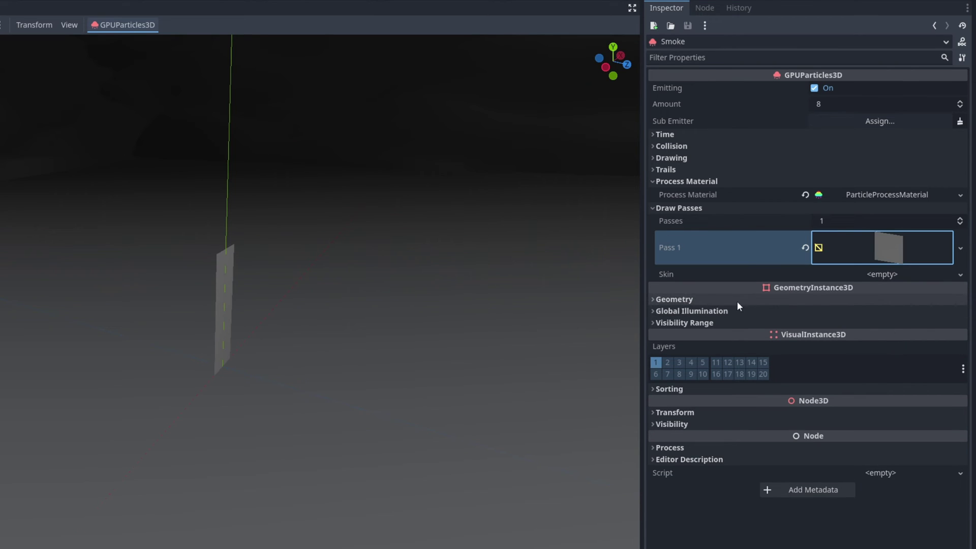
pyautogui.click(722, 301)
pyautogui.click(960, 313)
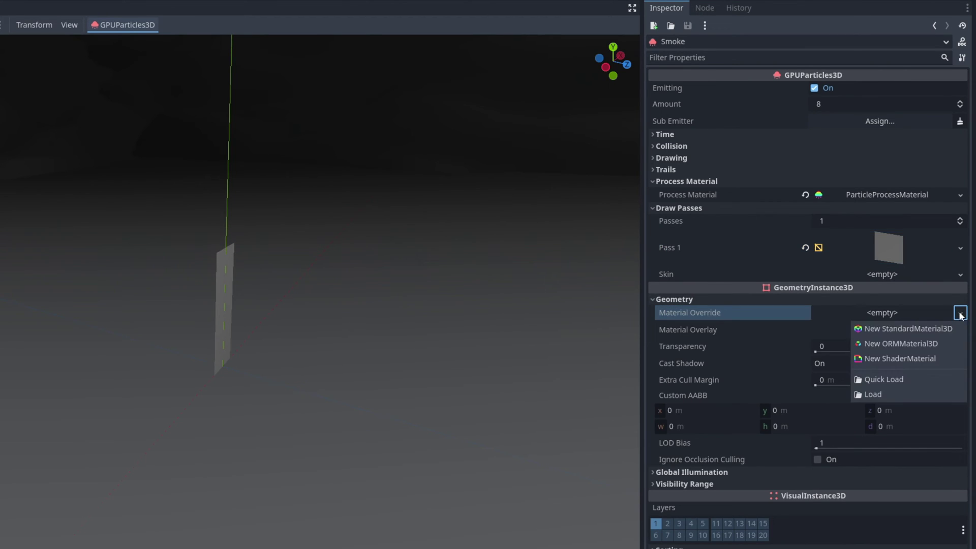
pyautogui.click(884, 379)
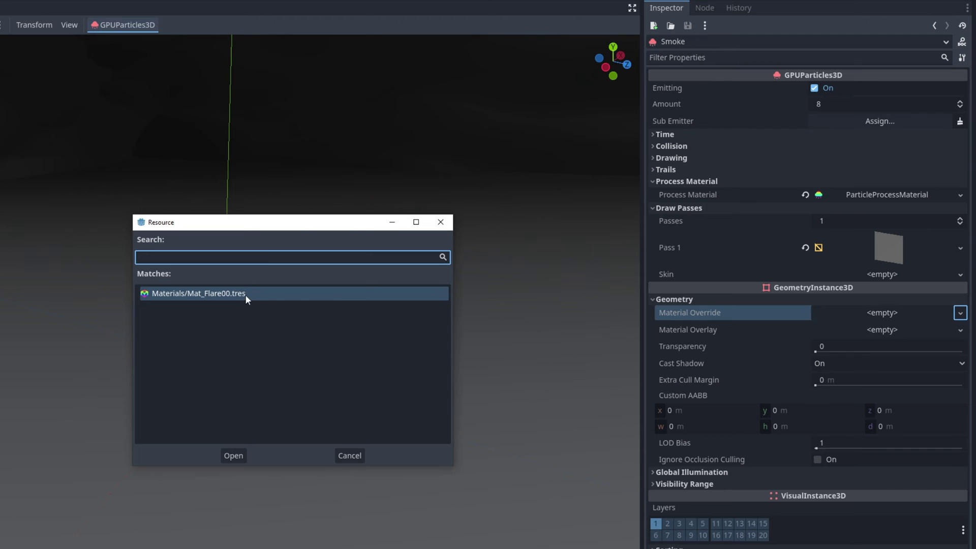
pyautogui.doubleClick(245, 294)
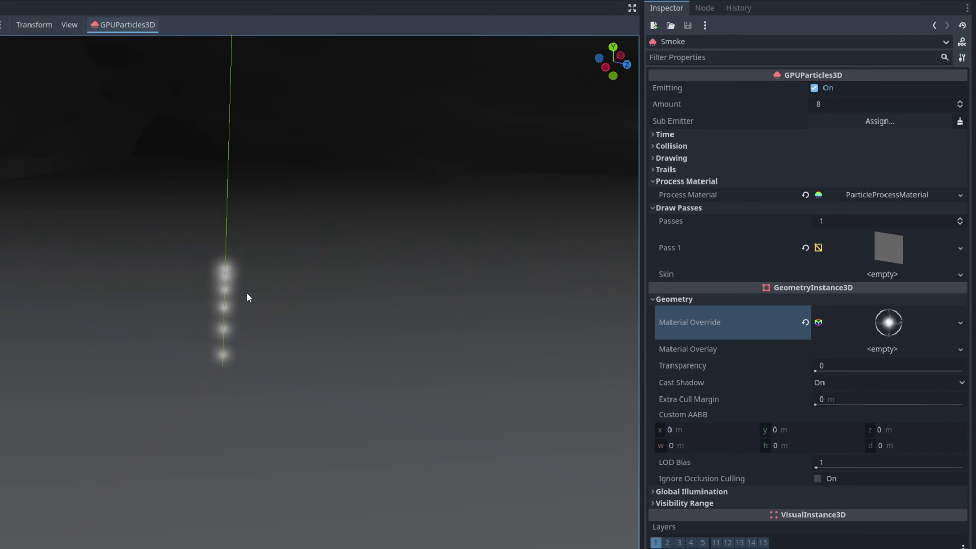
pyautogui.click(873, 196)
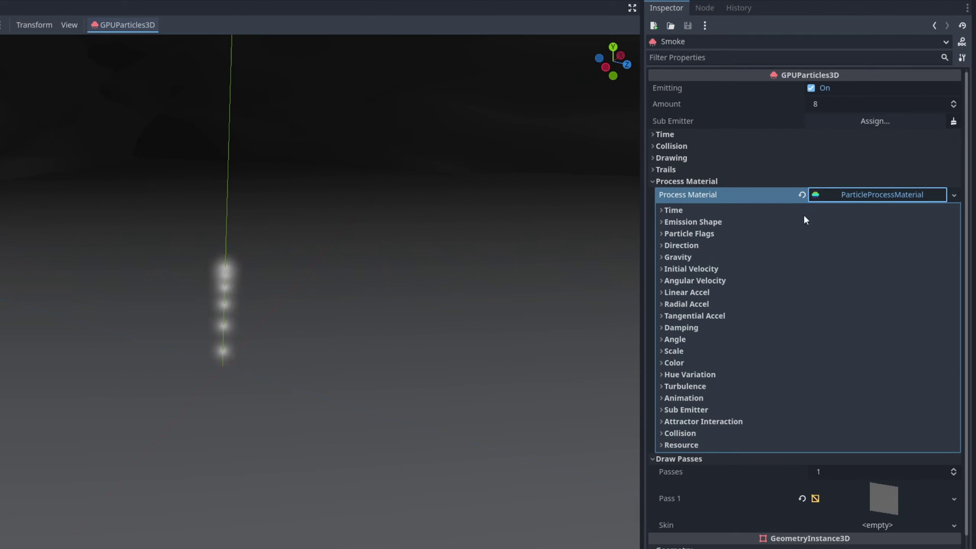
# Step: Give Smoke 10 particles, a 0.8 s lifetime and explosiveness 1, then edit Fixed FPS
pyautogui.click(831, 104)
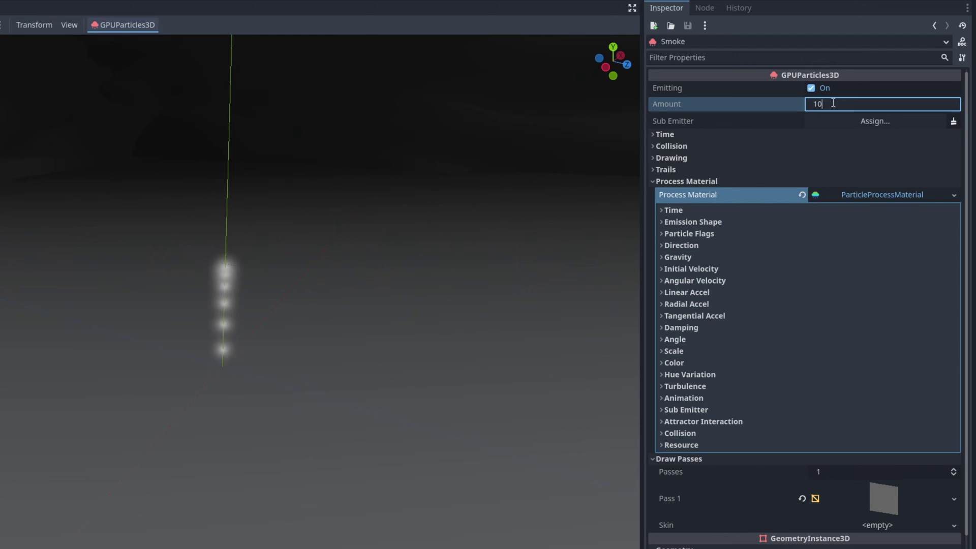
pyautogui.press('Return')
pyautogui.click(690, 134)
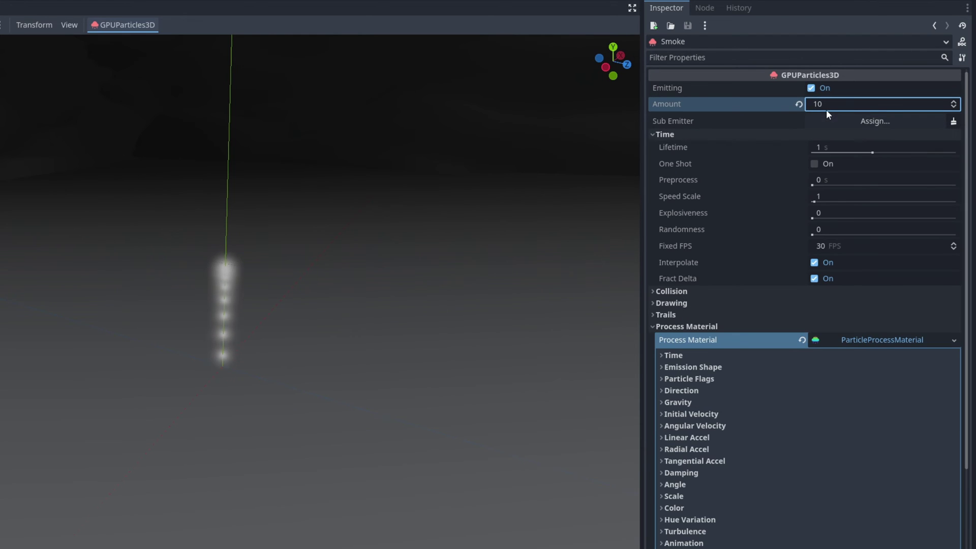
pyautogui.click(834, 151)
pyautogui.write('0.8')
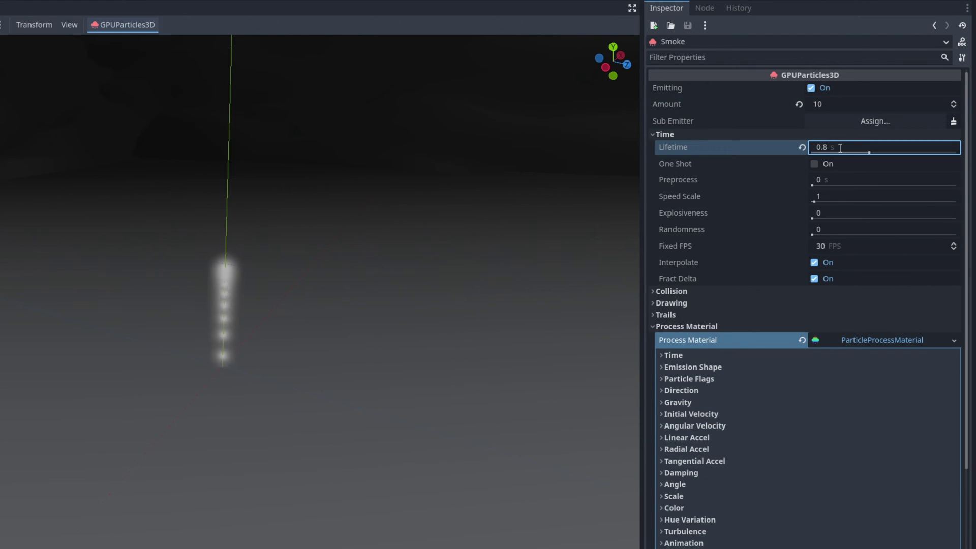
pyautogui.moveTo(820, 215); pyautogui.dragTo(885, 225)
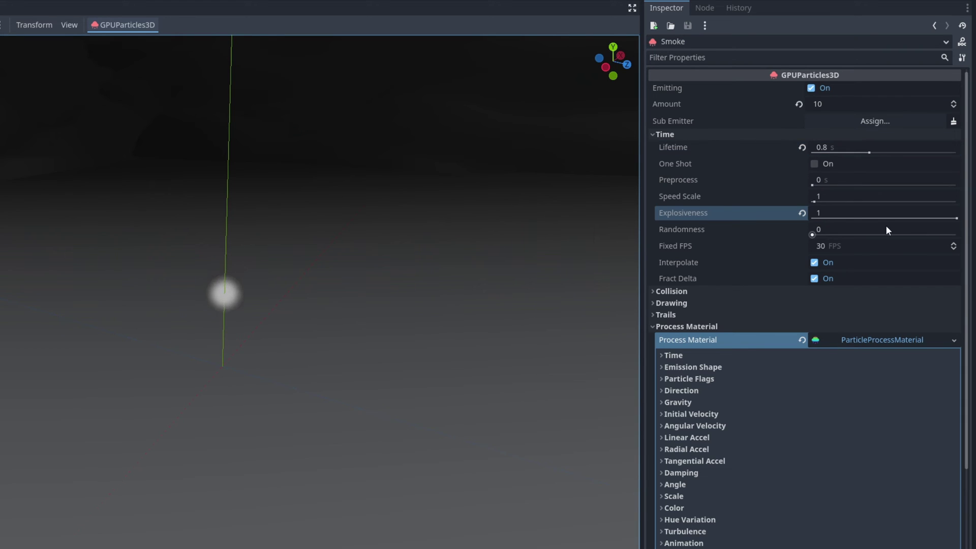
pyautogui.click(849, 243)
# Step: Set Fixed FPS to 60 and Smoke's lifetime randomness to 0.5
pyautogui.write('60')
pyautogui.press('Return')
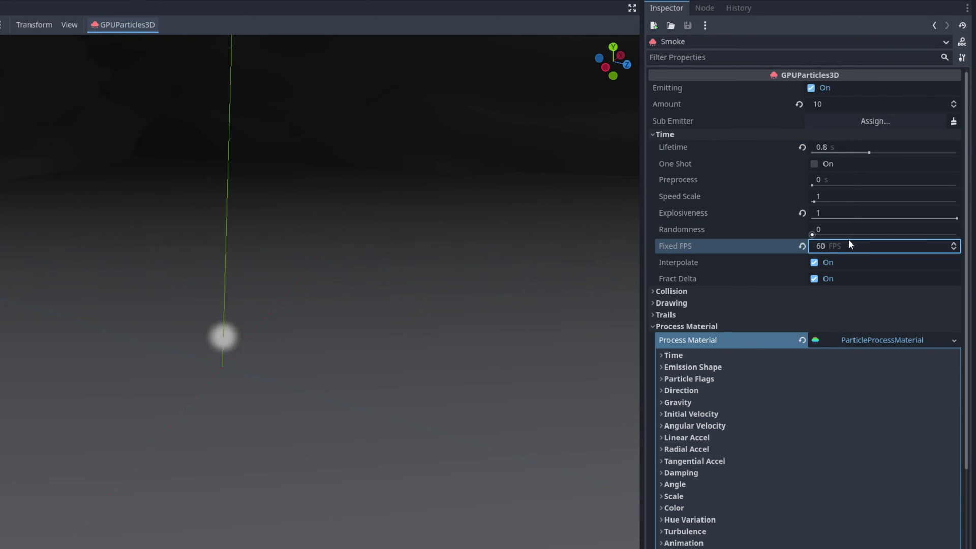
pyautogui.click(697, 354)
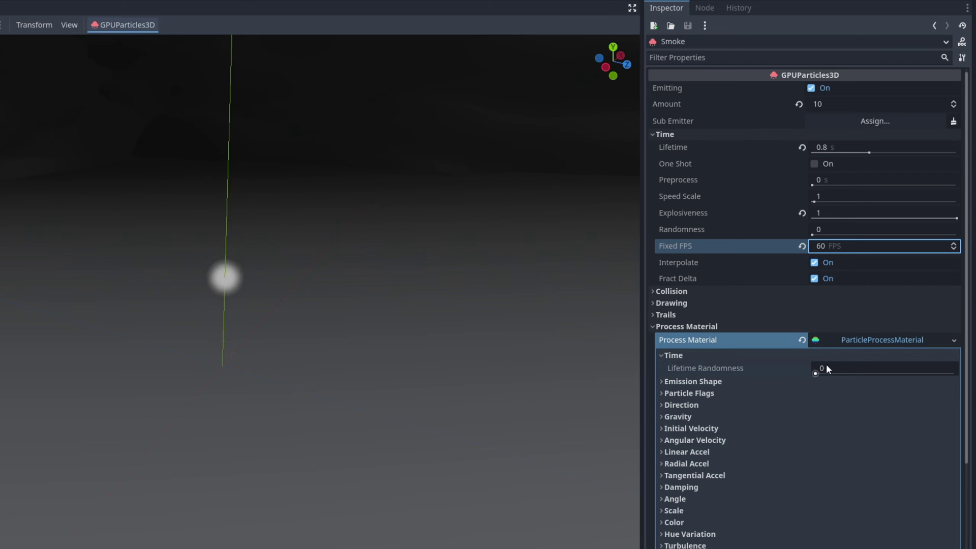
pyautogui.click(835, 365)
pyautogui.write('0.5')
pyautogui.press('Return')
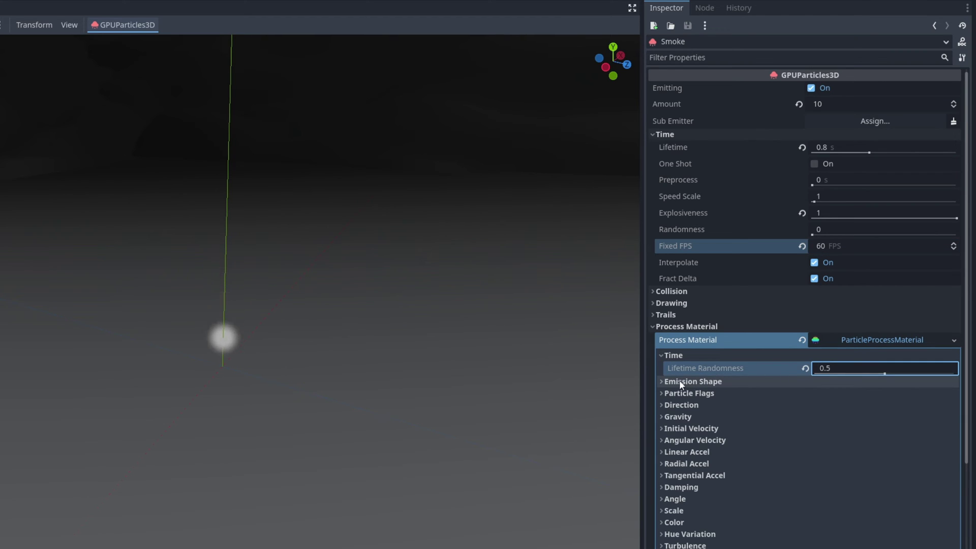
# Step: Make Smoke emit from a Sphere shape with radius 0.4
pyautogui.click(679, 381)
pyautogui.click(825, 394)
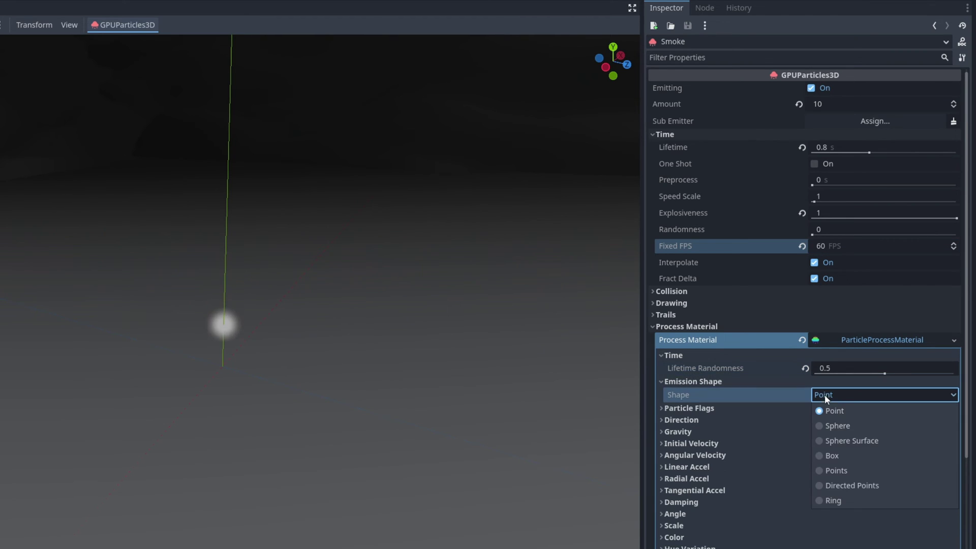
pyautogui.click(838, 425)
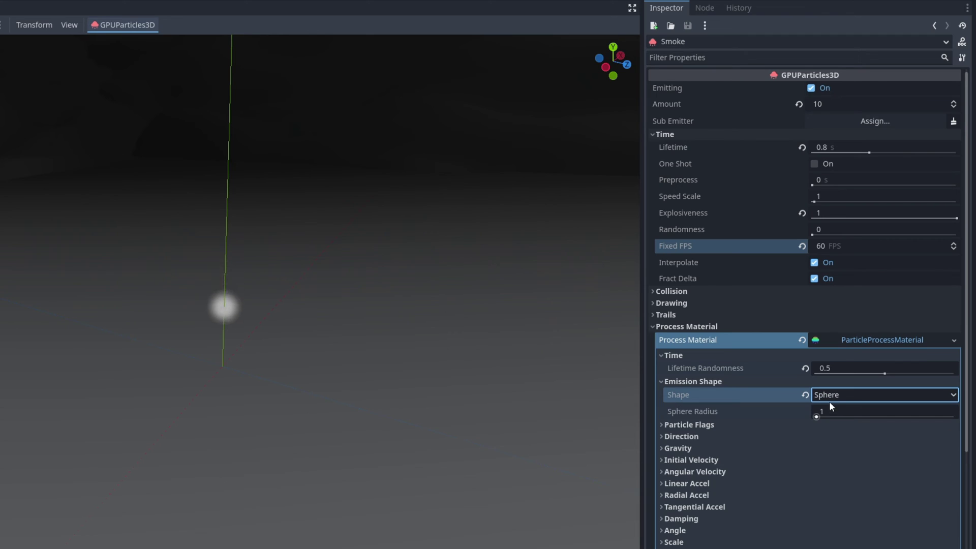
pyautogui.click(853, 410)
pyautogui.write('0.4')
pyautogui.press('Return')
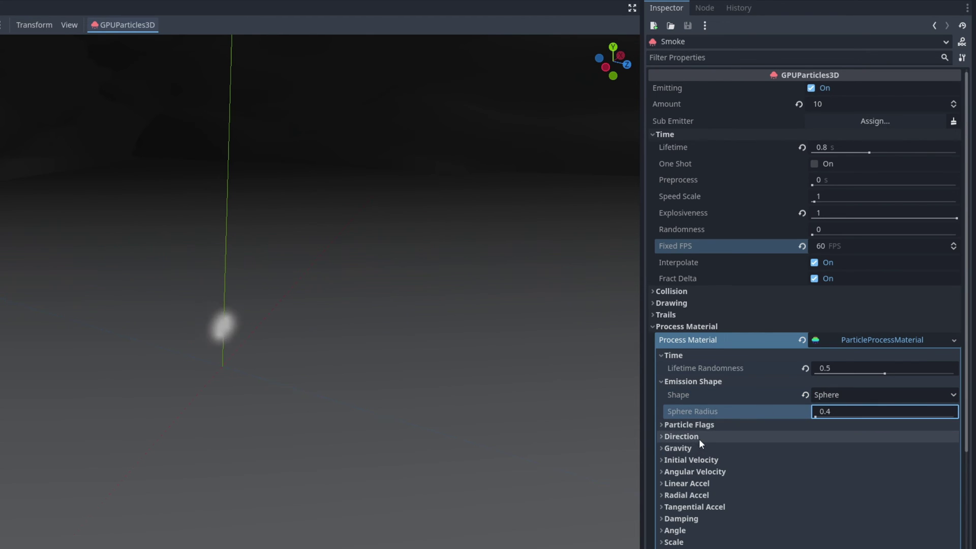
# Step: Set Smoke's spread to 180 and its vertical gravity to 0
pyautogui.click(699, 438)
pyautogui.click(833, 479)
pyautogui.write('180')
pyautogui.press('Return')
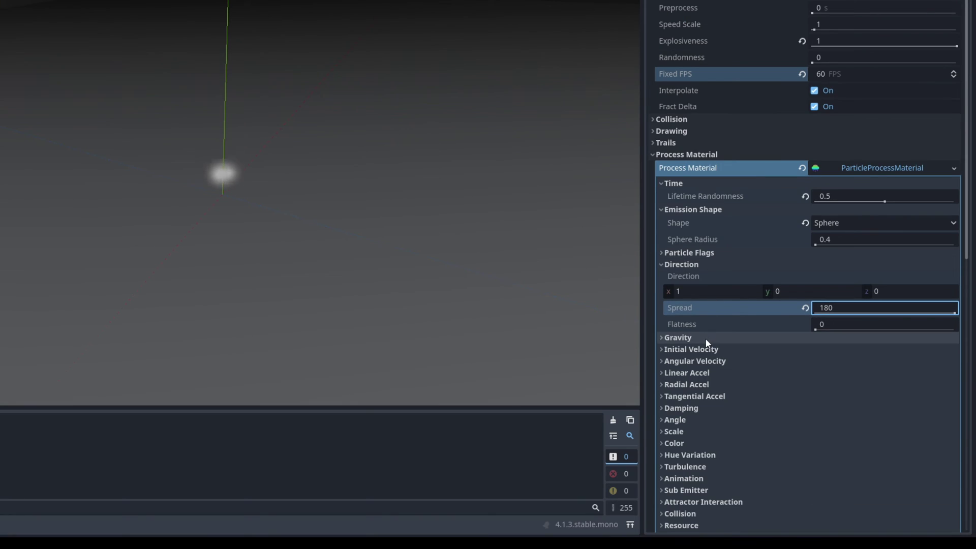
pyautogui.click(705, 509)
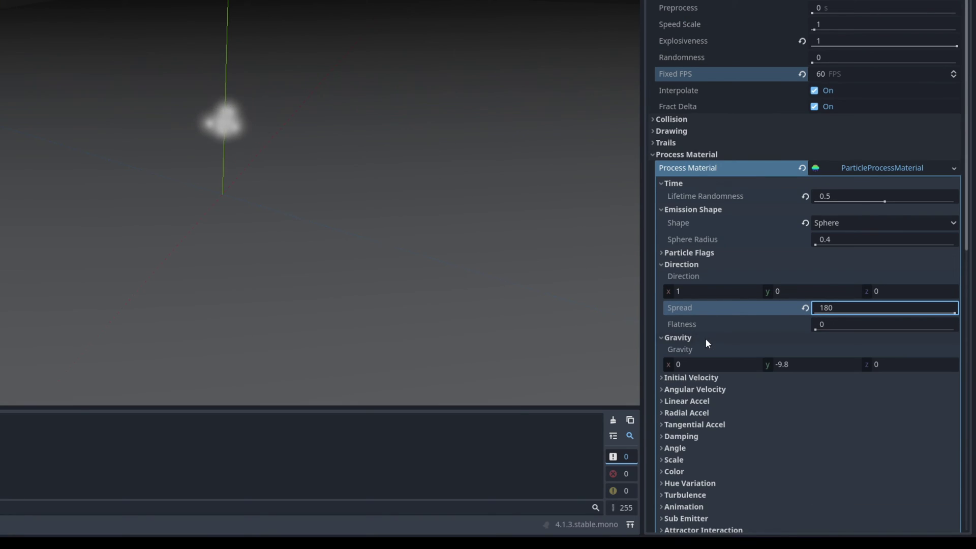
pyautogui.click(791, 364)
pyautogui.write('0')
pyautogui.scroll(-2, 791, 348)
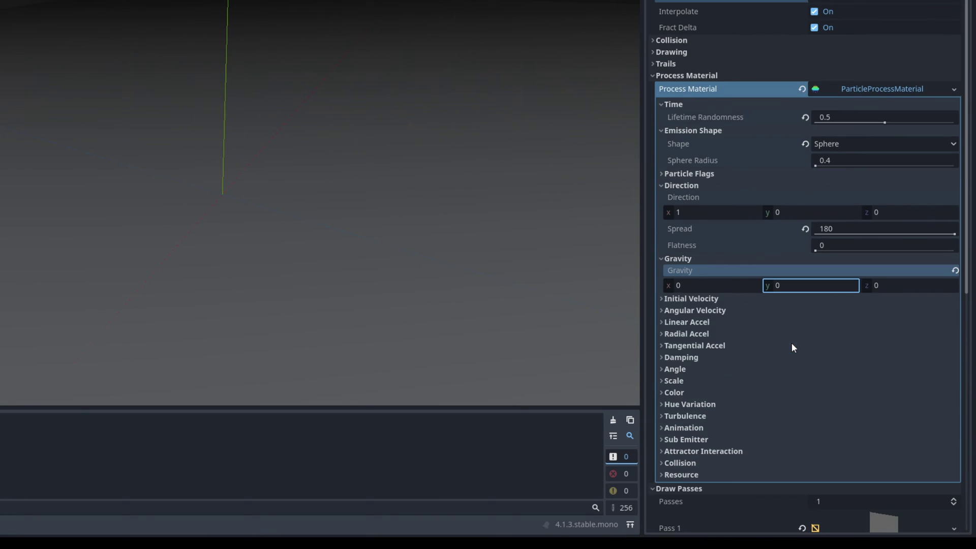
# Step: Set Smoke's initial velocity min to 0.5 and max to 2
pyautogui.click(717, 300)
pyautogui.click(851, 312)
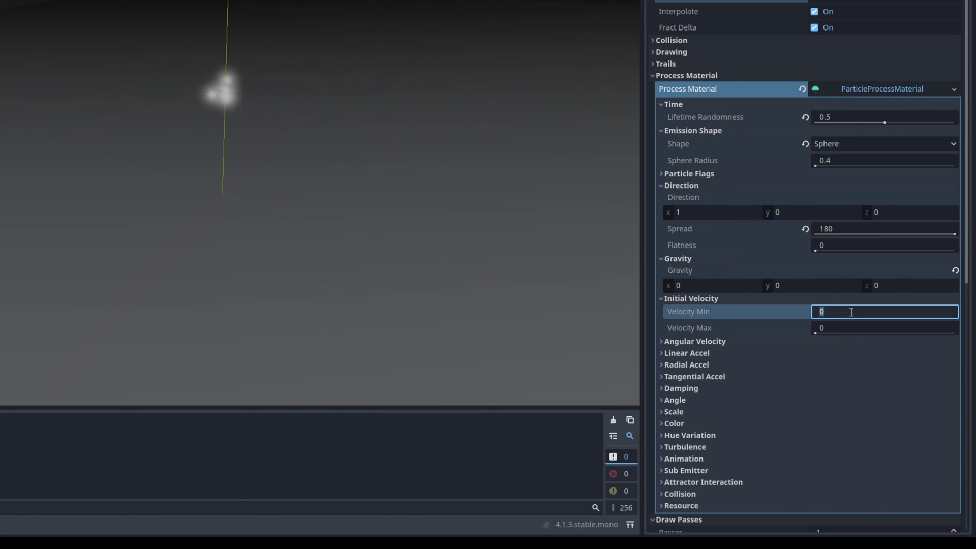
pyautogui.write('0.5')
pyautogui.click(837, 328)
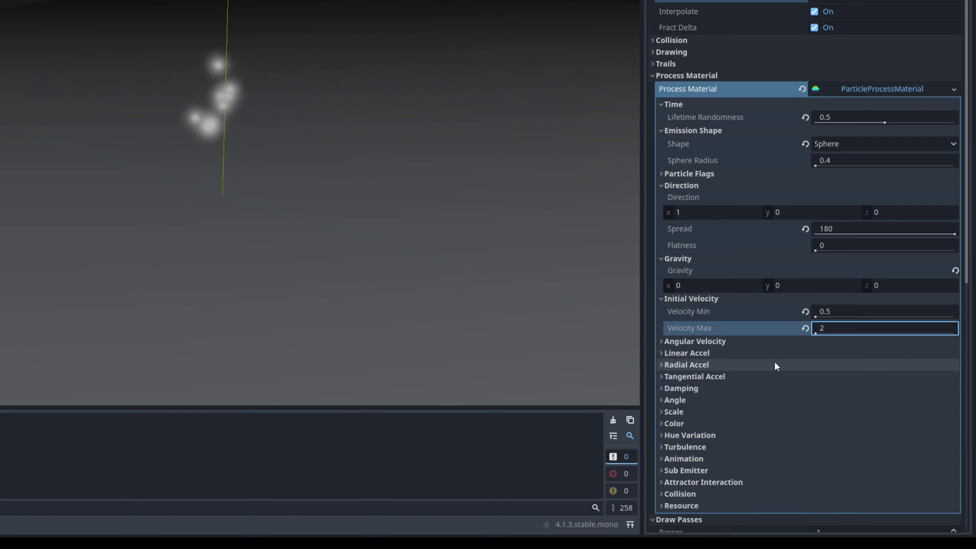
# Step: Set Smoke's Scale Min to 3 and Scale Max to 4
pyautogui.scroll(-3, 773, 361)
pyautogui.click(674, 333)
pyautogui.click(844, 345)
pyautogui.write('3')
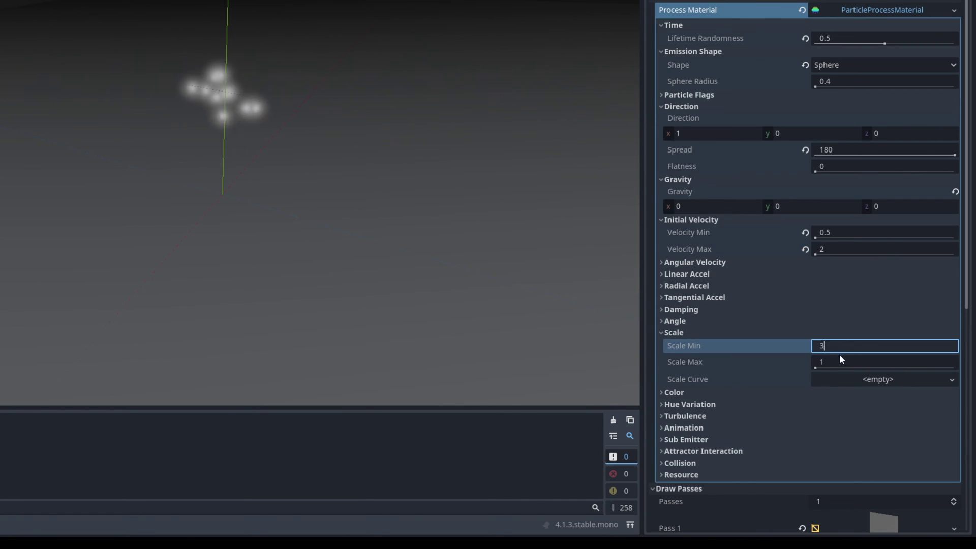
pyautogui.click(839, 360)
pyautogui.write('4')
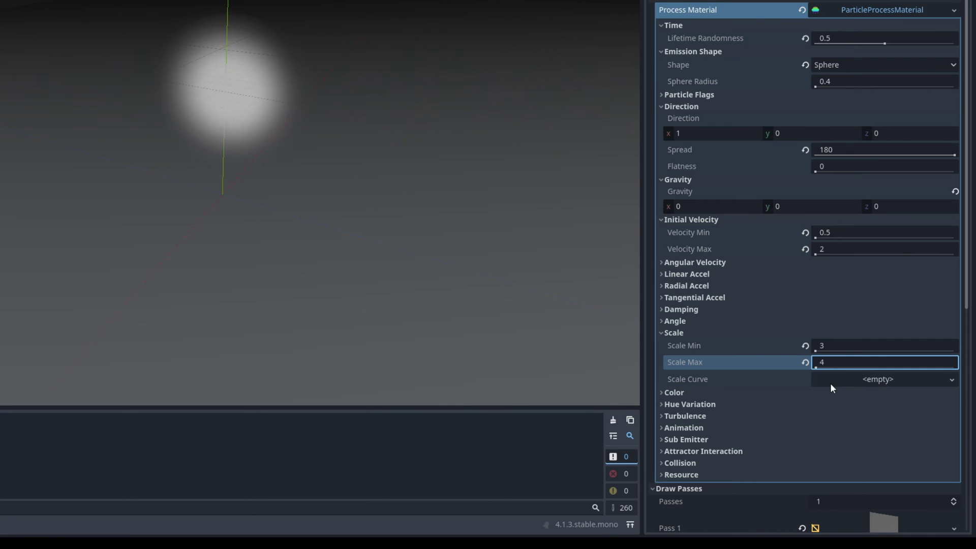
# Step: Add a CurveTexture scale curve with its end lowered to 0 so smoke shrinks
pyautogui.scroll(-2, 855, 354)
pyautogui.click(877, 299)
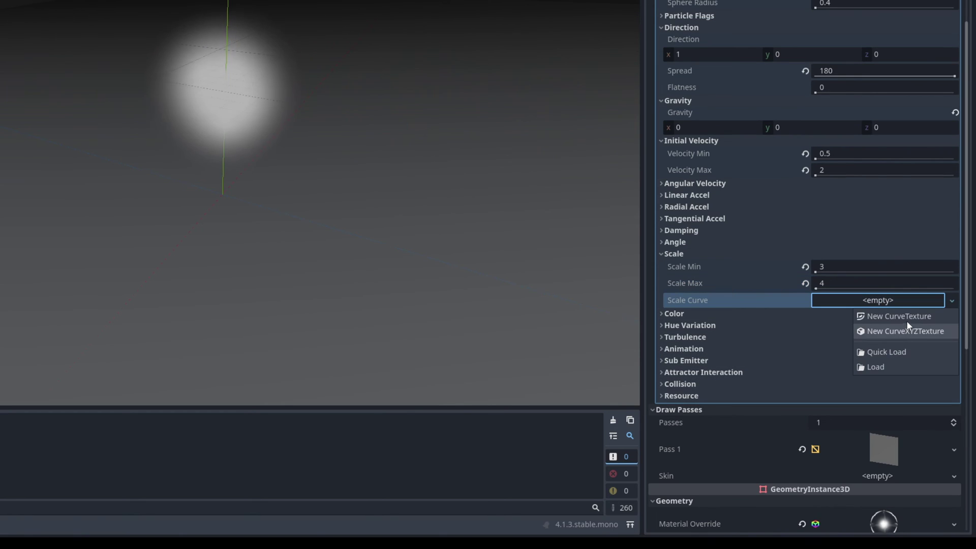
pyautogui.click(898, 316)
pyautogui.click(882, 360)
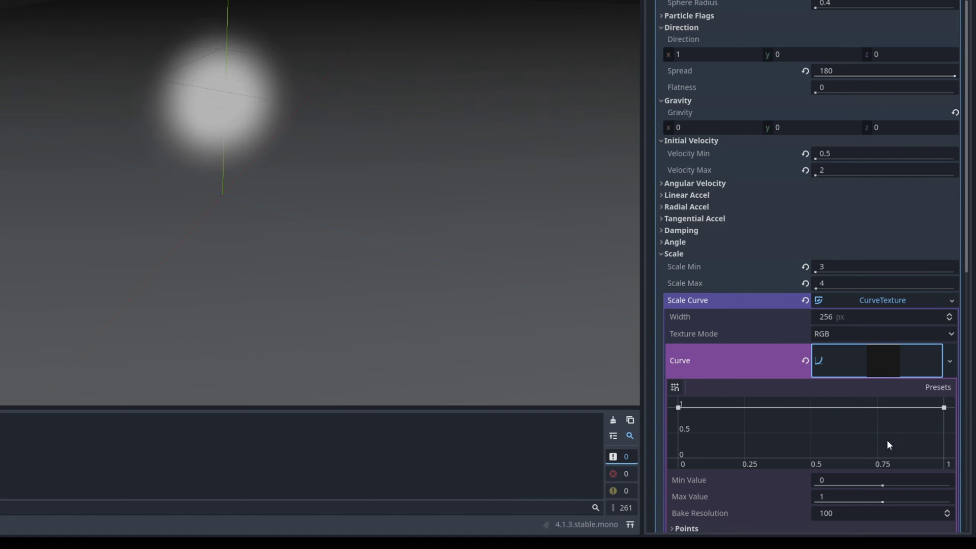
pyautogui.moveTo(943, 407); pyautogui.dragTo(923, 451)
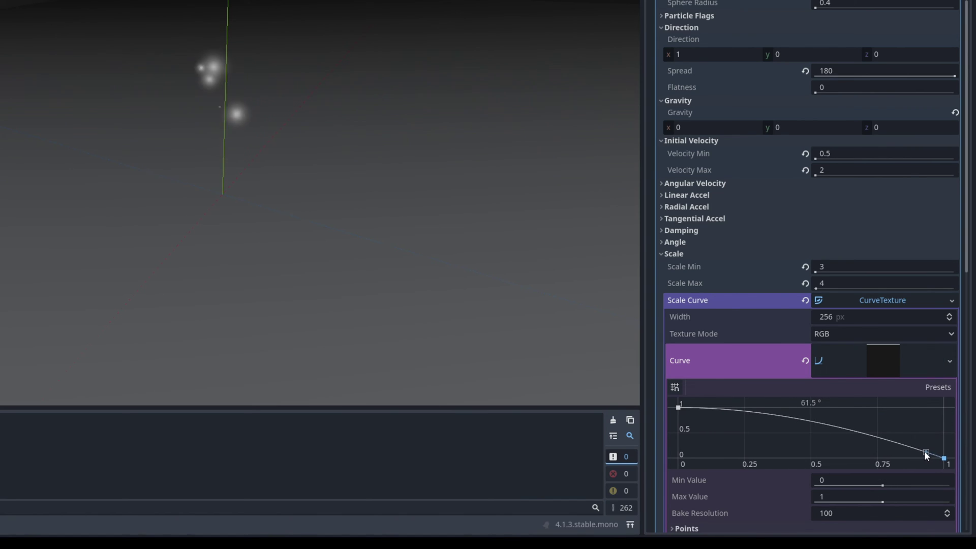
pyautogui.click(676, 253)
# Step: Colour the Smoke particles black
pyautogui.click(678, 264)
pyautogui.click(838, 279)
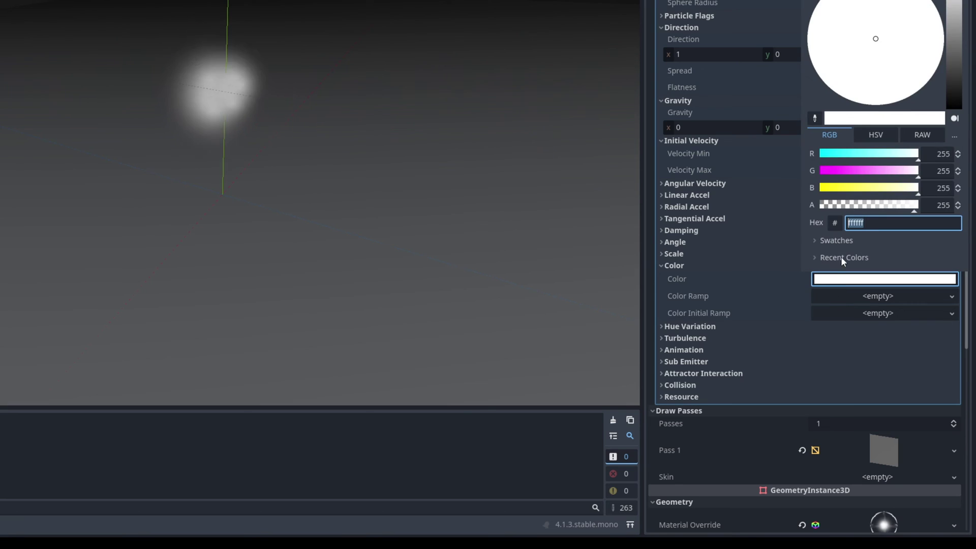
pyautogui.moveTo(949, 54); pyautogui.dragTo(945, 174)
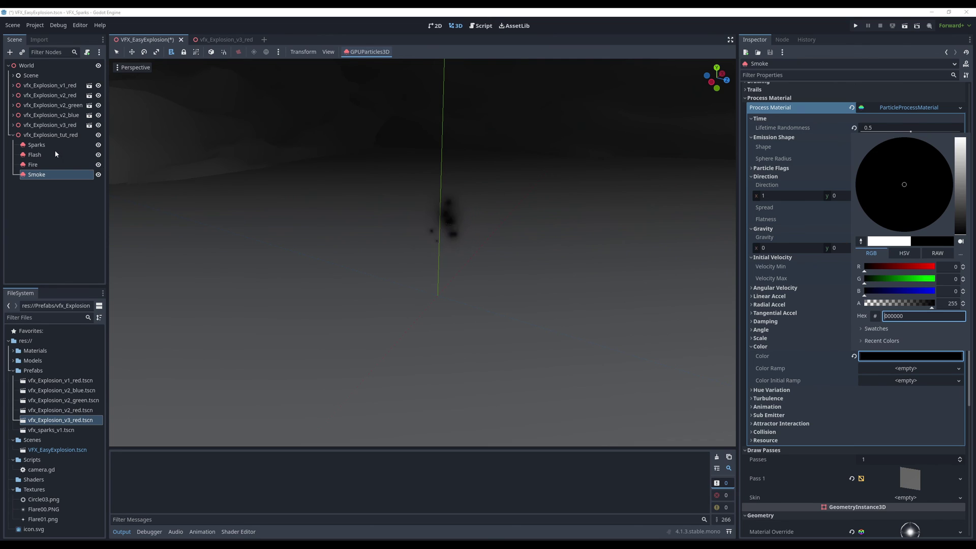
pyautogui.click(542, 124)
# Step: Enable One Shot on Smoke, then select Sparks, Flash, Fire and Smoke together
pyautogui.scroll(5, 813, 229)
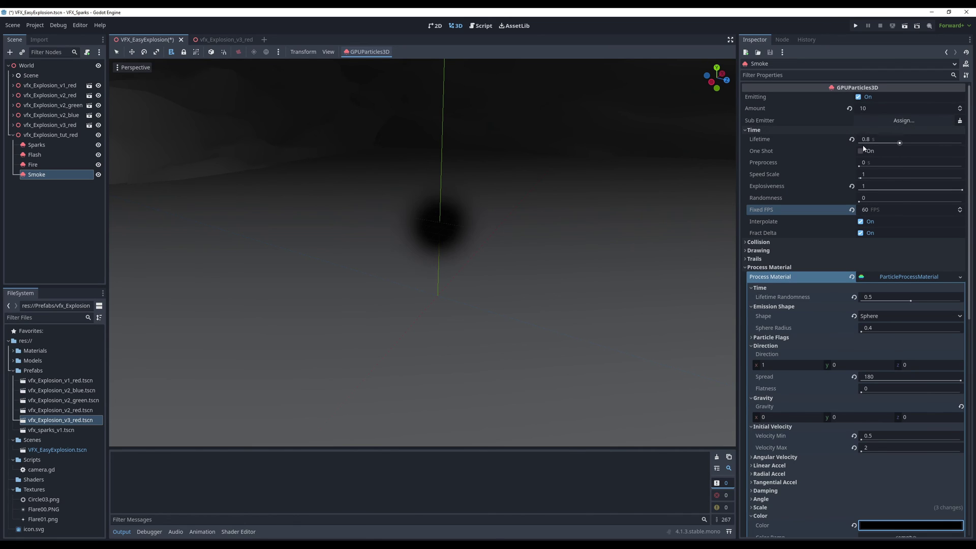
pyautogui.click(860, 152)
pyautogui.keyDown('shift'); pyautogui.click(32, 145); pyautogui.keyUp('shift')
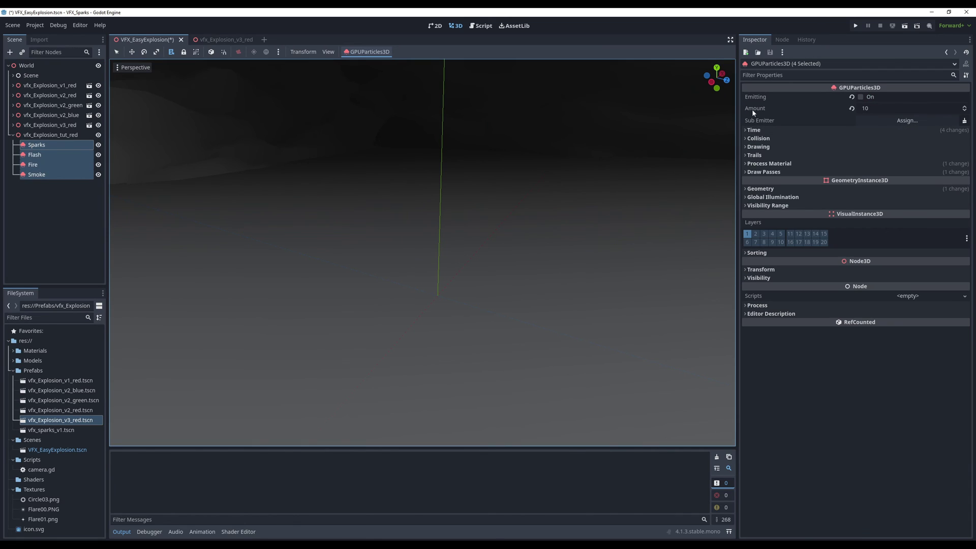
pyautogui.click(39, 175)
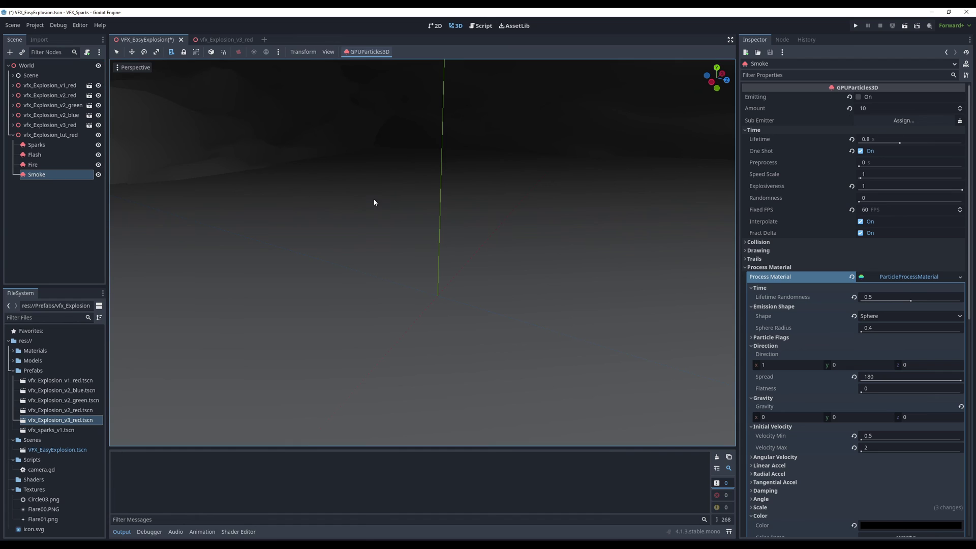
pyautogui.keyDown('shift'); pyautogui.click(46, 145); pyautogui.keyUp('shift')
# Step: Tick Emitting repeatedly to preview the four-emitter explosion burst
pyautogui.click(866, 98)
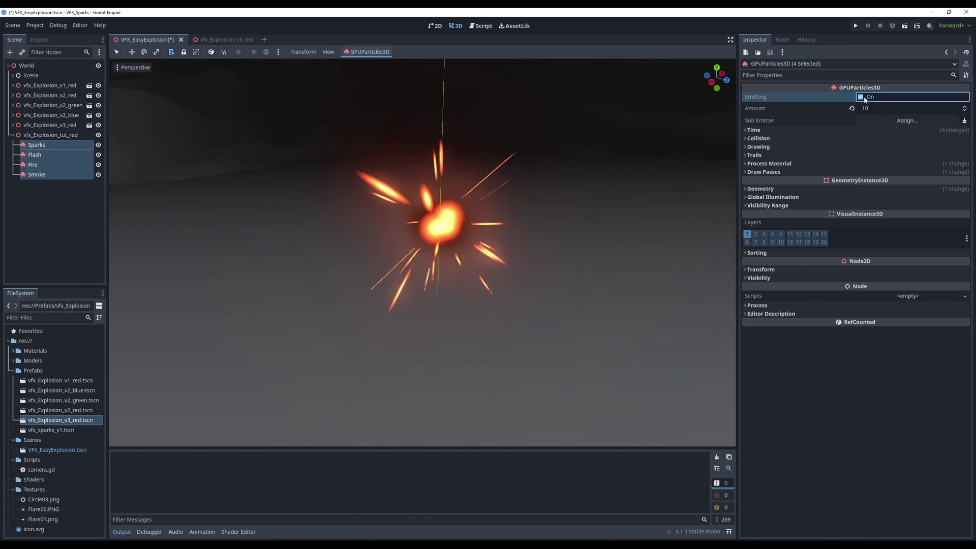
pyautogui.click(866, 98)
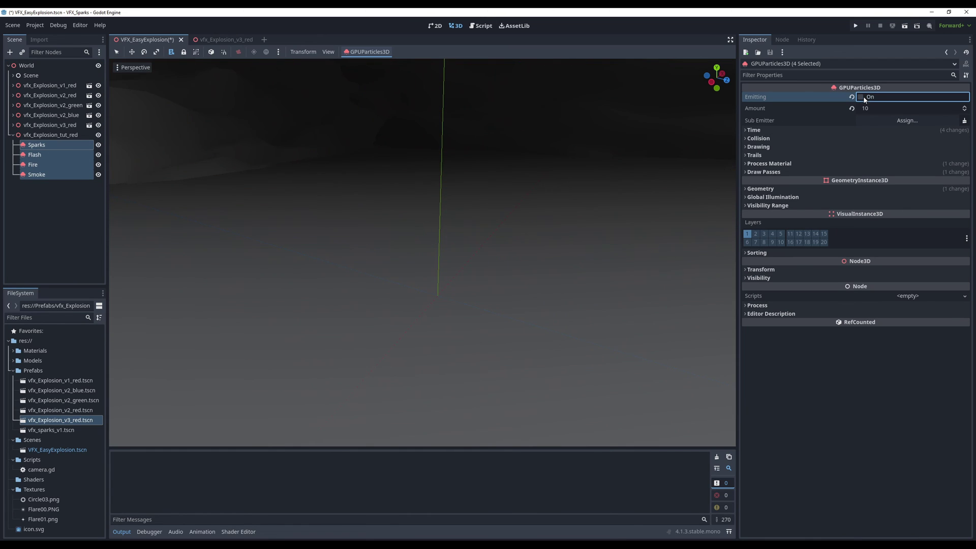
pyautogui.click(865, 98)
pyautogui.click(863, 100)
pyautogui.click(862, 98)
pyautogui.click(862, 98)
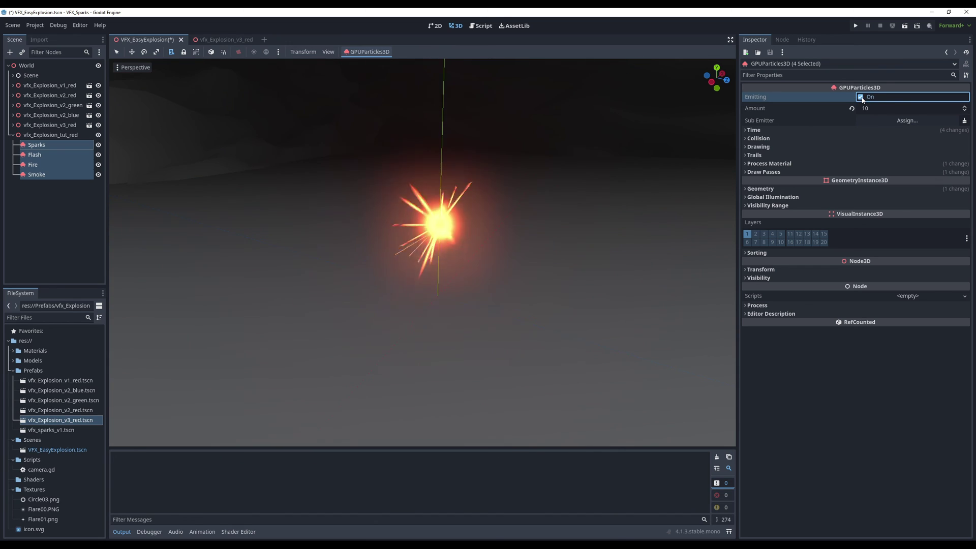
pyautogui.click(862, 98)
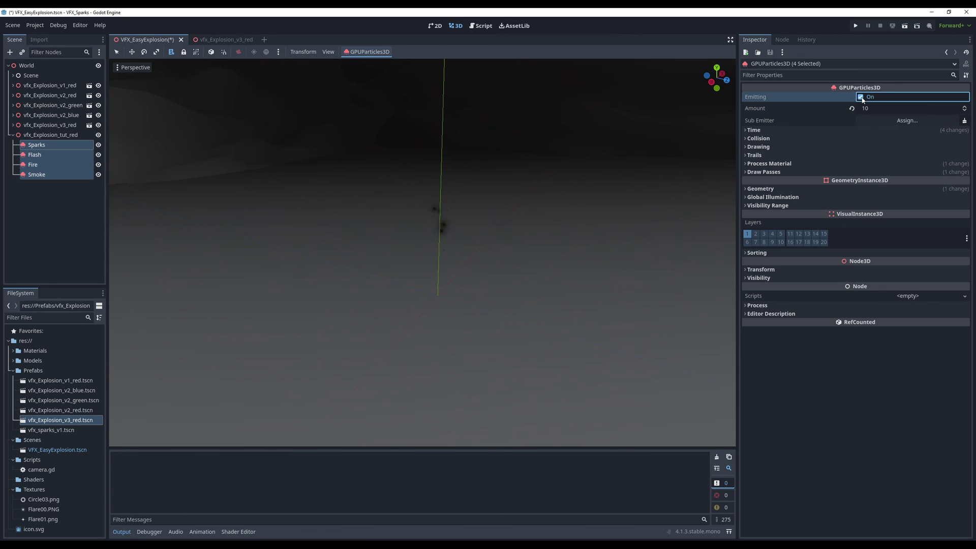
pyautogui.click(863, 97)
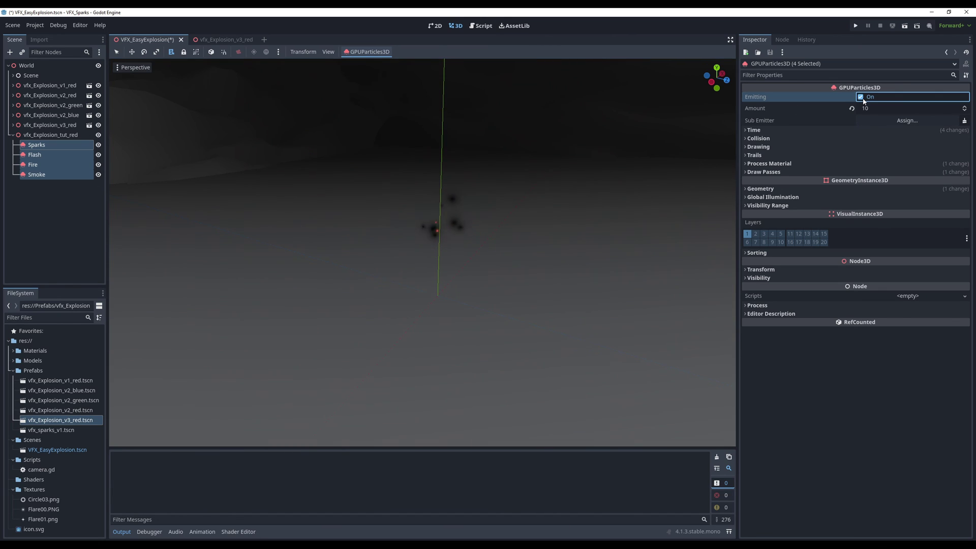
pyautogui.click(862, 99)
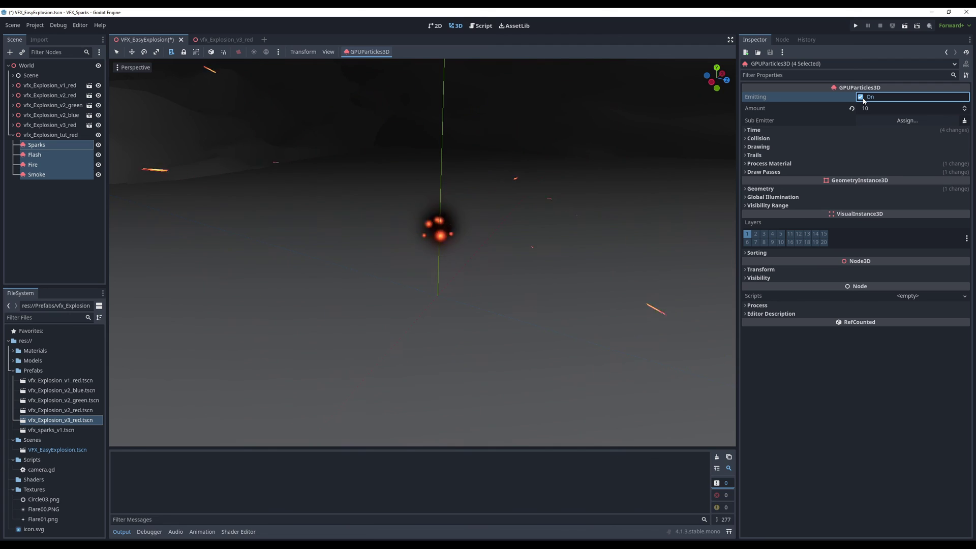
# Step: Replay the vfx_Explosion_v3_red burst several times via Emitting
pyautogui.click(863, 98)
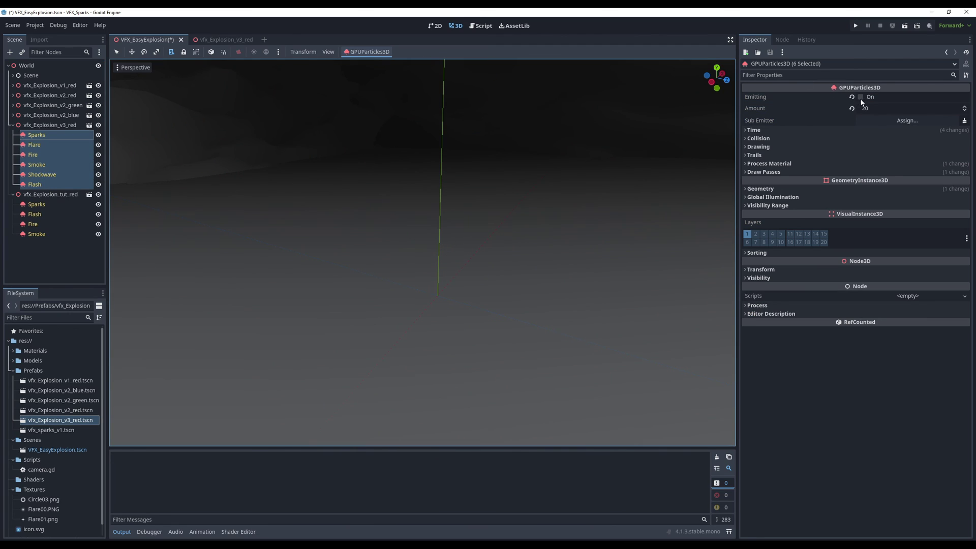
pyautogui.click(861, 97)
pyautogui.click(862, 98)
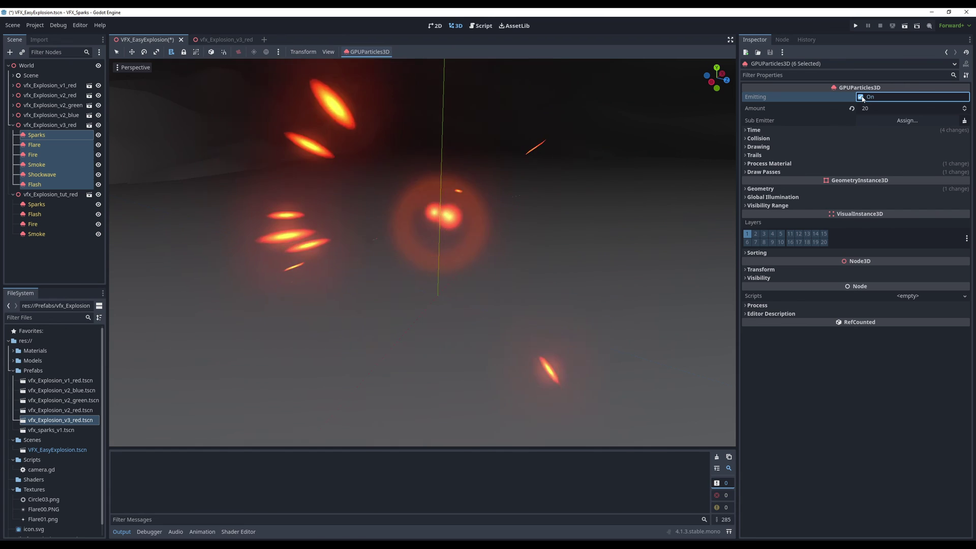
pyautogui.click(862, 97)
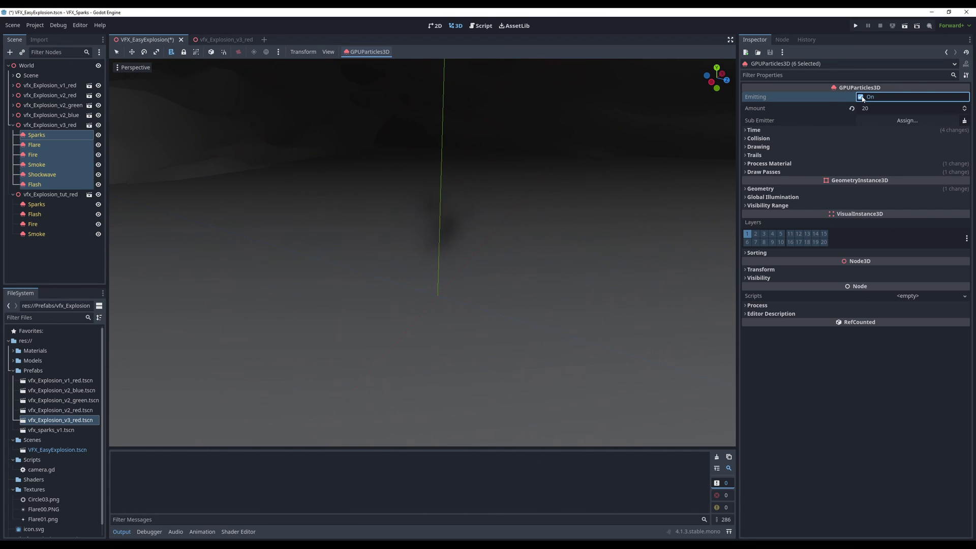
pyautogui.click(863, 97)
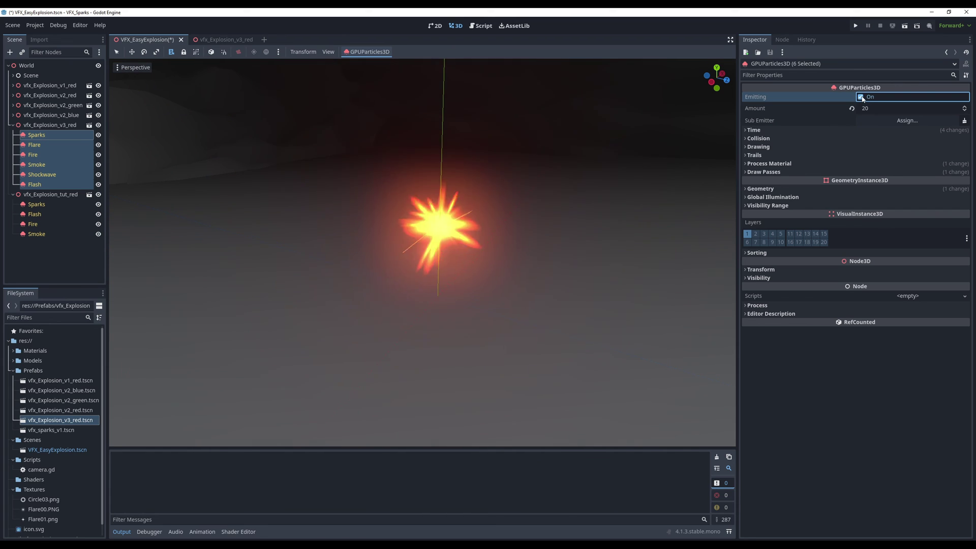
# Step: Expand vfx_Explosion_v2_blue, select its four emitters and play the blue burst repeatedly
pyautogui.click(14, 115)
pyautogui.click(36, 125)
pyautogui.keyDown('shift'); pyautogui.click(37, 154); pyautogui.keyUp('shift')
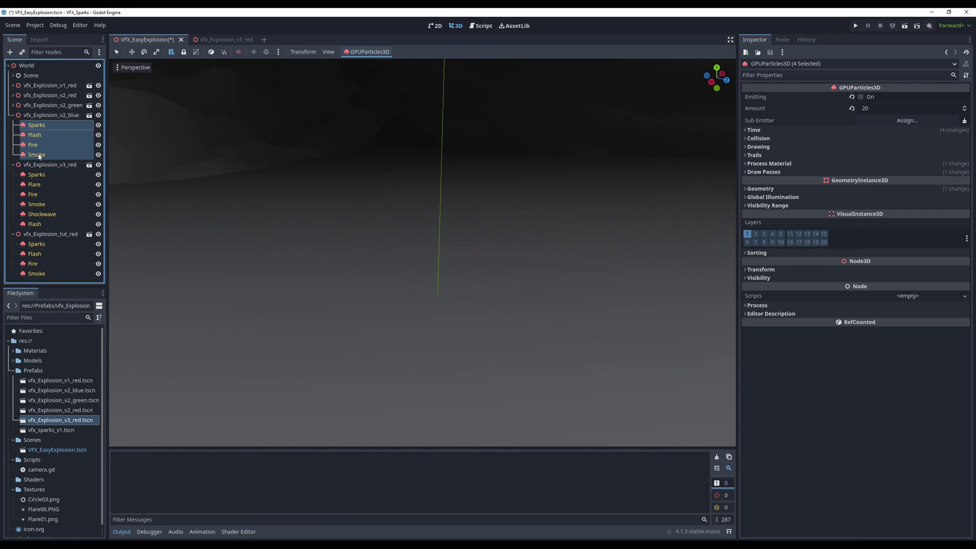
pyautogui.click(863, 97)
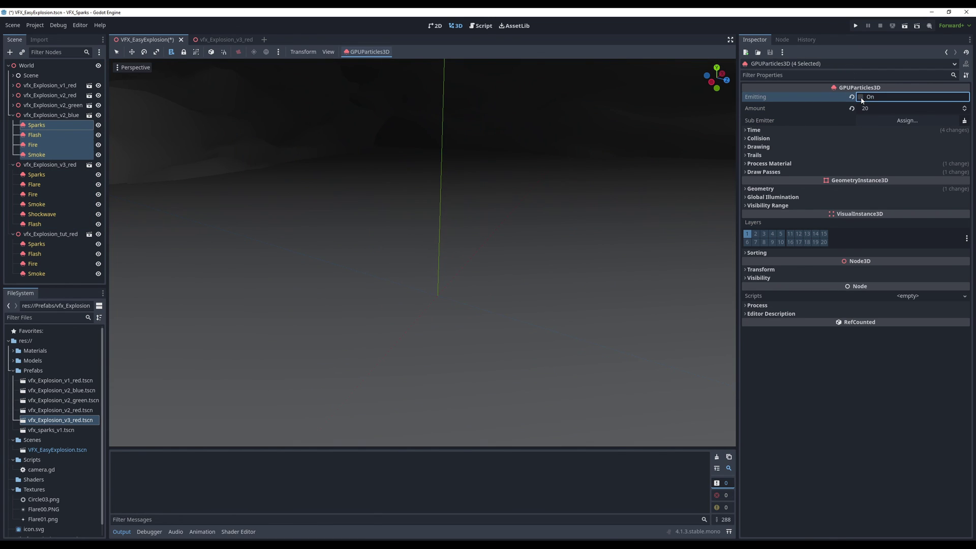
pyautogui.click(863, 98)
pyautogui.click(862, 97)
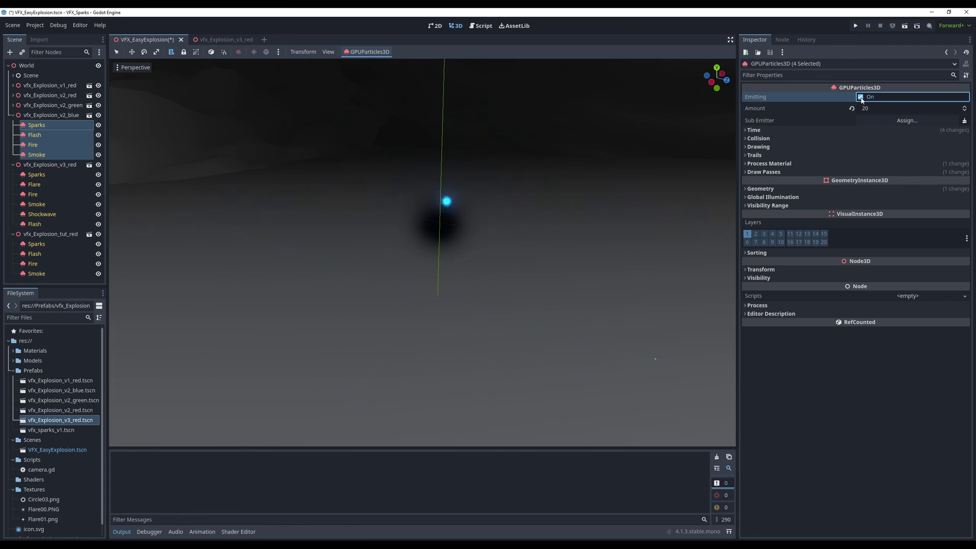
# Step: Expand vfx_Explosion_v2_green, select its four emitters and play the green burst
pyautogui.click(15, 108)
pyautogui.click(13, 106)
pyautogui.click(32, 116)
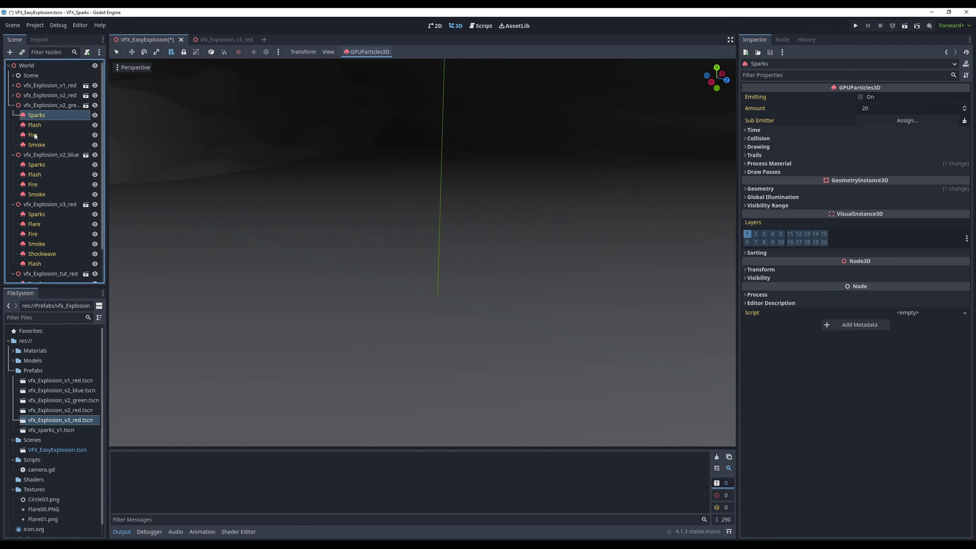
pyautogui.keyDown('shift'); pyautogui.click(36, 144); pyautogui.keyUp('shift')
pyautogui.click(863, 97)
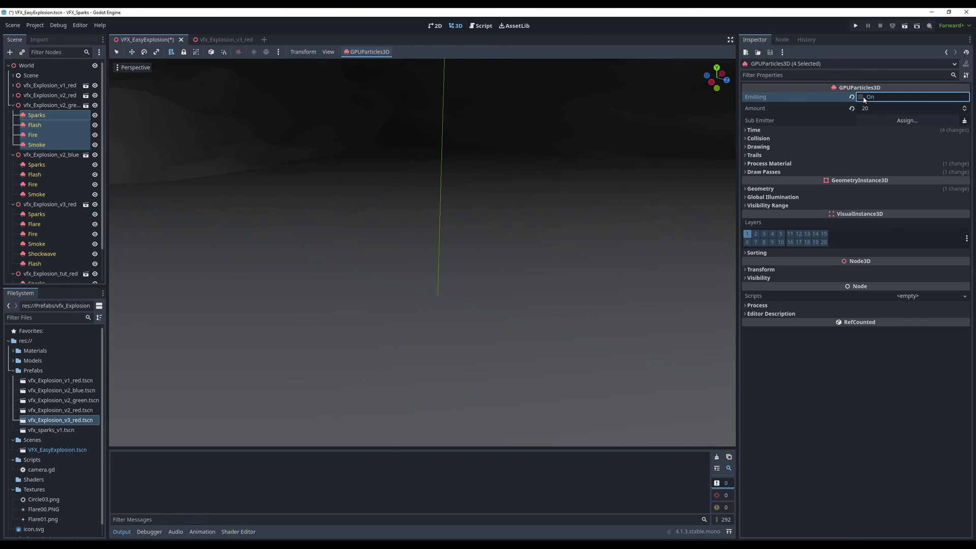
pyautogui.click(863, 97)
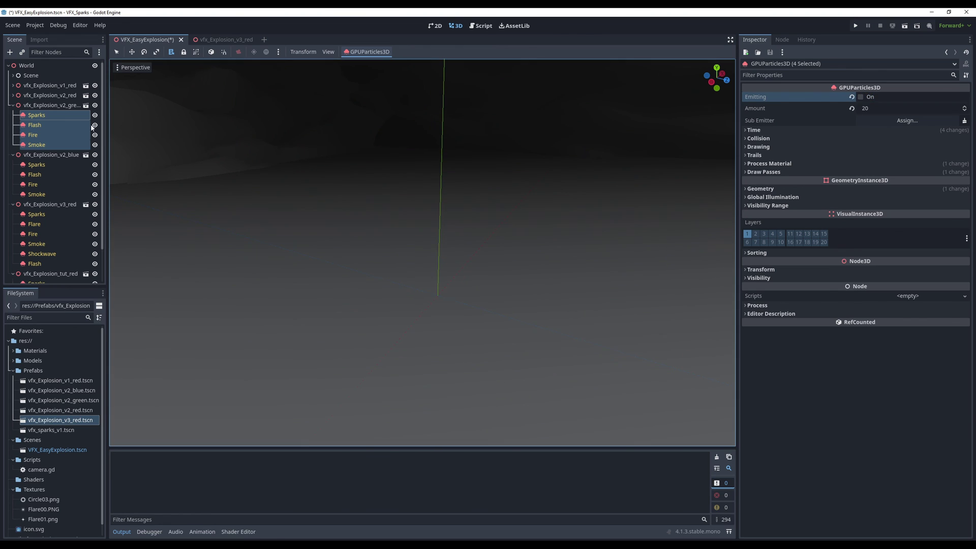
# Step: Expand vfx_Explosion_v2_red, select its four emitters and play the red burst repeatedly
pyautogui.click(13, 96)
pyautogui.click(36, 105)
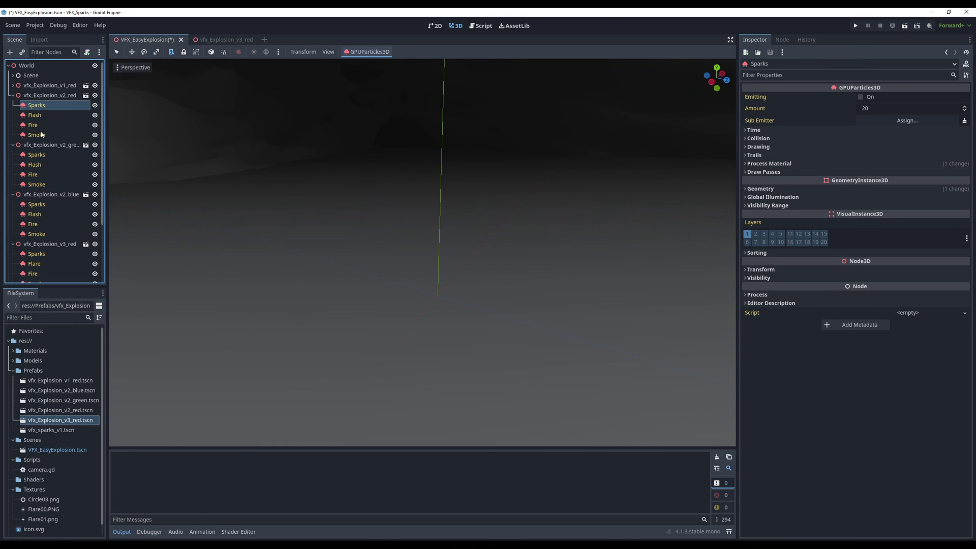
pyautogui.keyDown('shift'); pyautogui.click(36, 135); pyautogui.keyUp('shift')
pyautogui.click(862, 98)
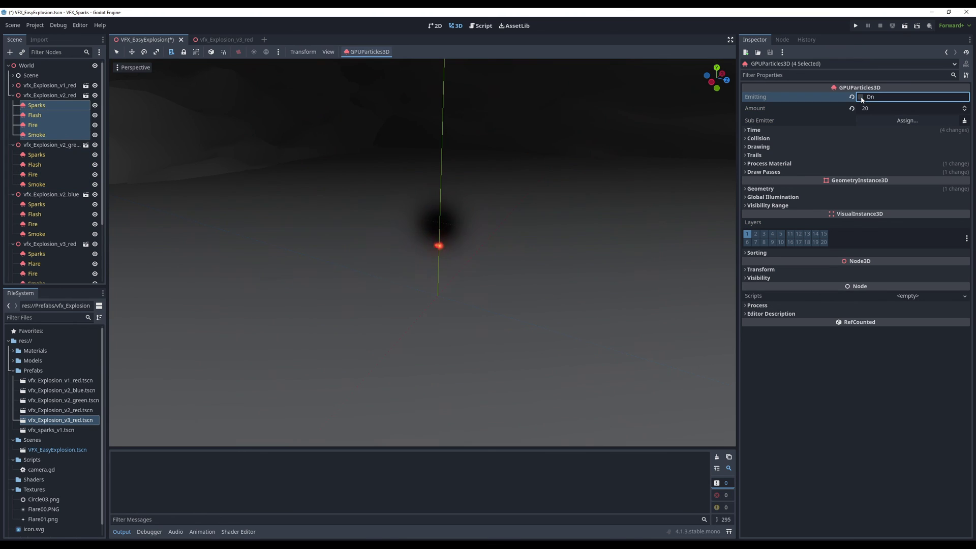
pyautogui.click(863, 98)
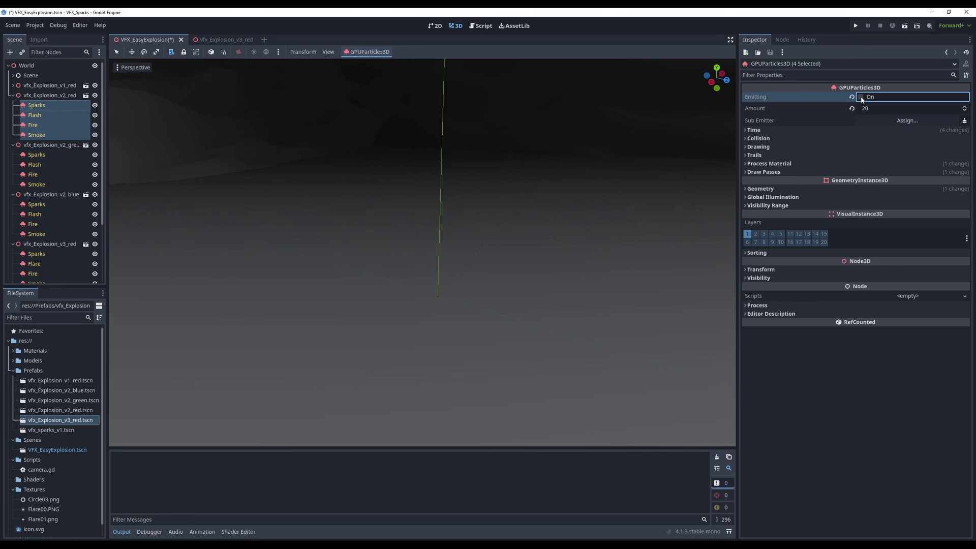
pyautogui.click(863, 98)
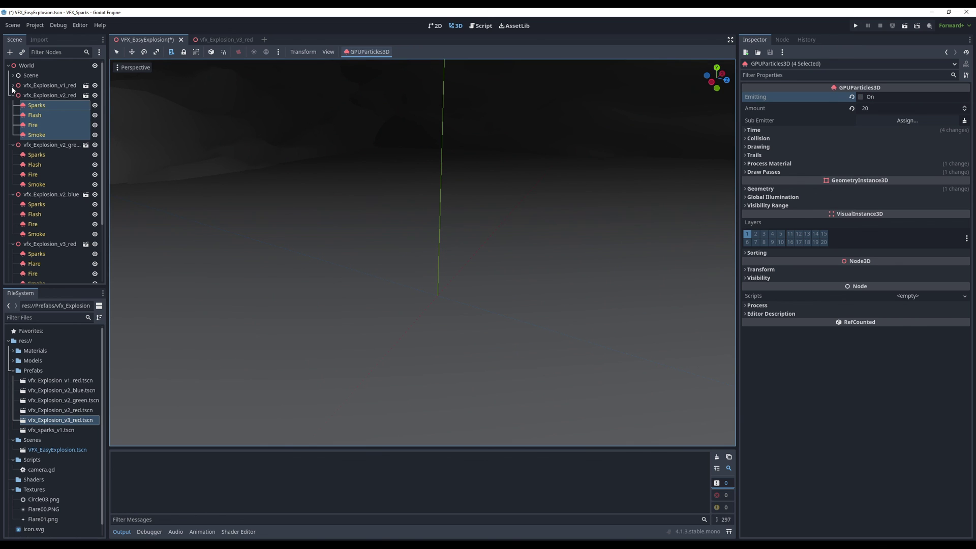